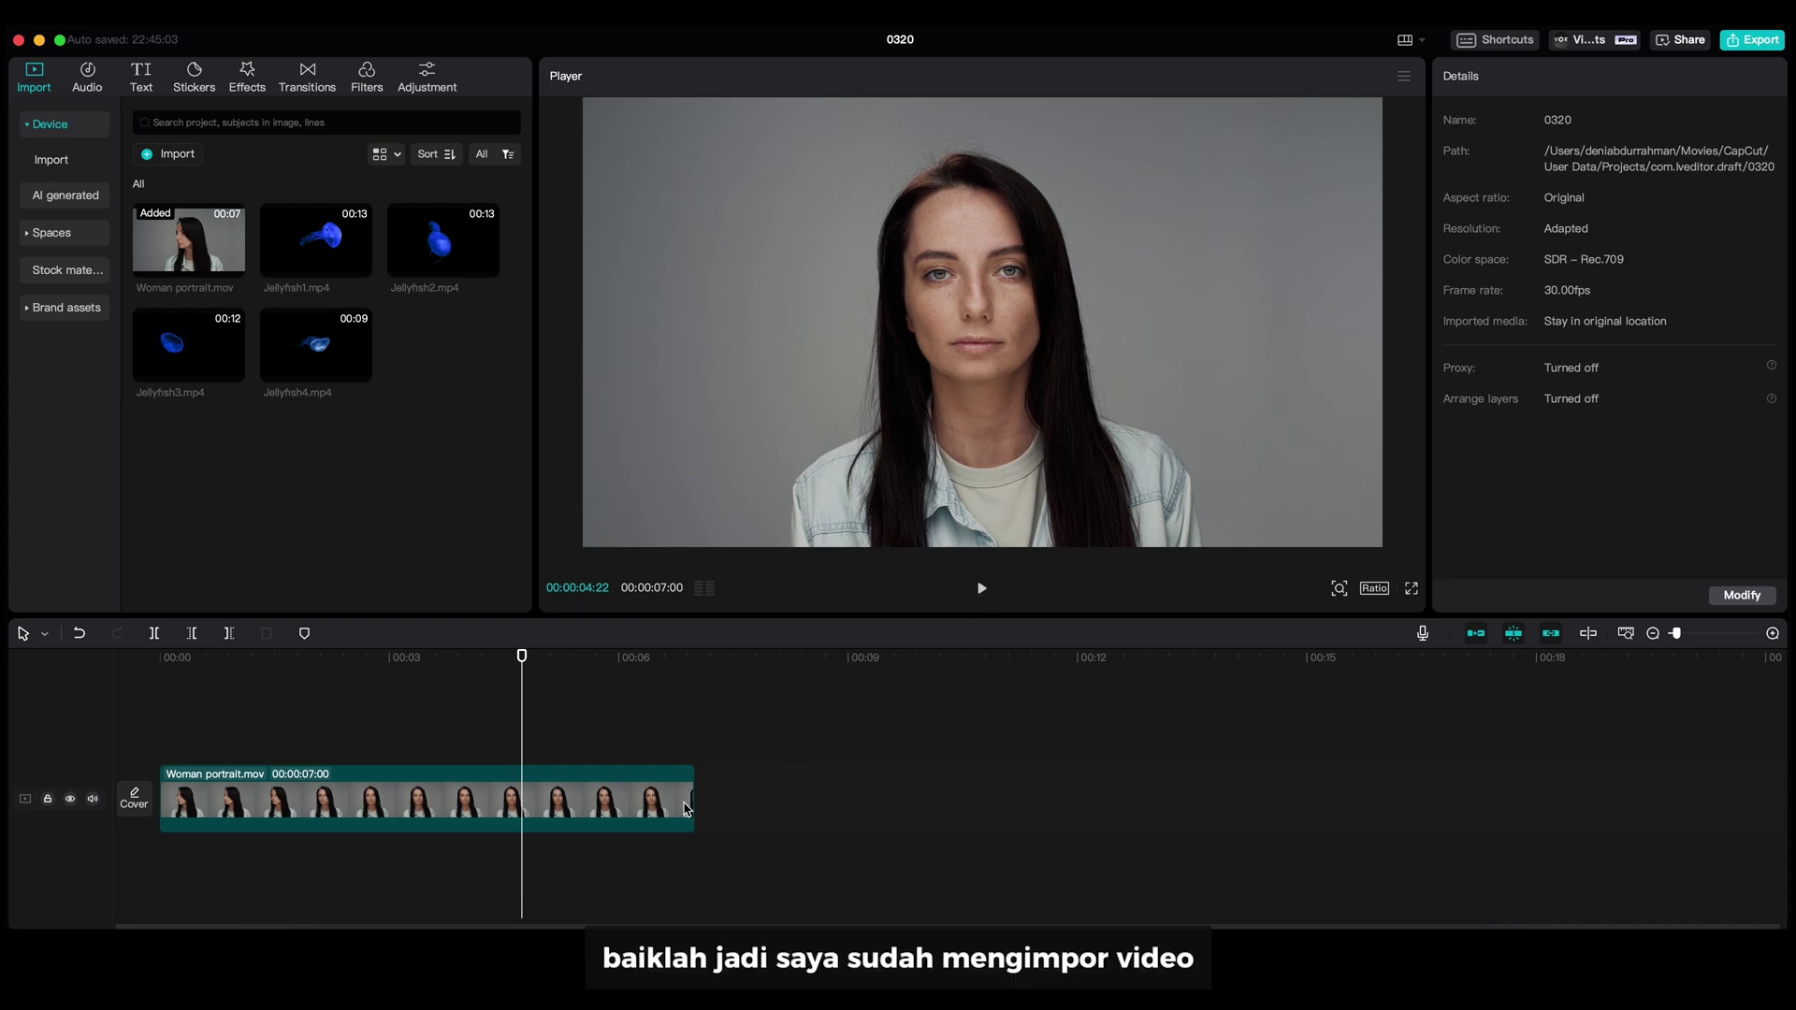
# - Enable Relight on the portrait and, after trying other Ambient presets, apply Neon Bicolor
pyautogui.click(686, 809)
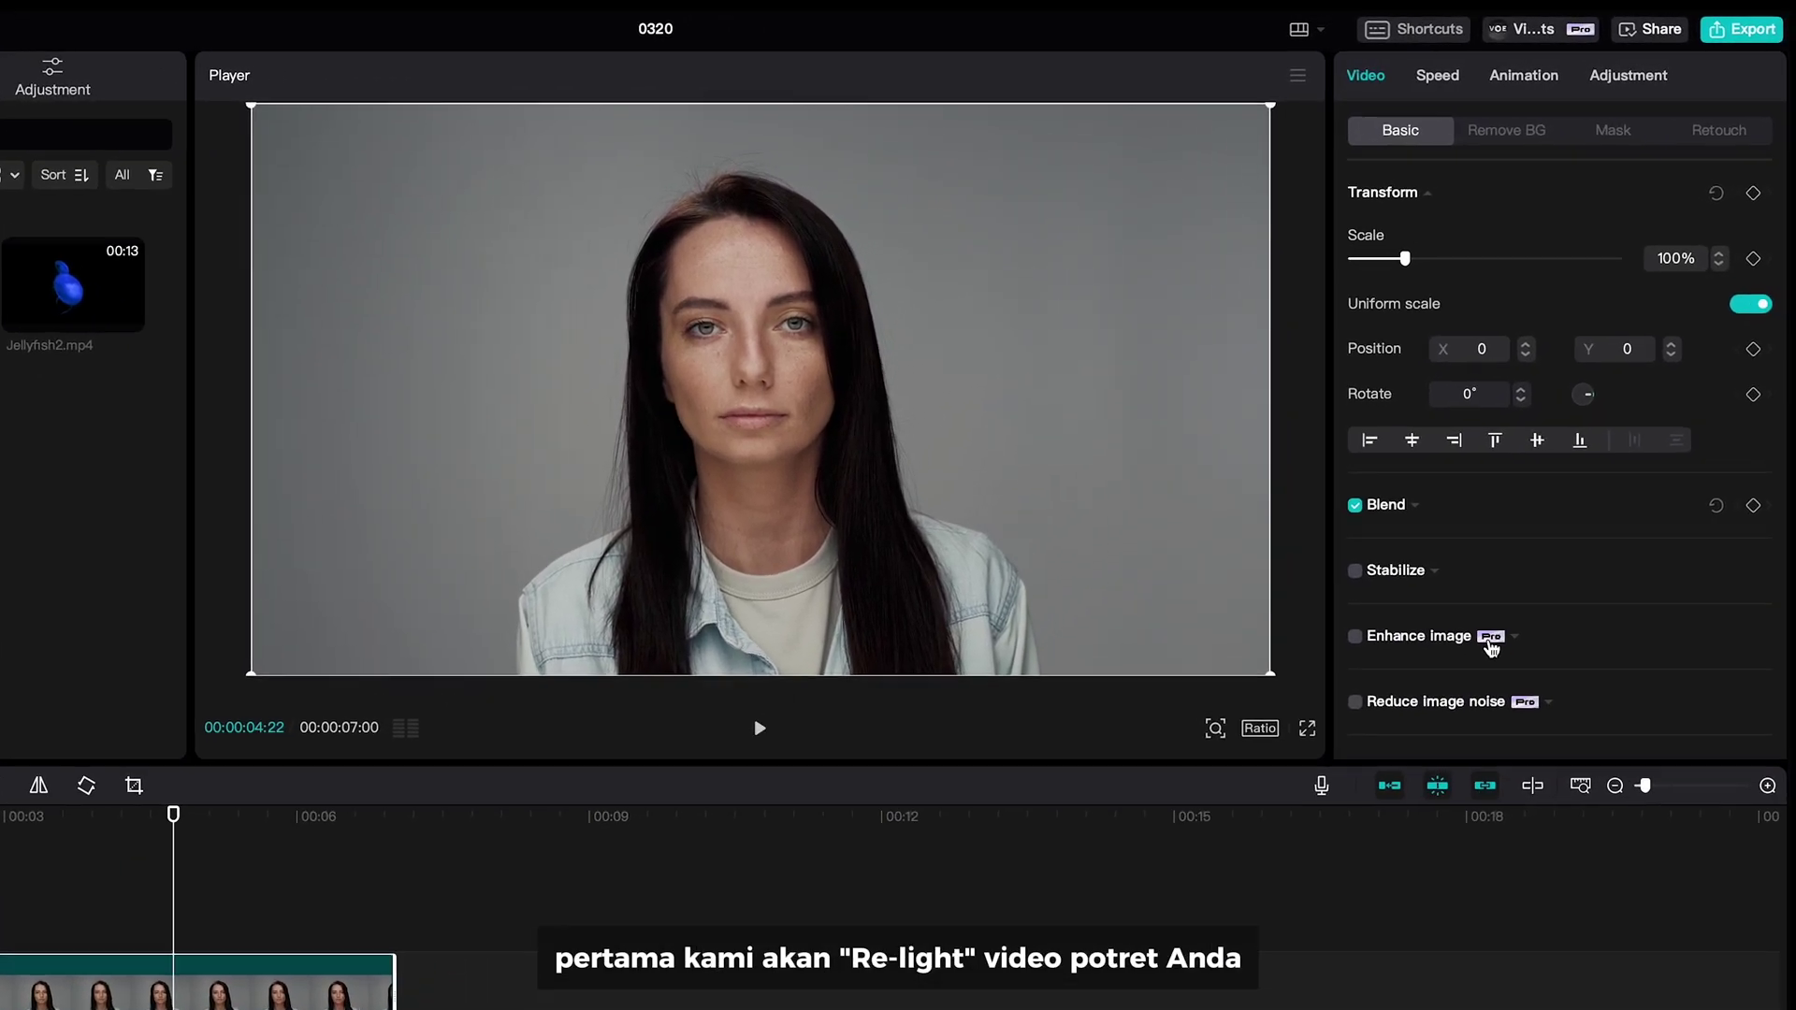
pyautogui.scroll(-5, 1492, 647)
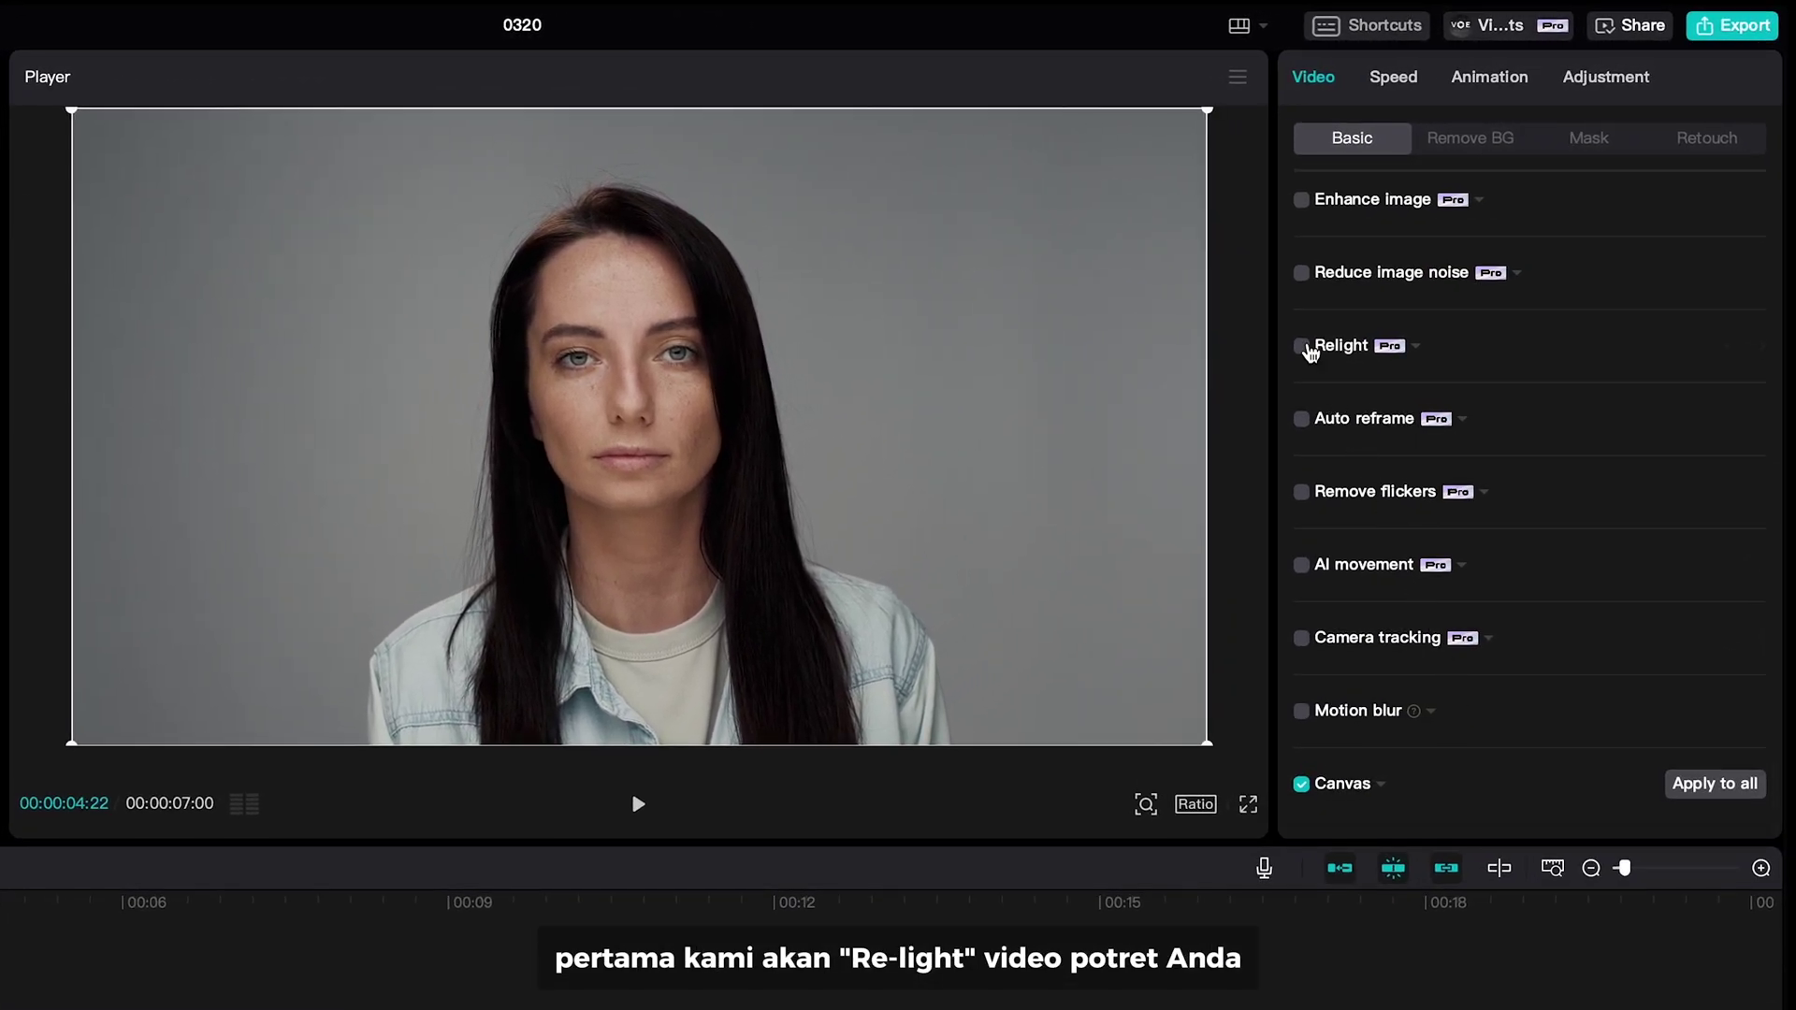
pyautogui.click(1302, 346)
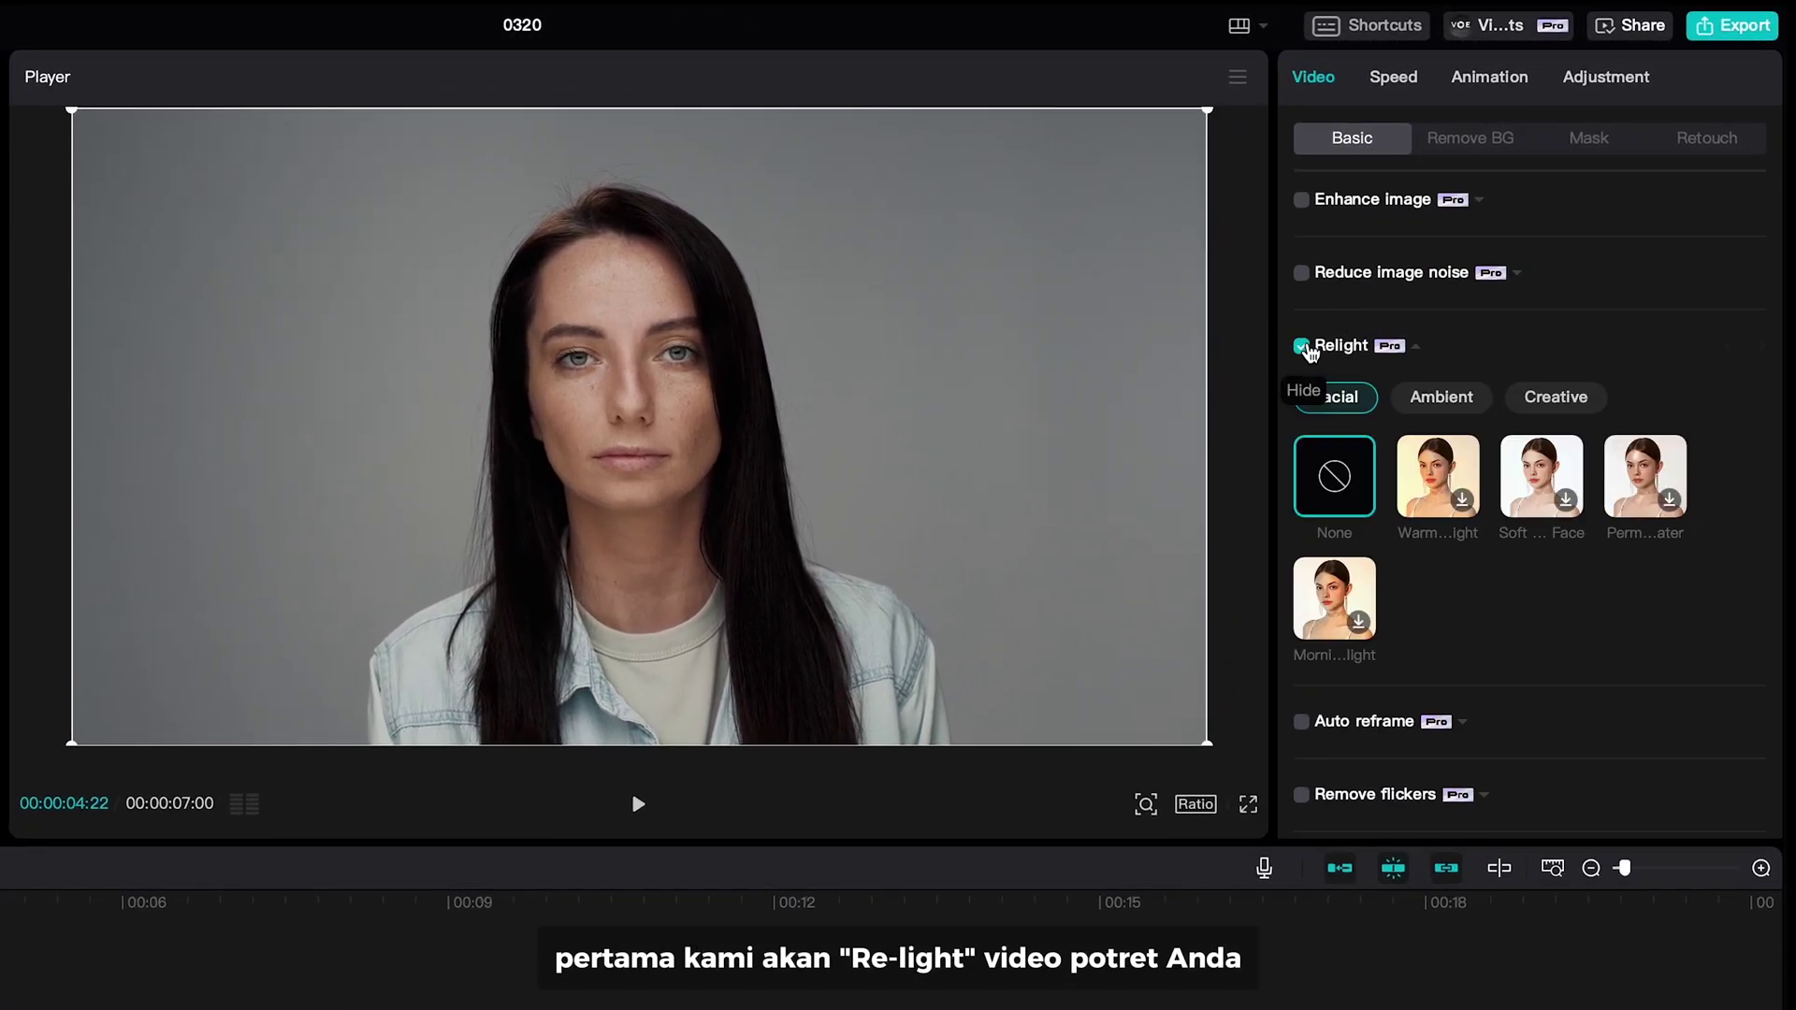
pyautogui.click(1430, 402)
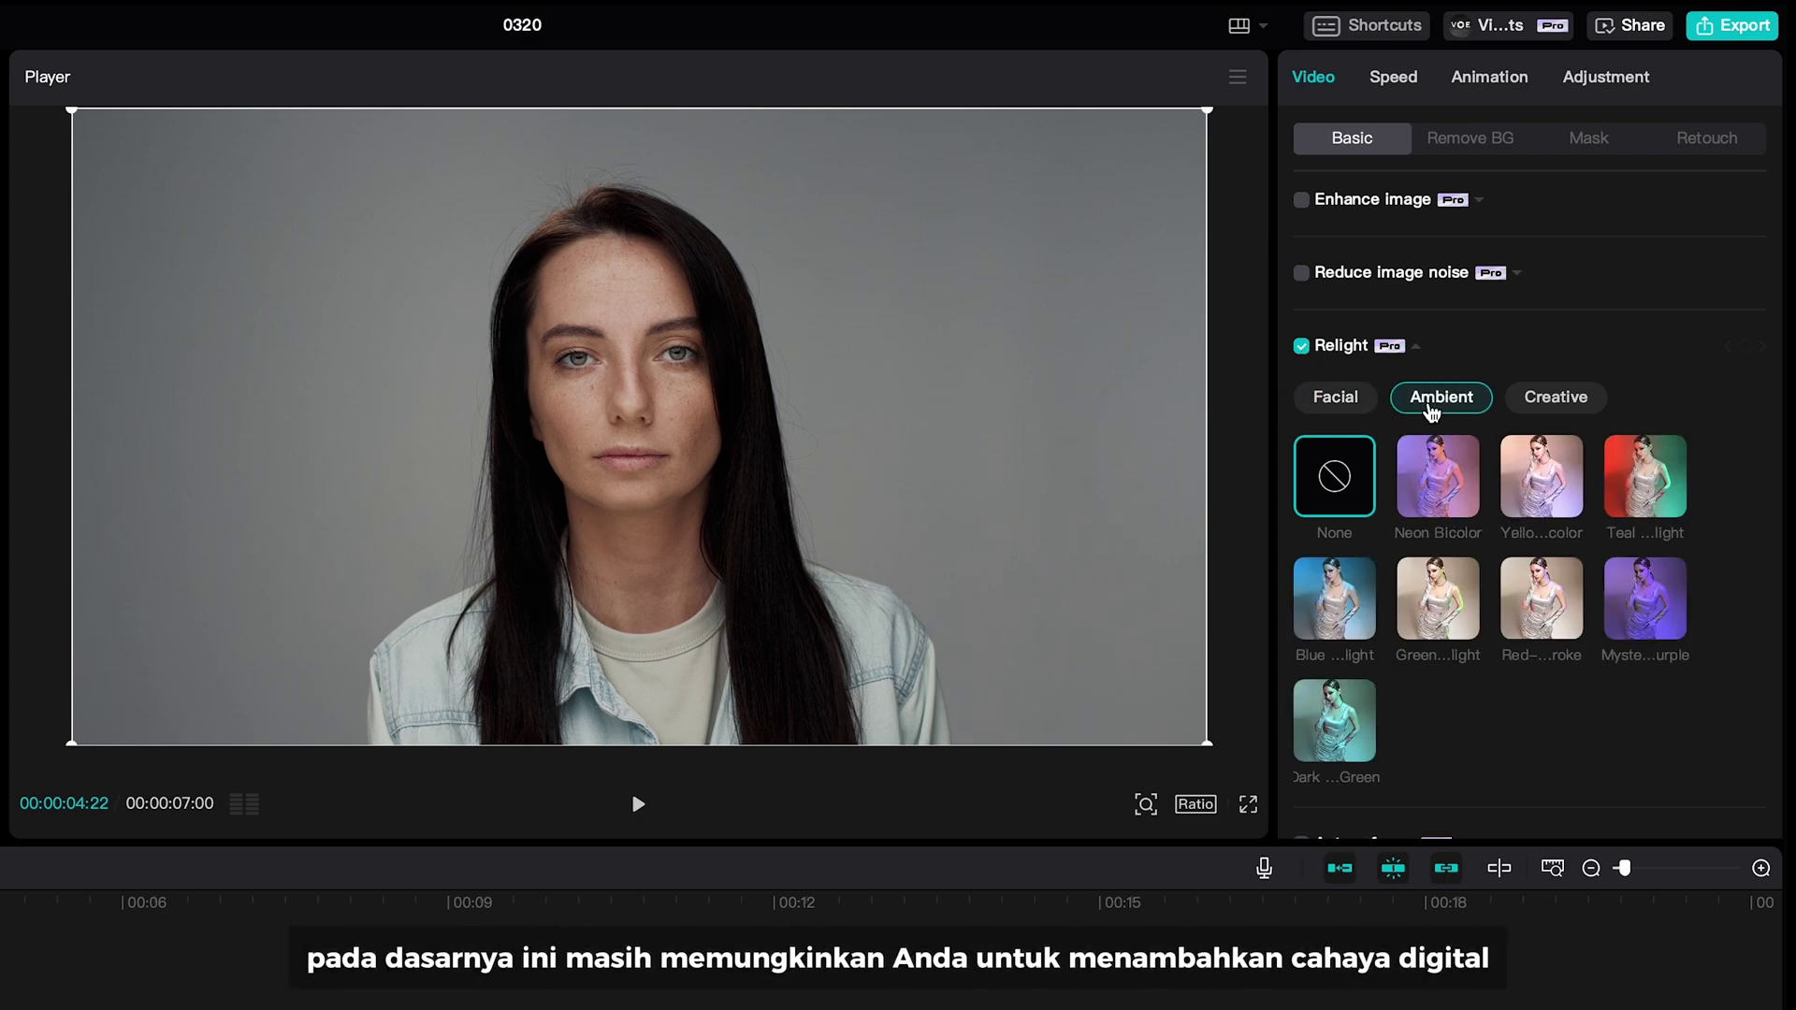
pyautogui.click(1437, 452)
pyautogui.click(1570, 469)
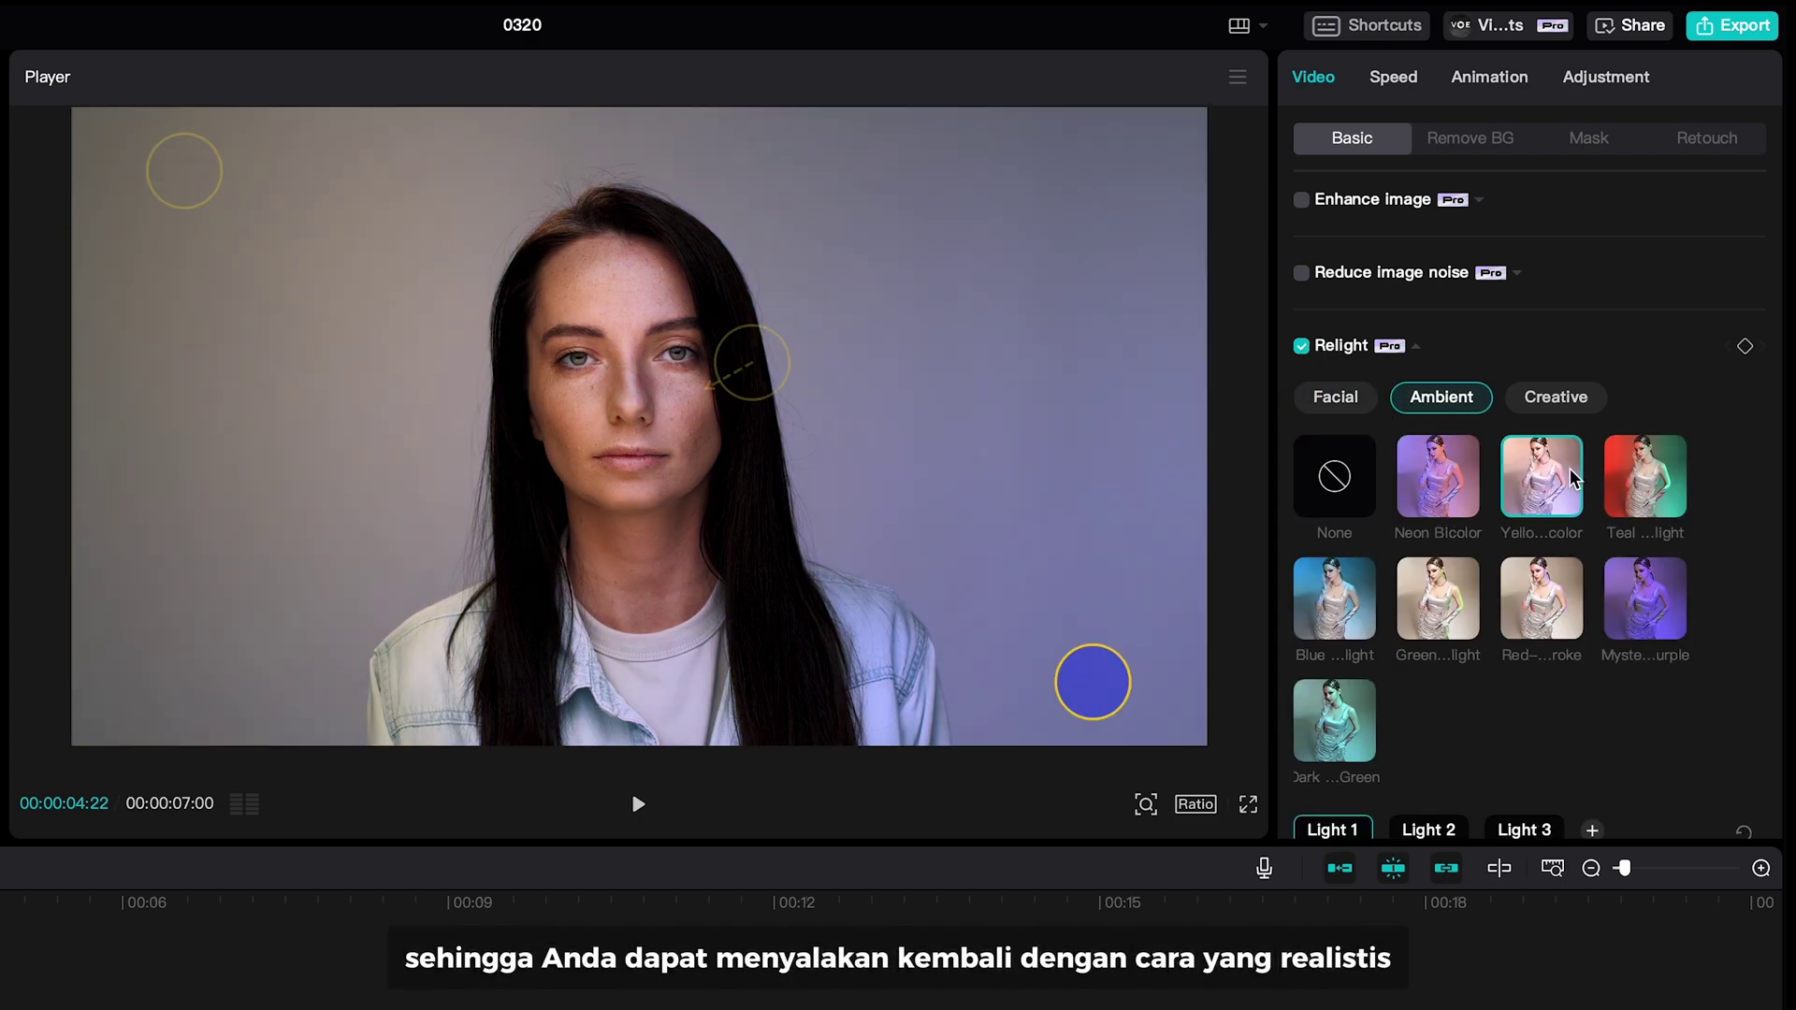
pyautogui.click(1558, 572)
pyautogui.click(1343, 705)
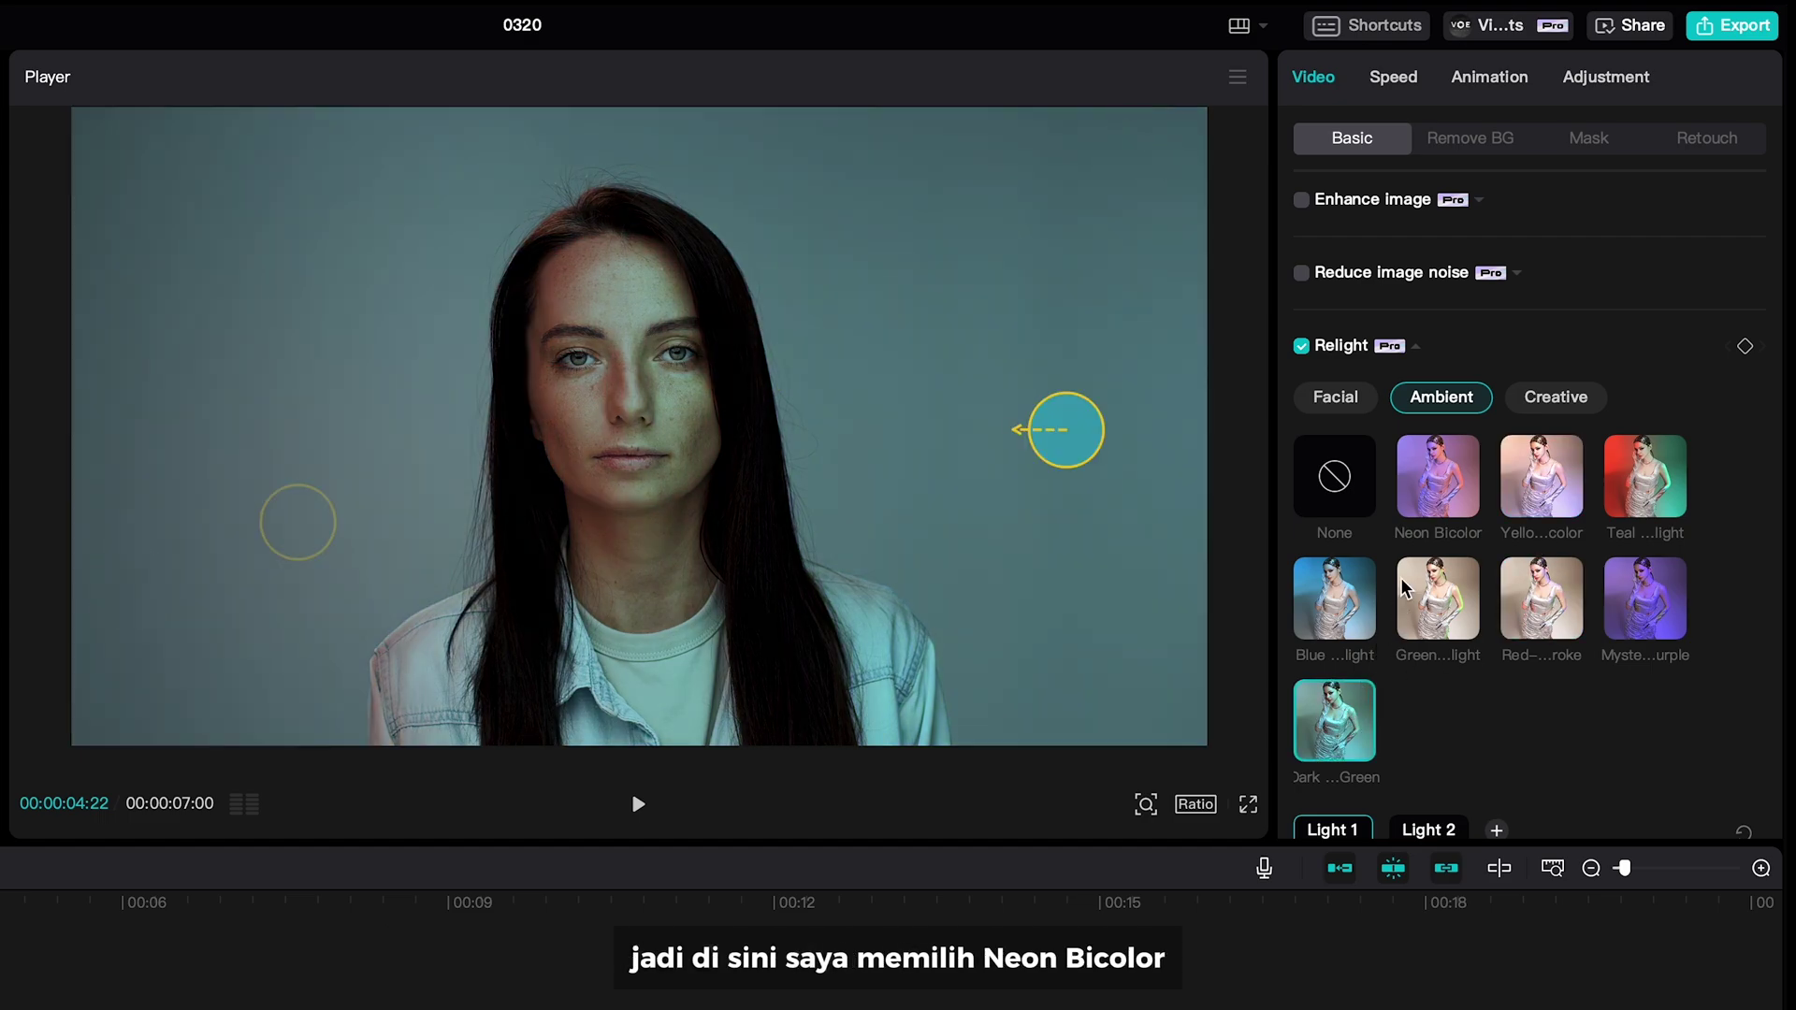
pyautogui.click(1423, 501)
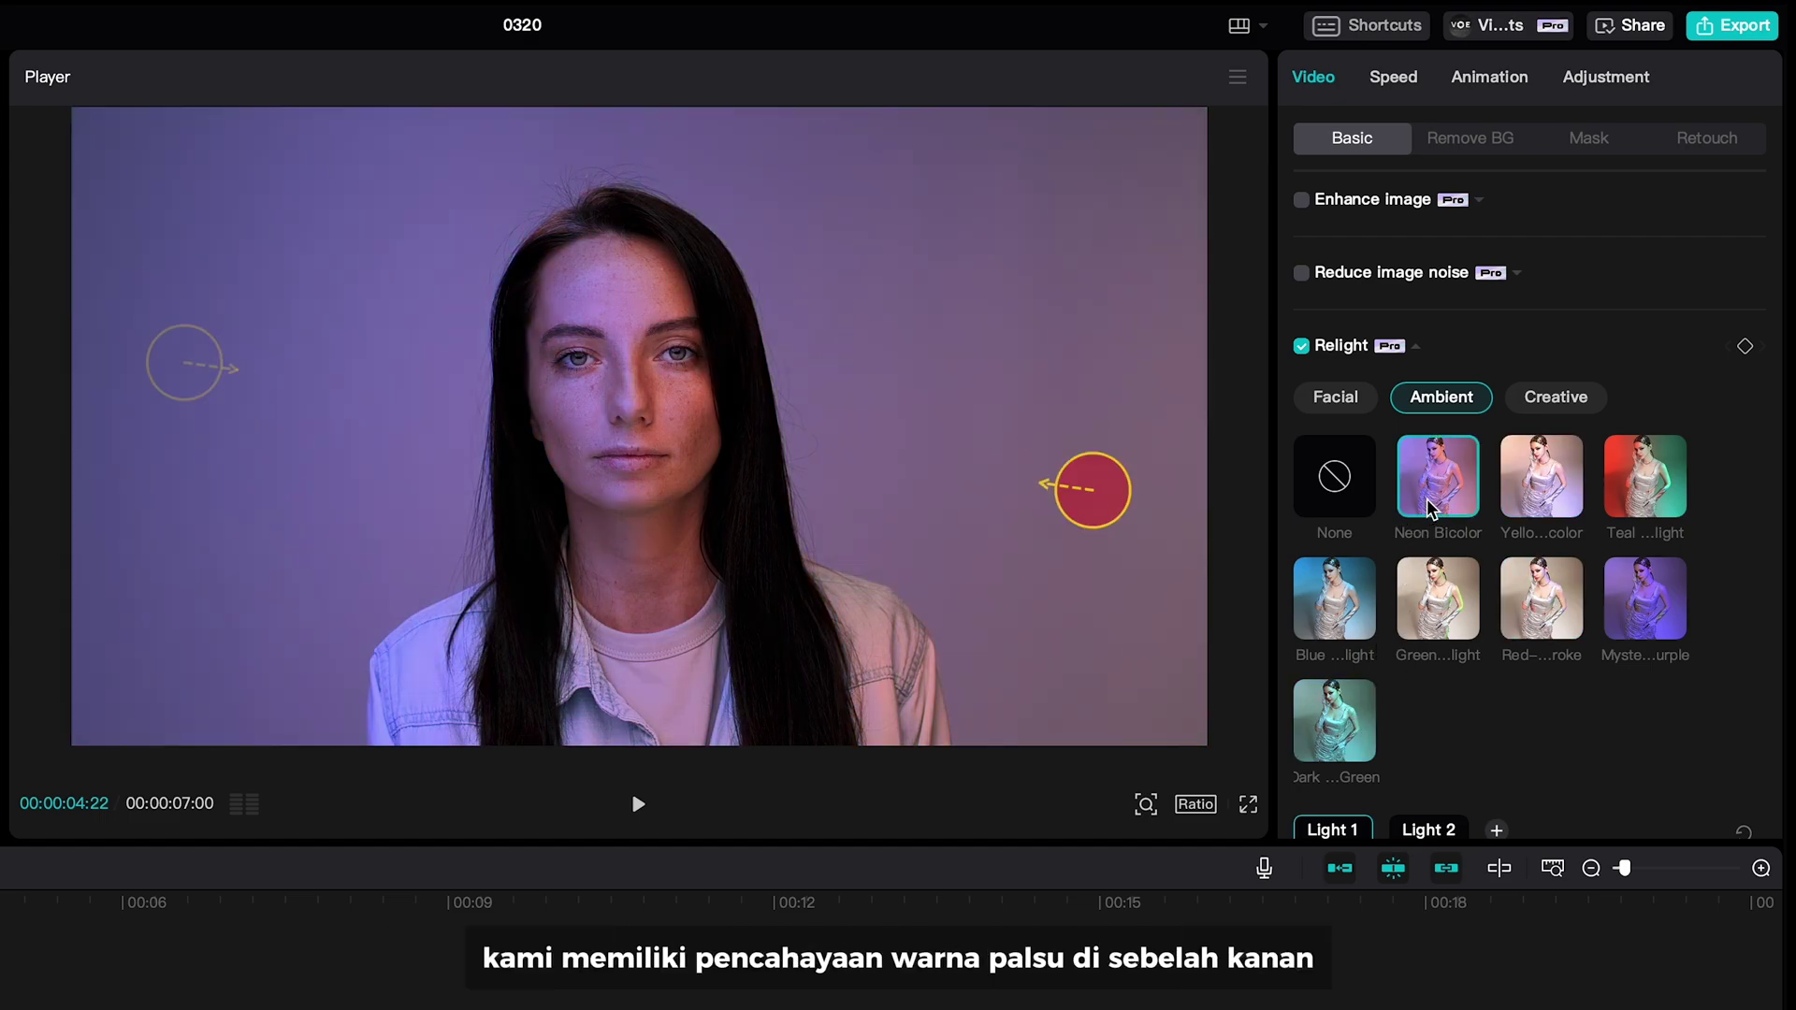
# - Color Light 1 pink (FF00B5) and Light 2 deep blue (002CFF)
pyautogui.scroll(-5, 1446, 586)
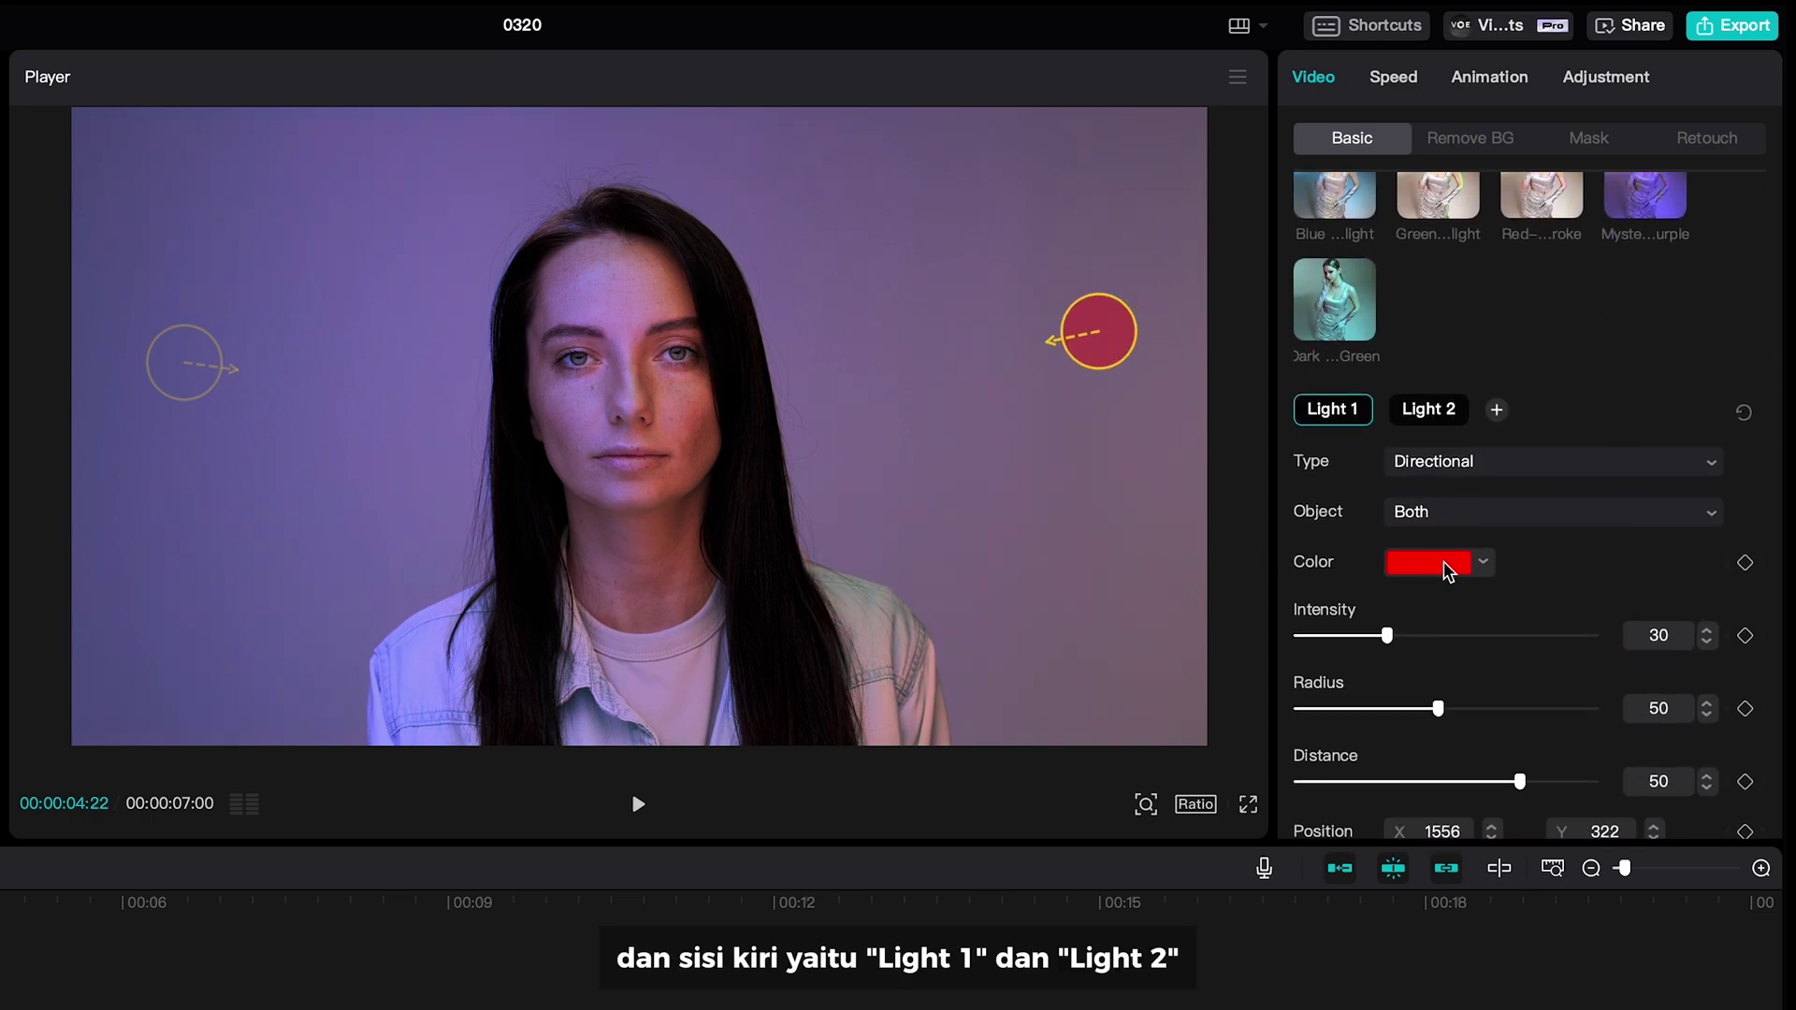
pyautogui.click(1447, 564)
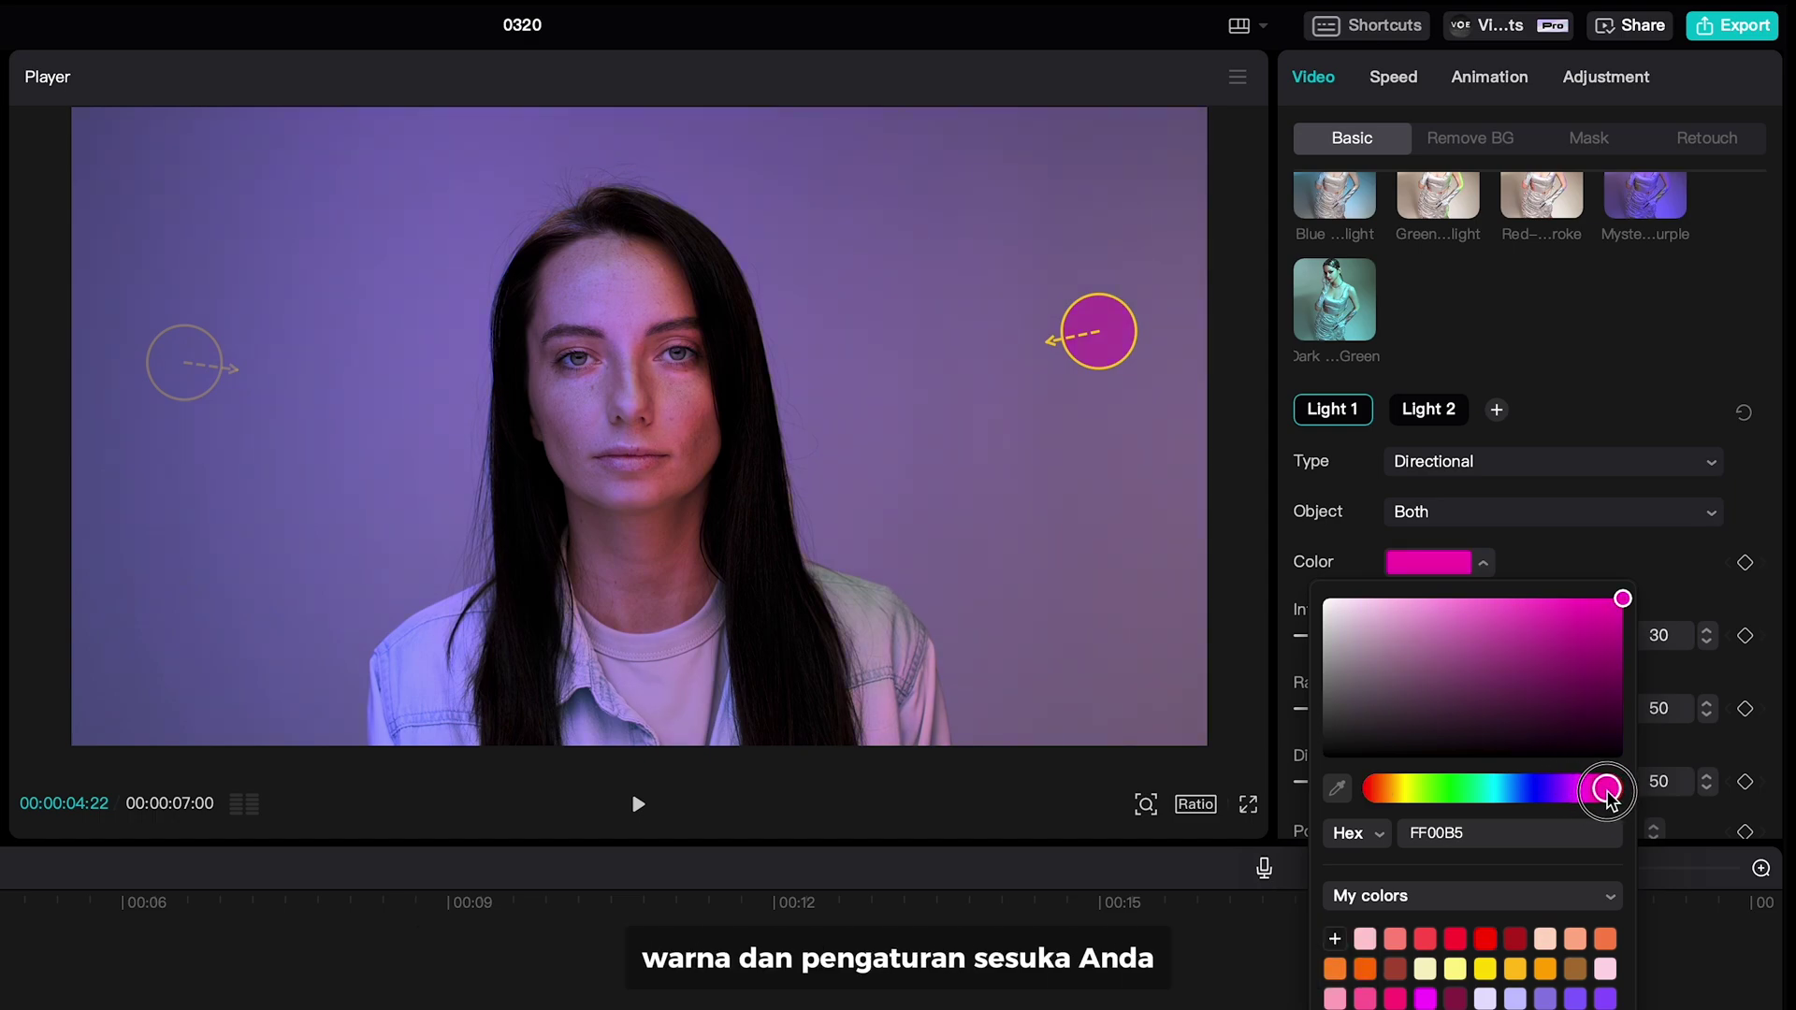
pyautogui.click(190, 396)
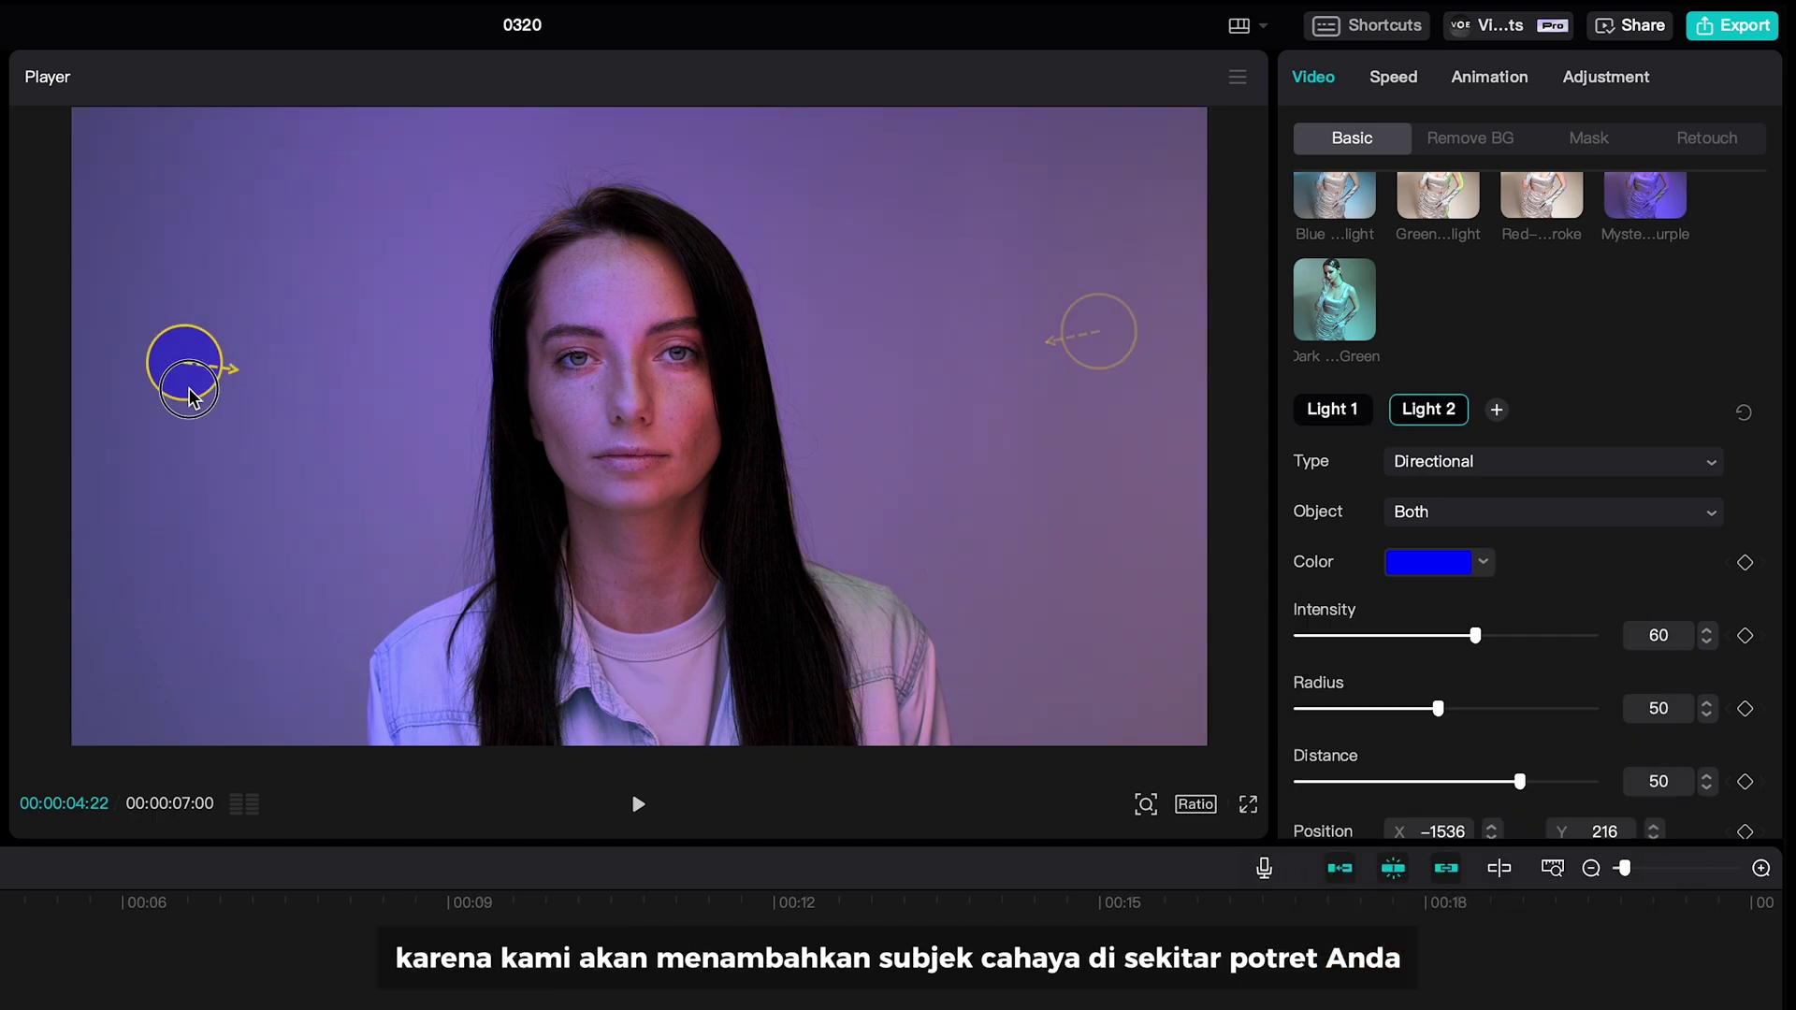
pyautogui.click(1427, 564)
pyautogui.click(1543, 788)
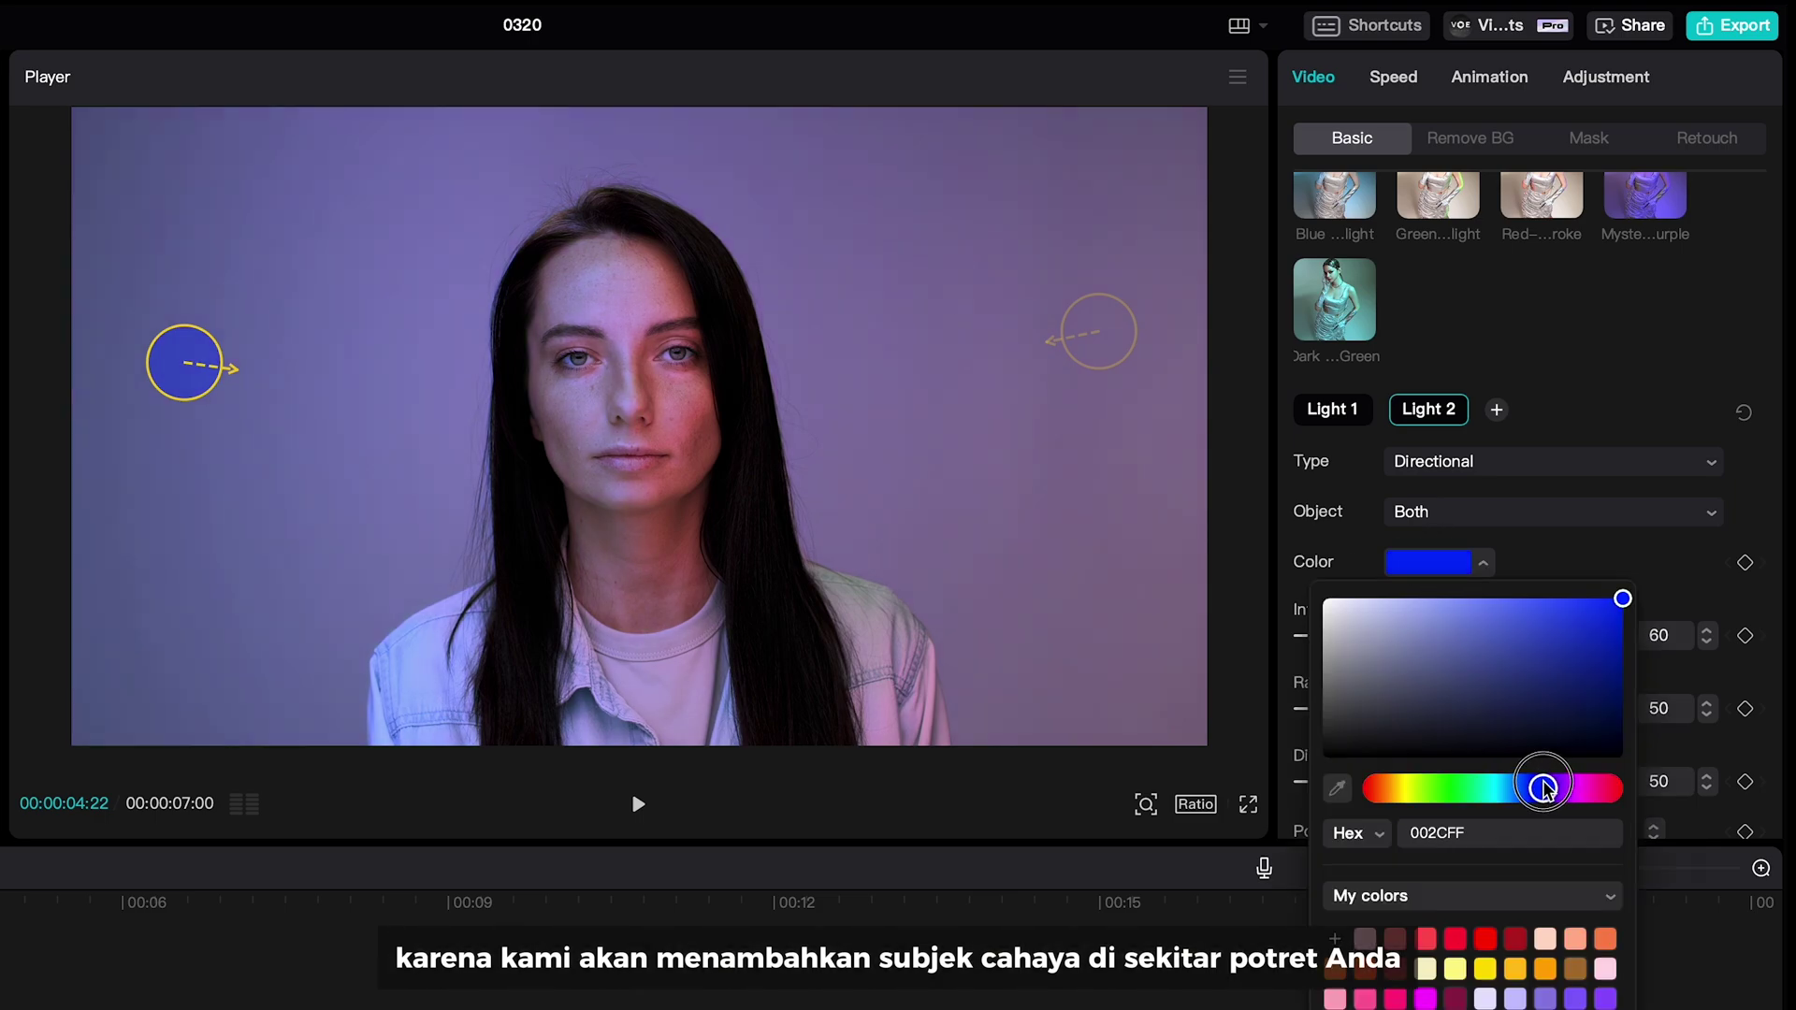
pyautogui.click(1264, 731)
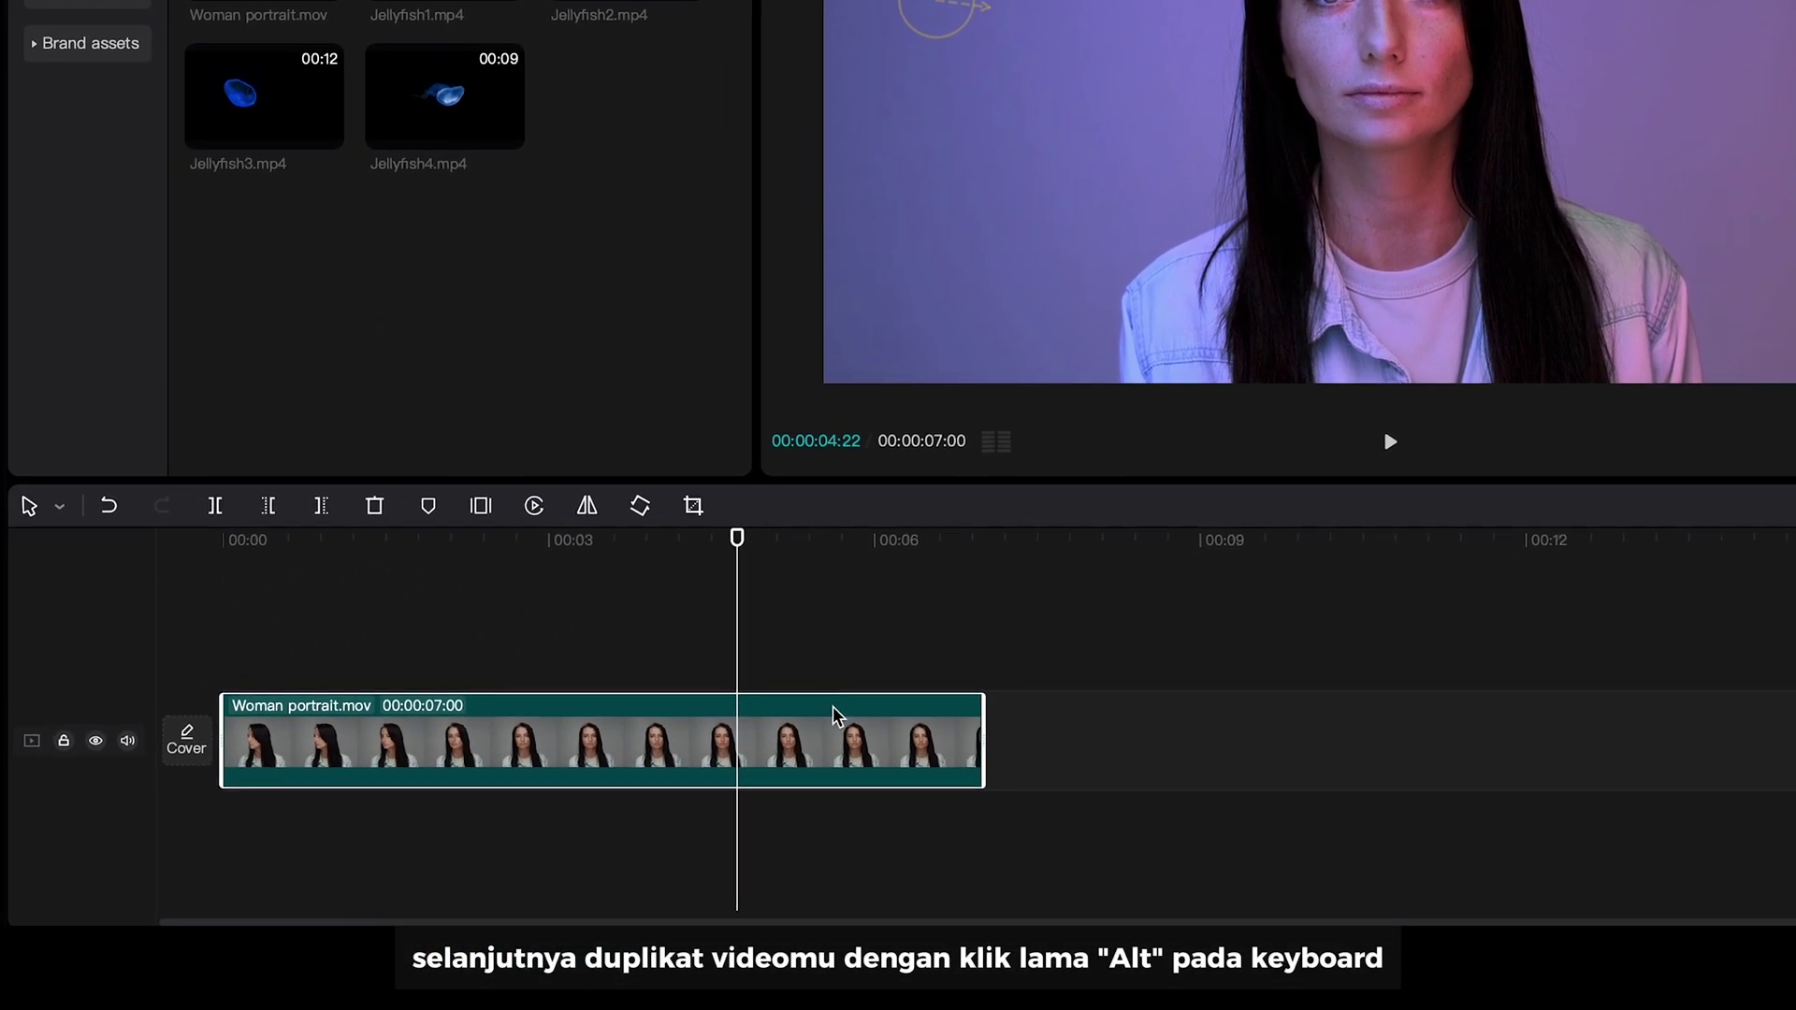
# - Alt-drag a copy of Woman portrait.mov onto a new track above and tick Auto removal
pyautogui.moveTo(827, 718); pyautogui.dragTo(813, 612)
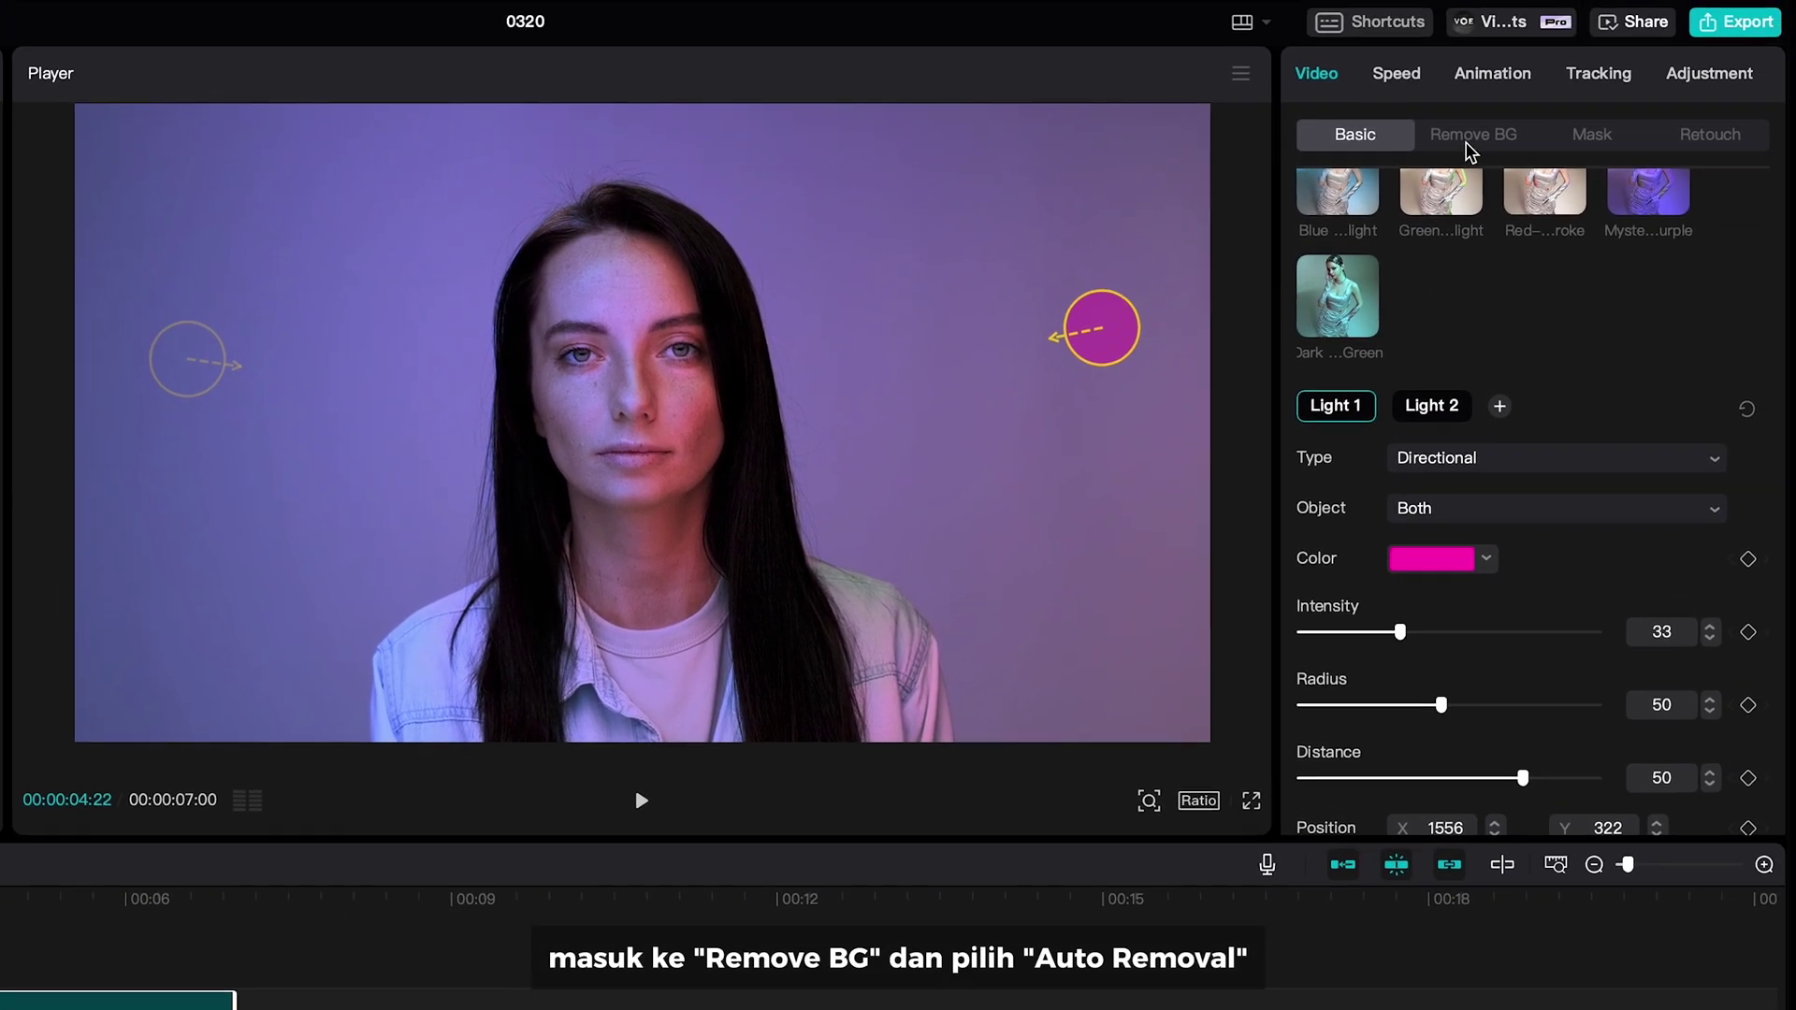
pyautogui.click(1538, 106)
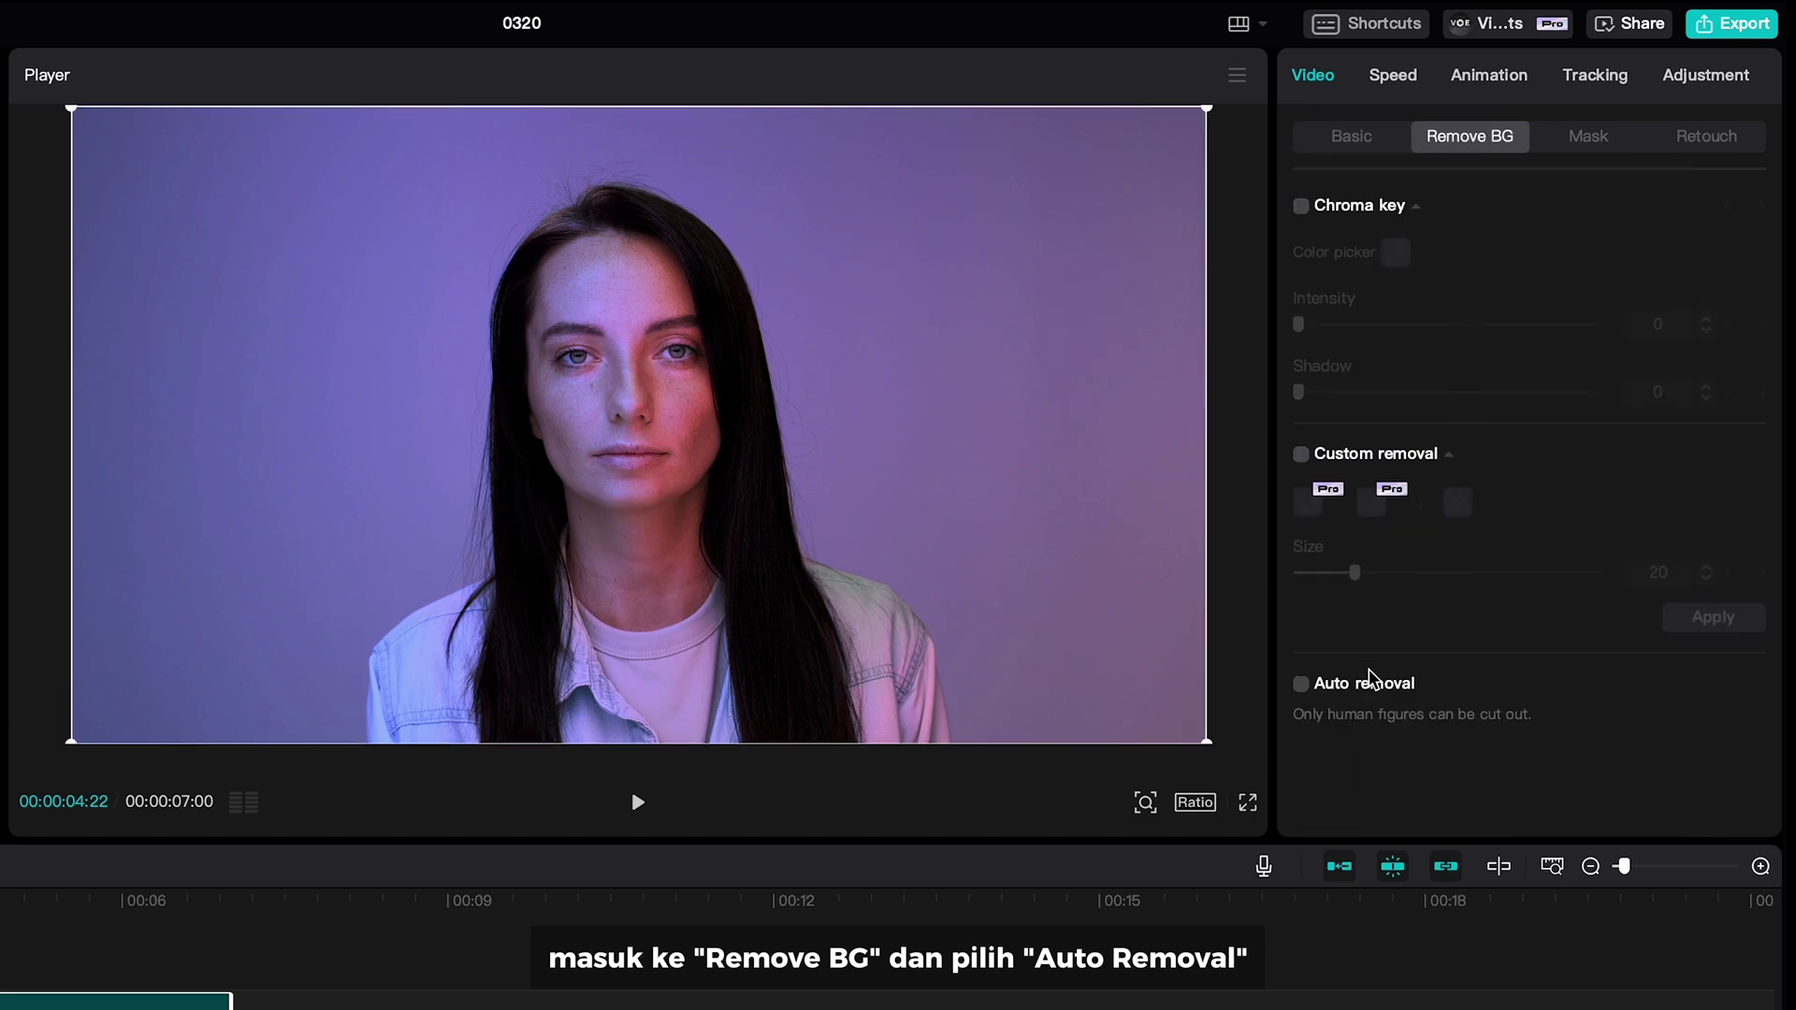
pyautogui.click(1299, 686)
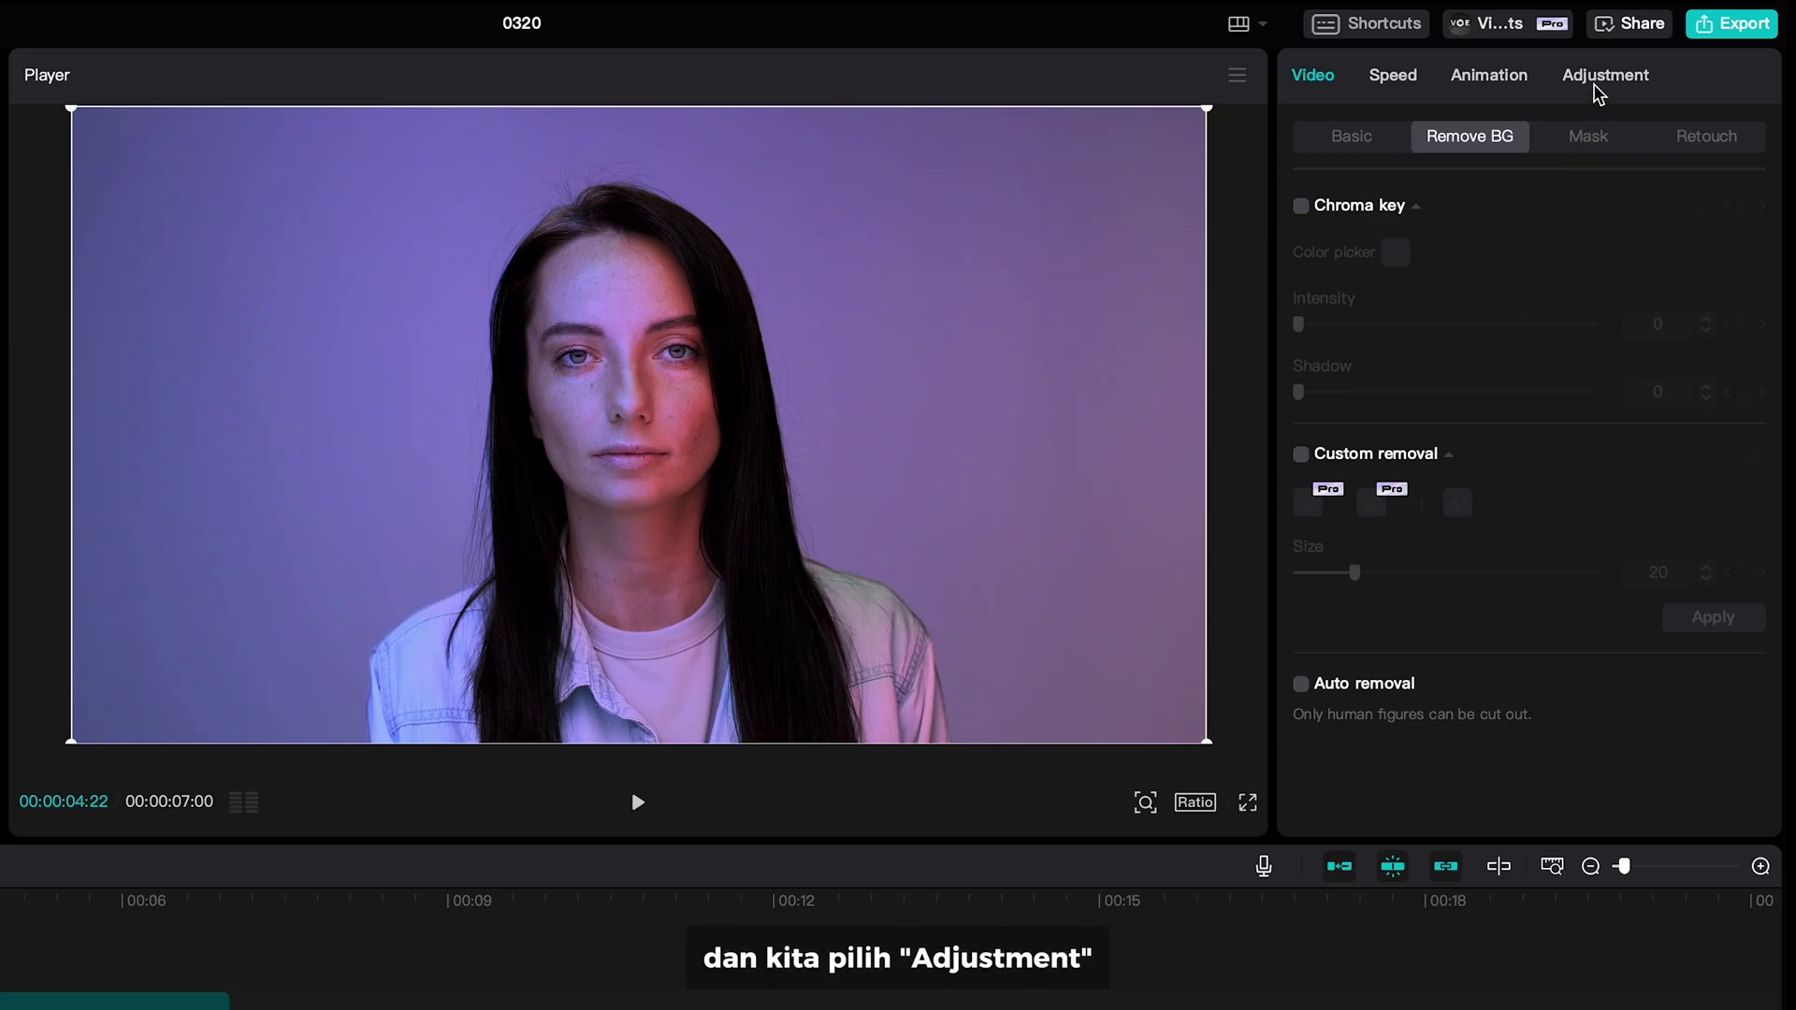
# - Pull a point on the Luma curve in Adjustment > Curves downward to darken the portrait
pyautogui.click(1594, 82)
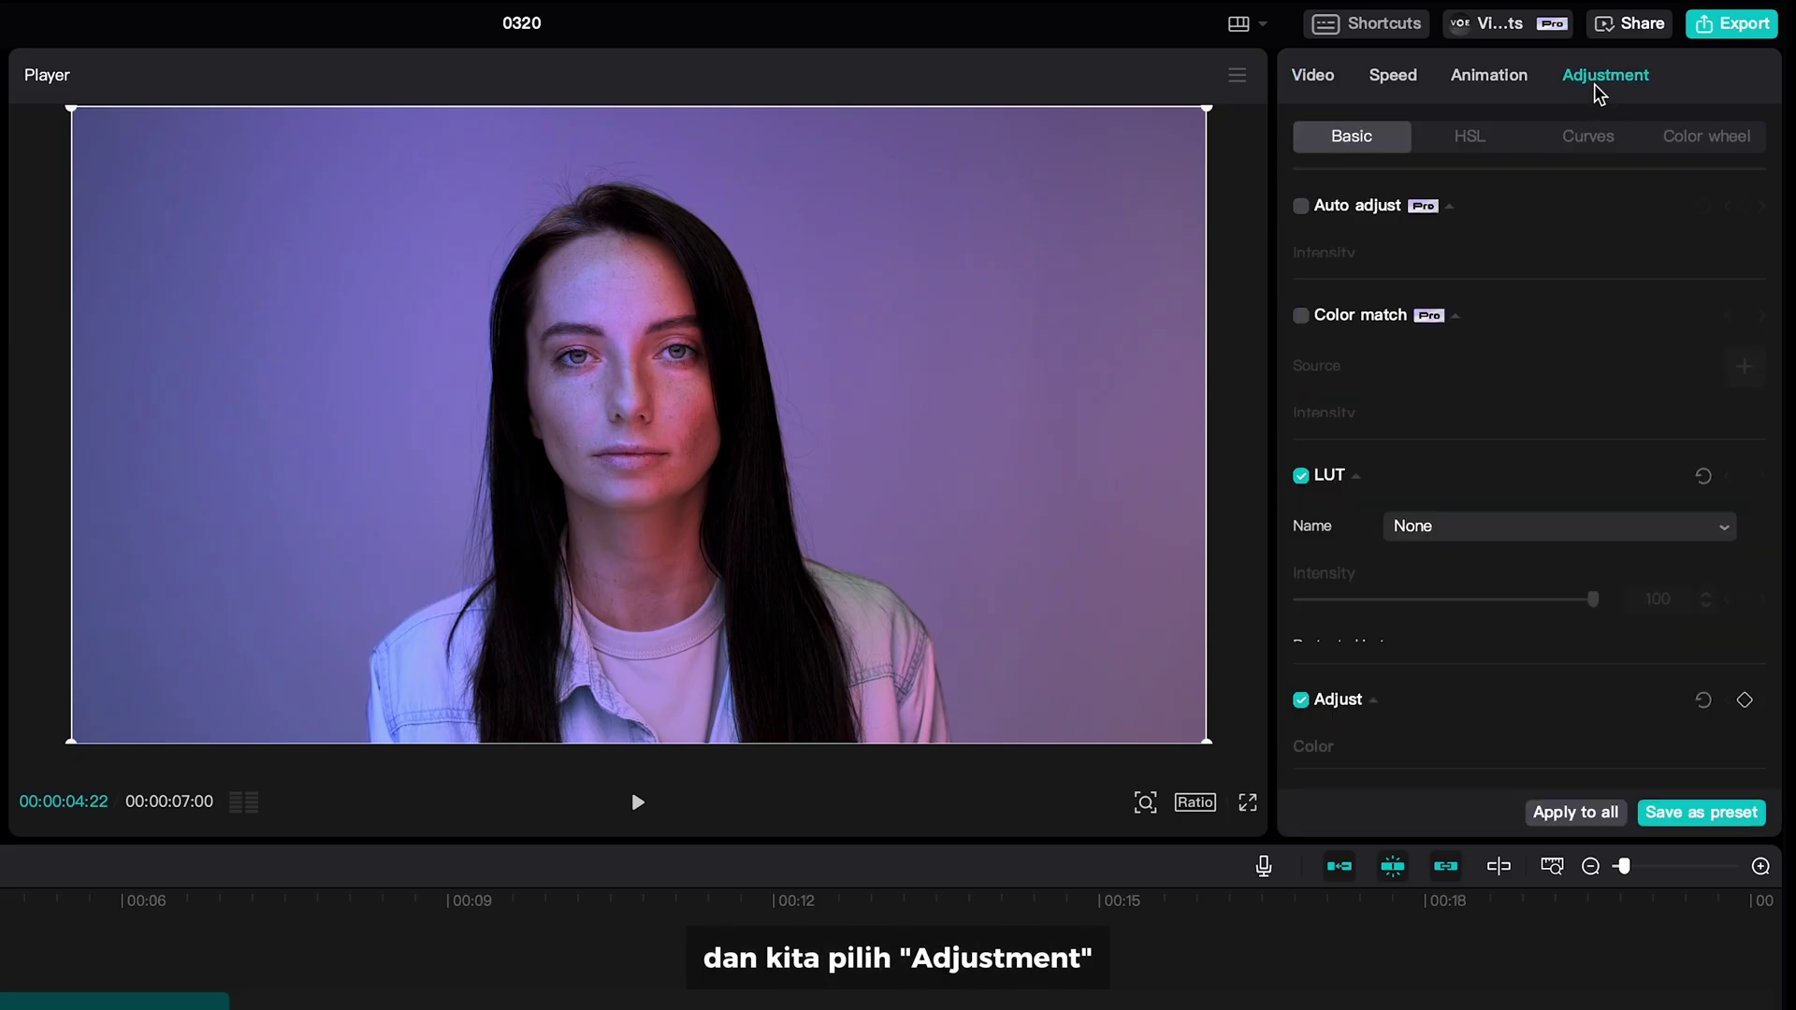
pyautogui.click(1602, 137)
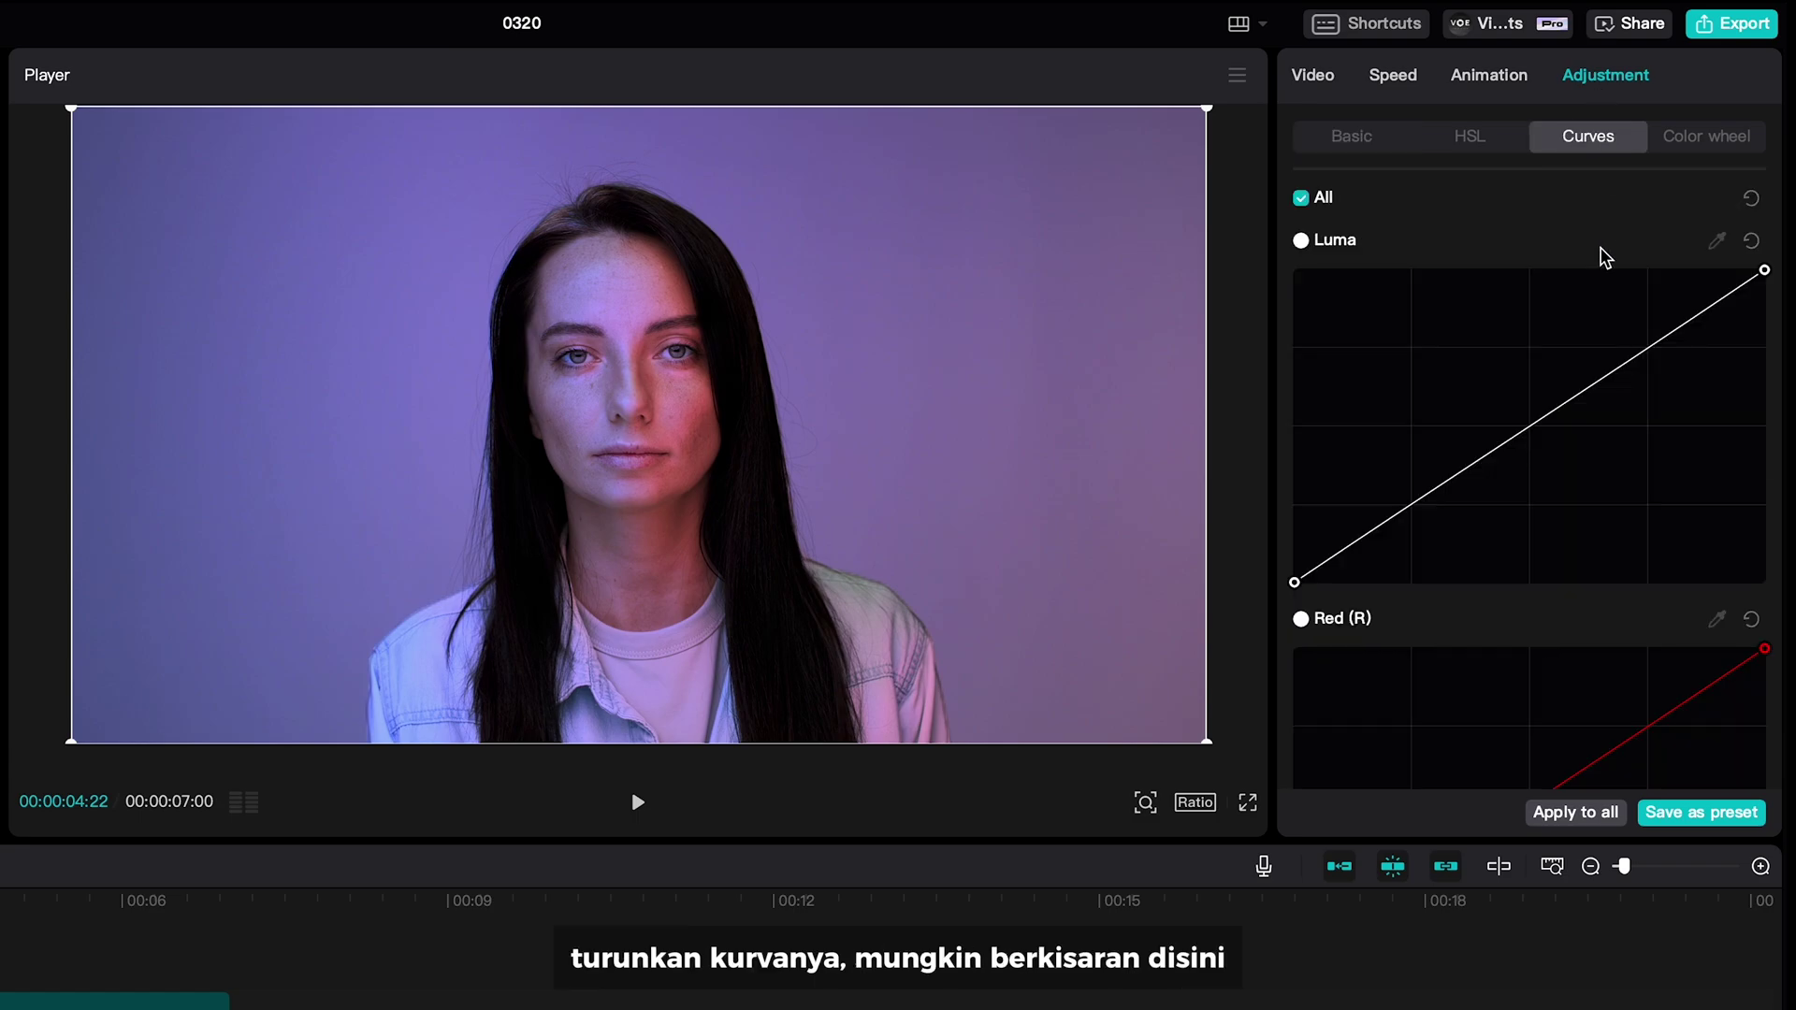
pyautogui.moveTo(1529, 428); pyautogui.dragTo(1558, 459)
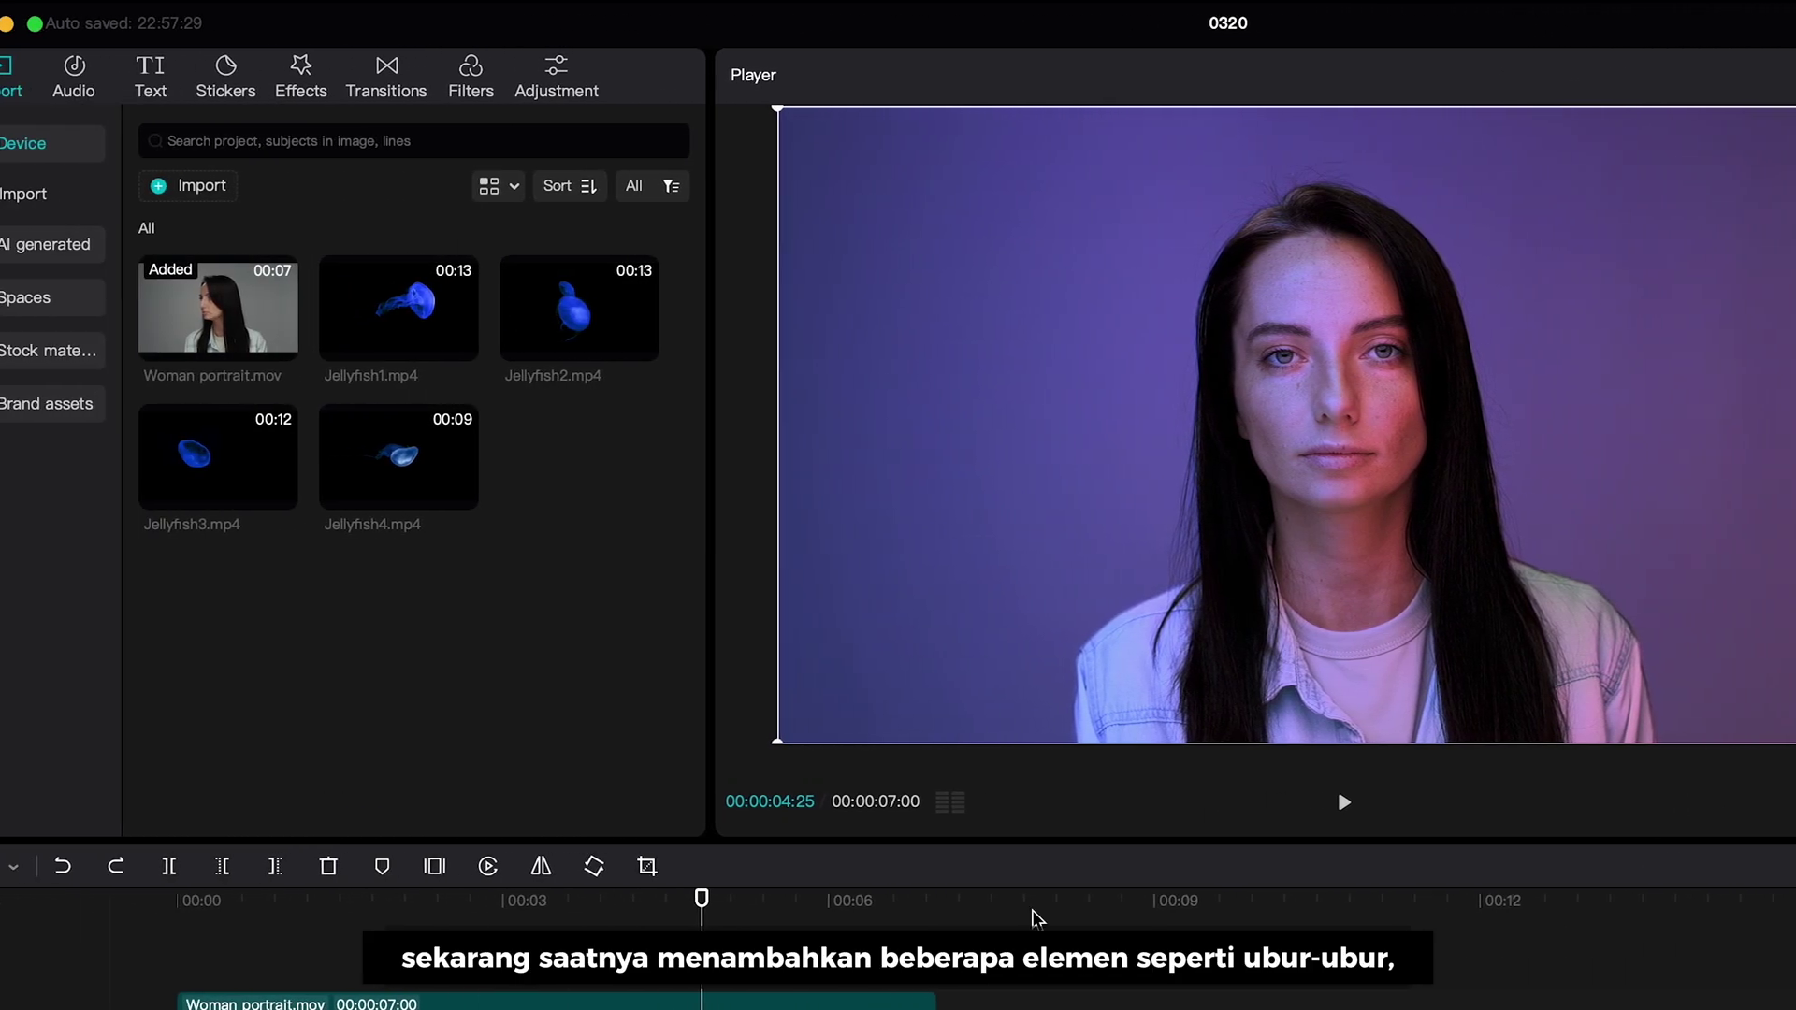
pyautogui.moveTo(455, 320)
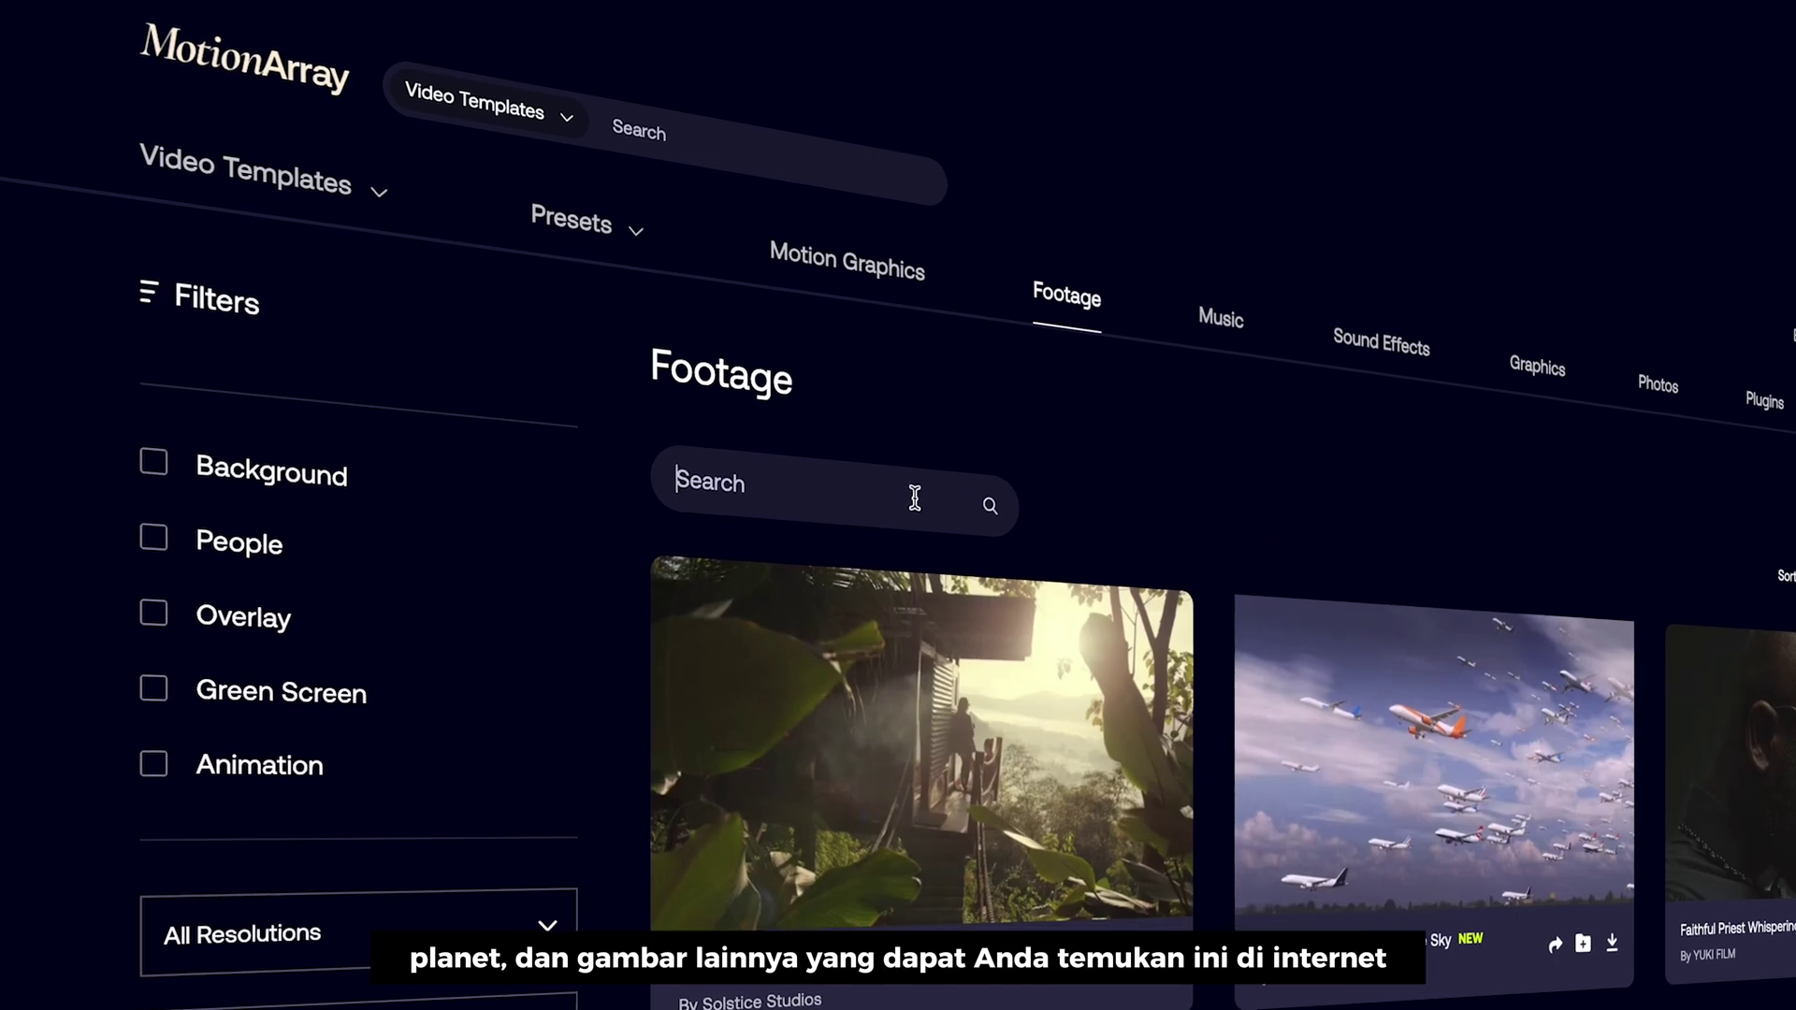
# - Search Motion Array footage for 'jellyfish' and scroll through the clip results
pyautogui.click(915, 498)
pyautogui.write('jellyfish')
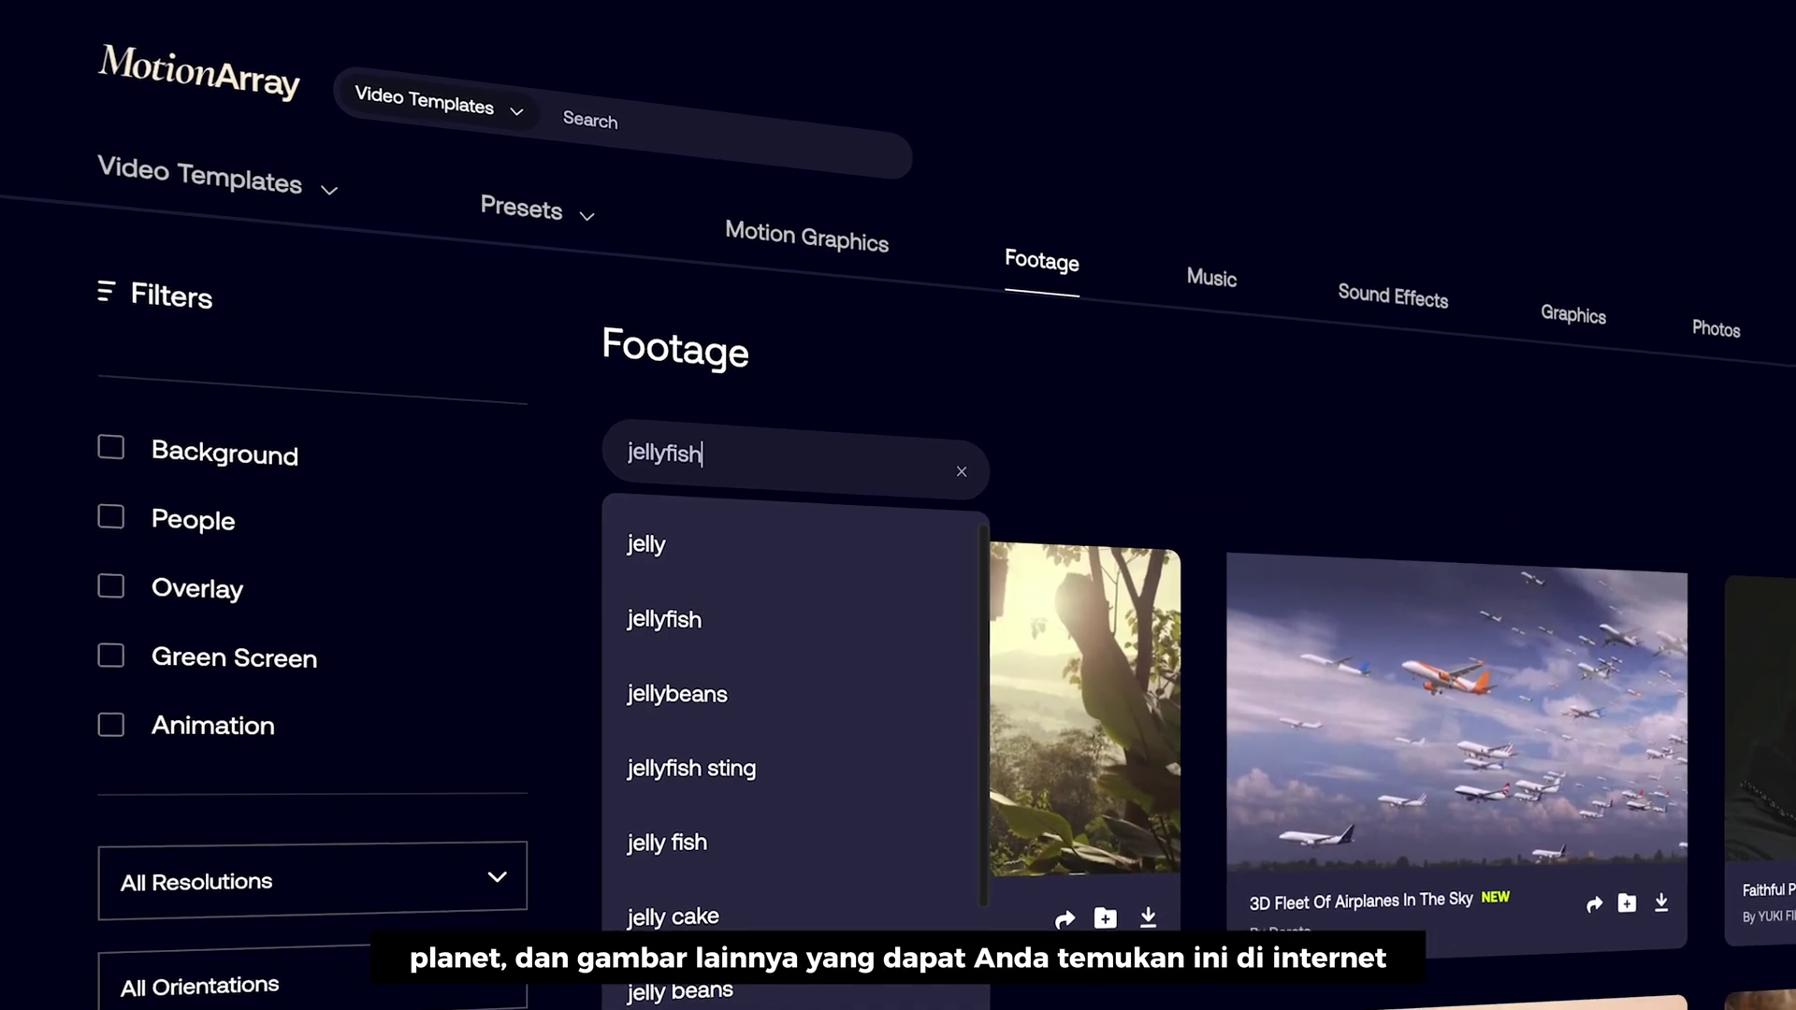
pyautogui.press('Return')
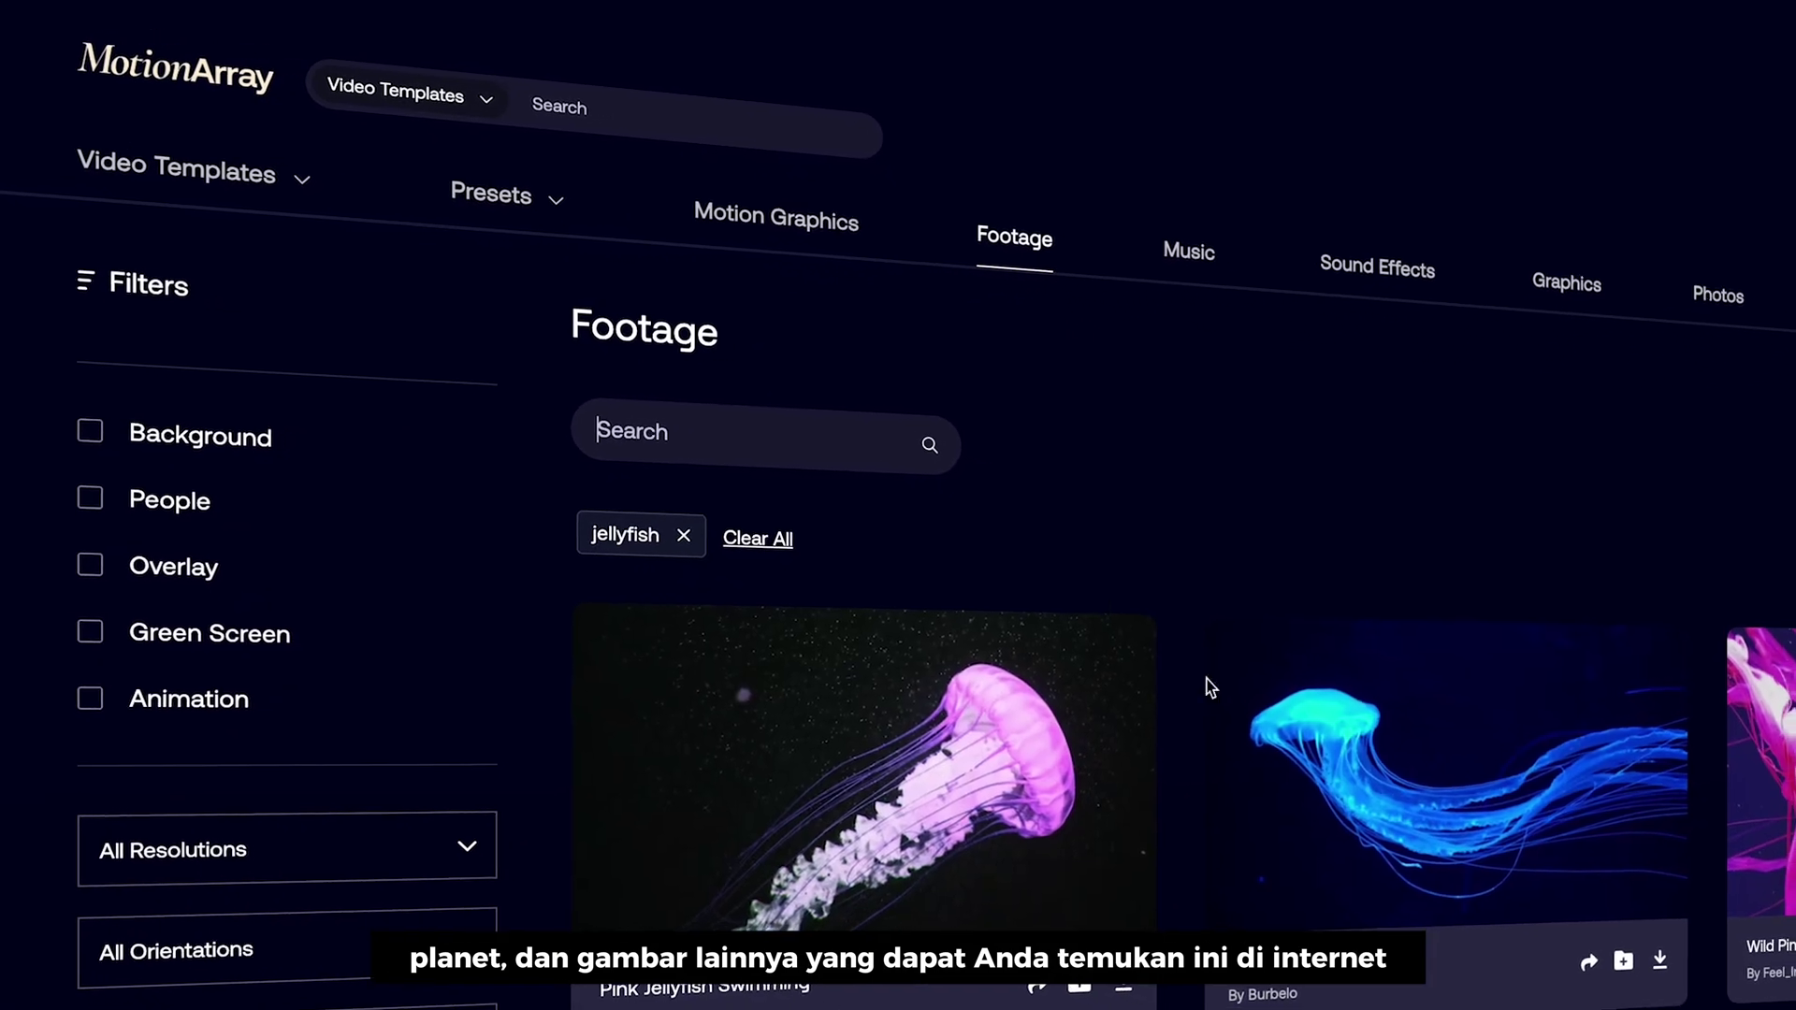
pyautogui.scroll(-5, 1243, 720)
pyautogui.scroll(-5, 1166, 679)
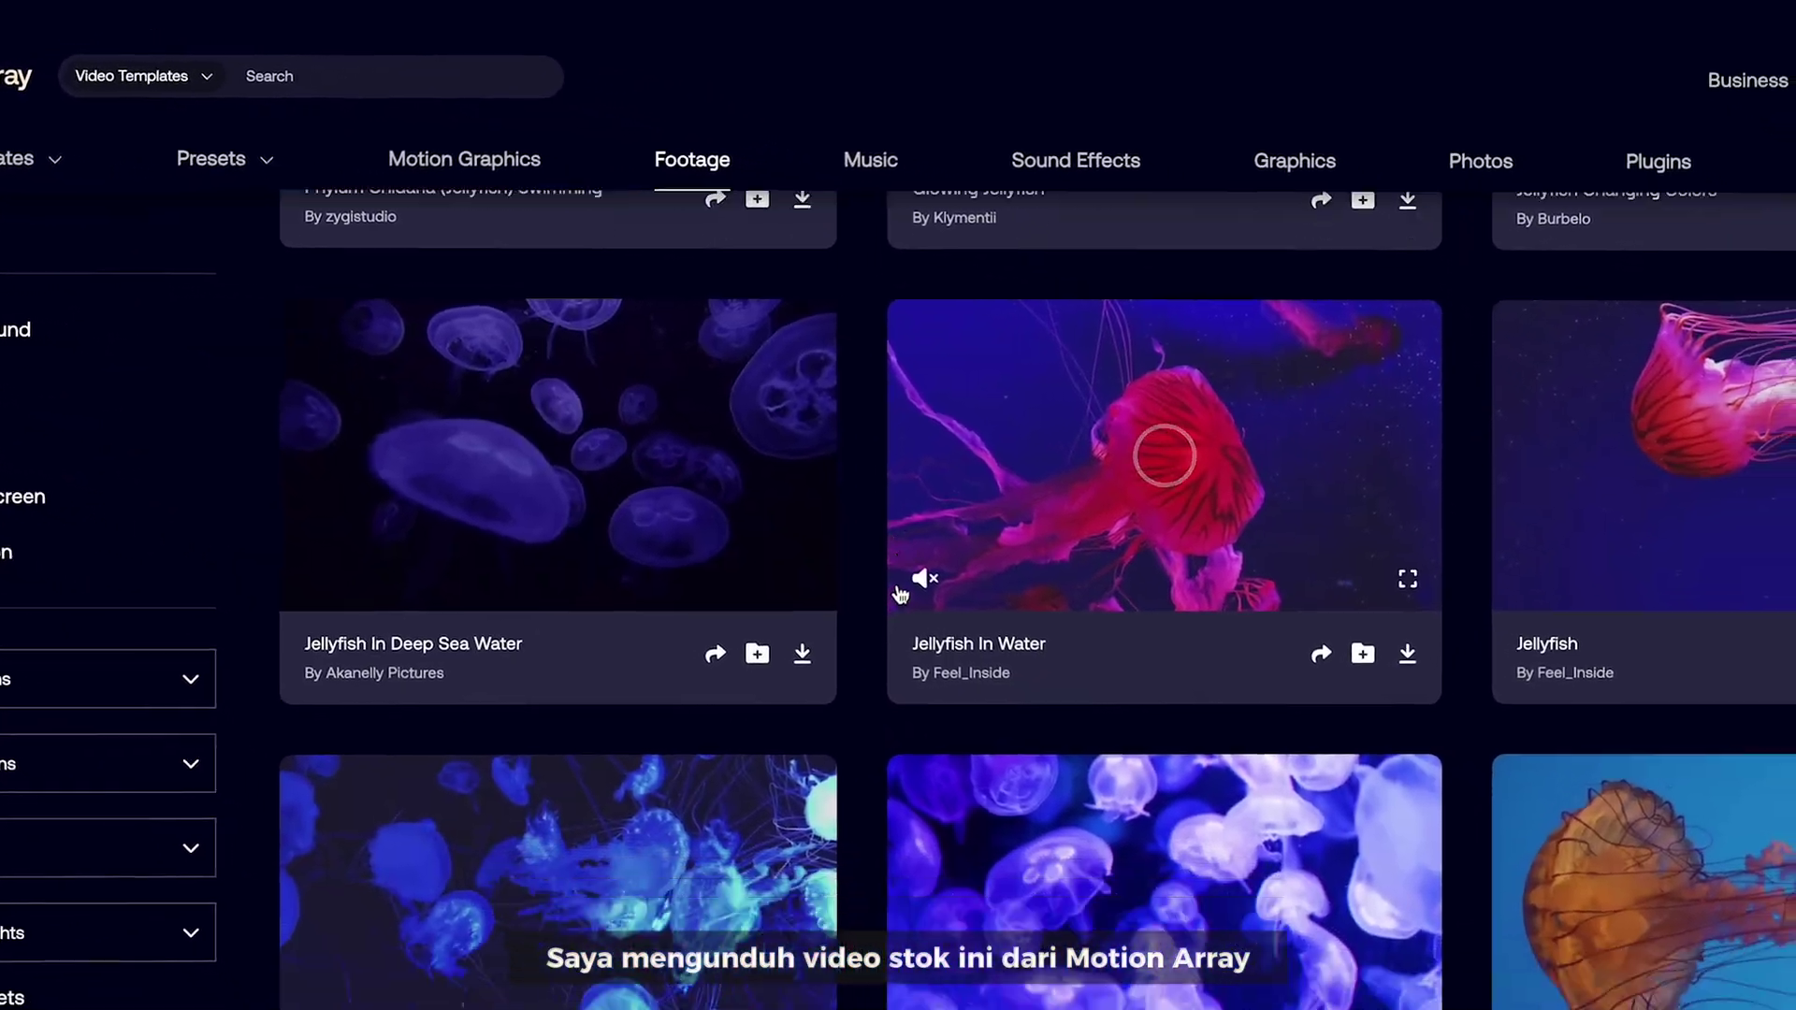
pyautogui.scroll(-10, 798, 561)
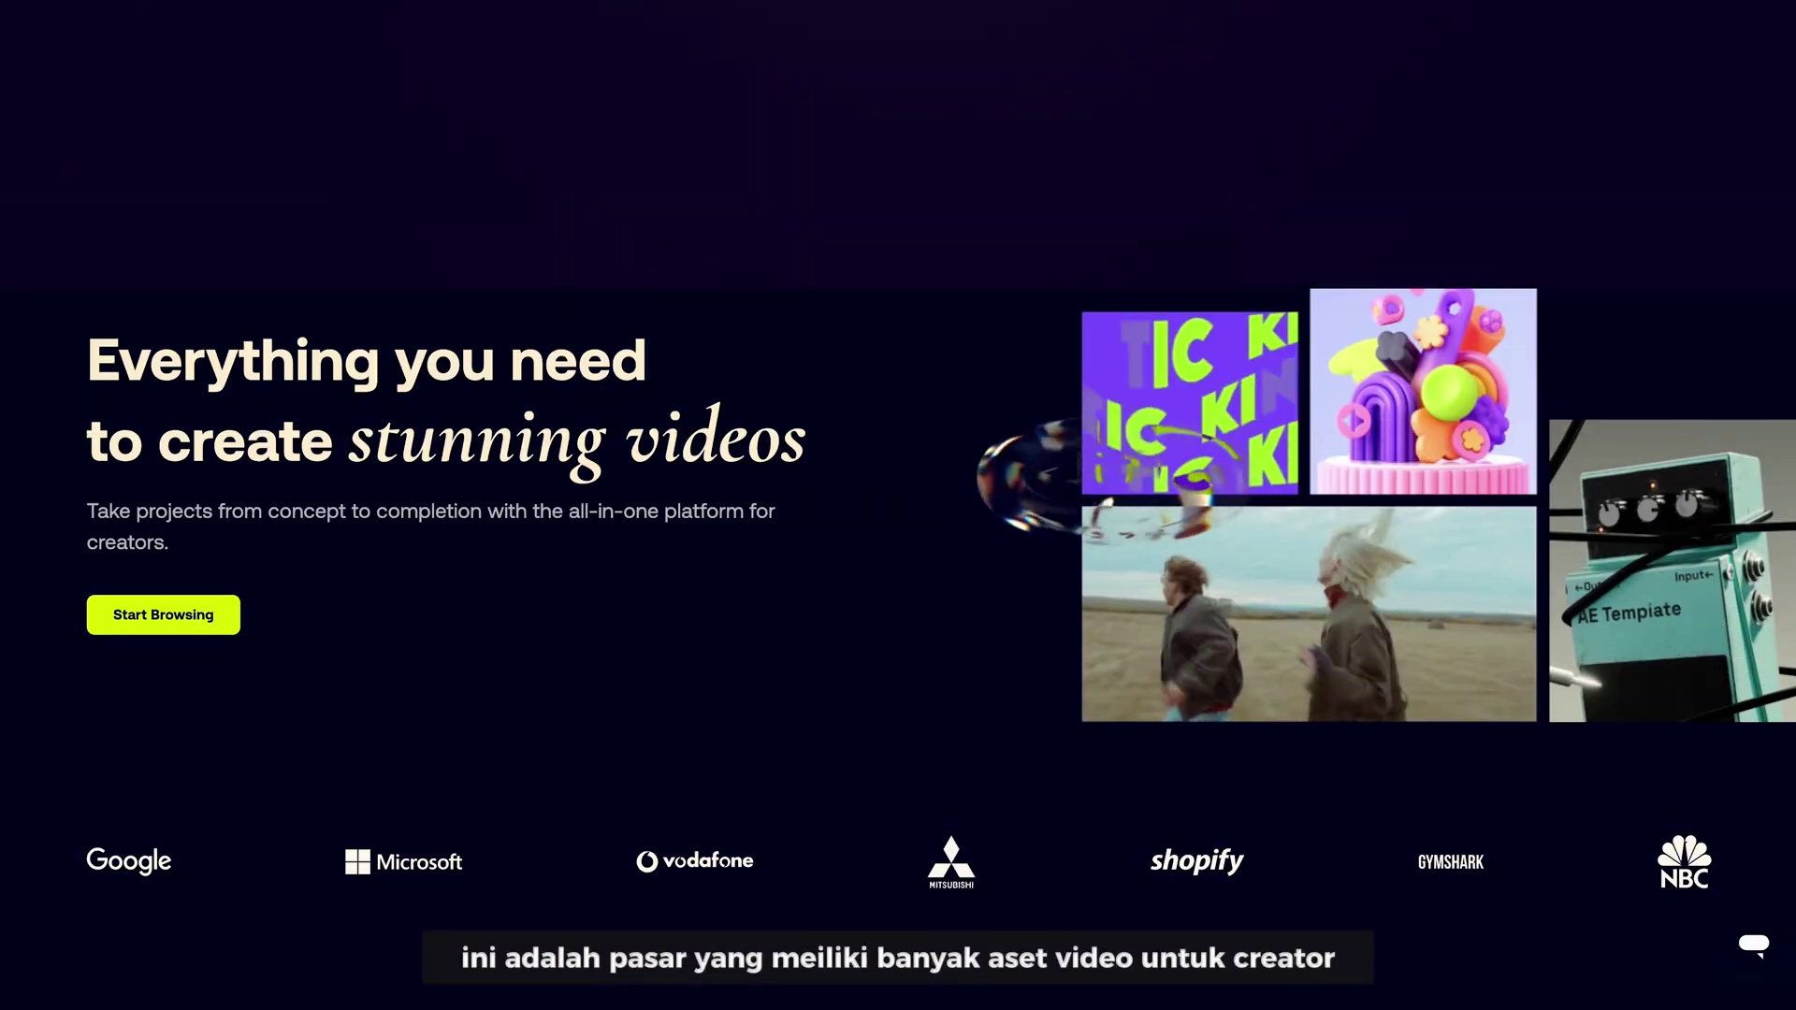
# - Browse Motion Array's Footage, Music, Sound Effects, Graphics and Photos sections
pyautogui.scroll(-10, 1664, 267)
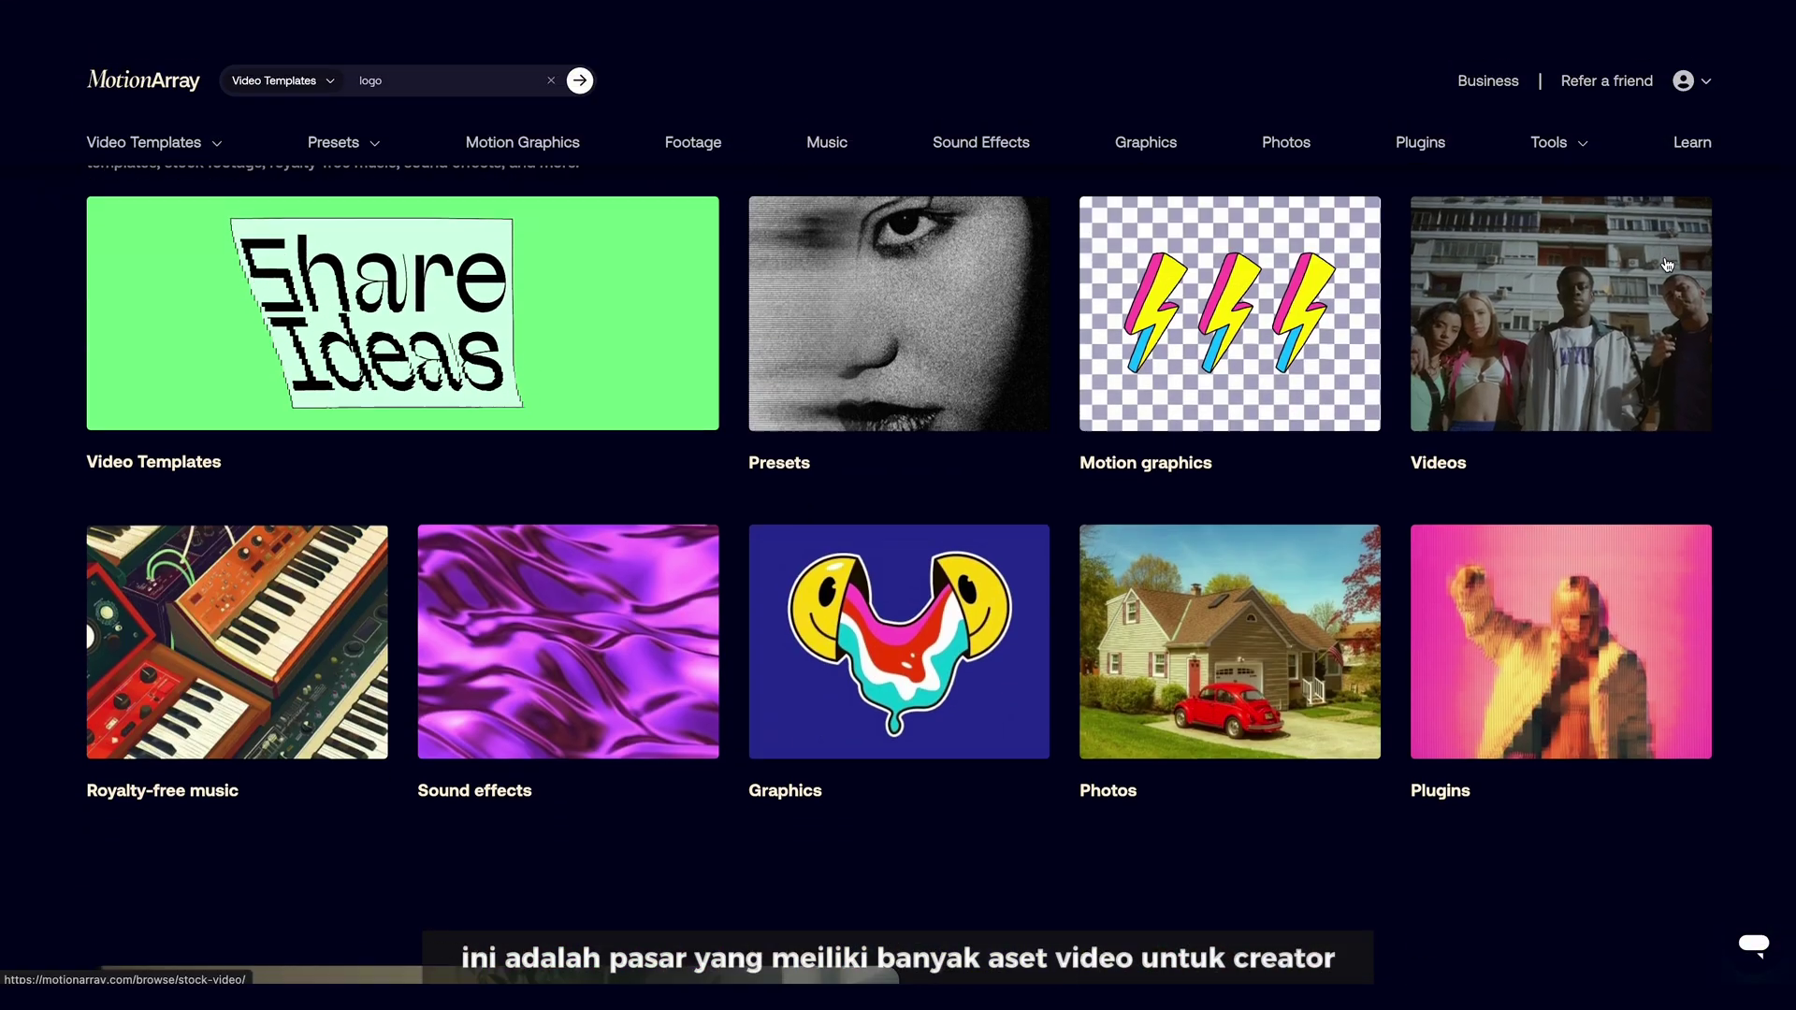
pyautogui.scroll(-15, 1667, 265)
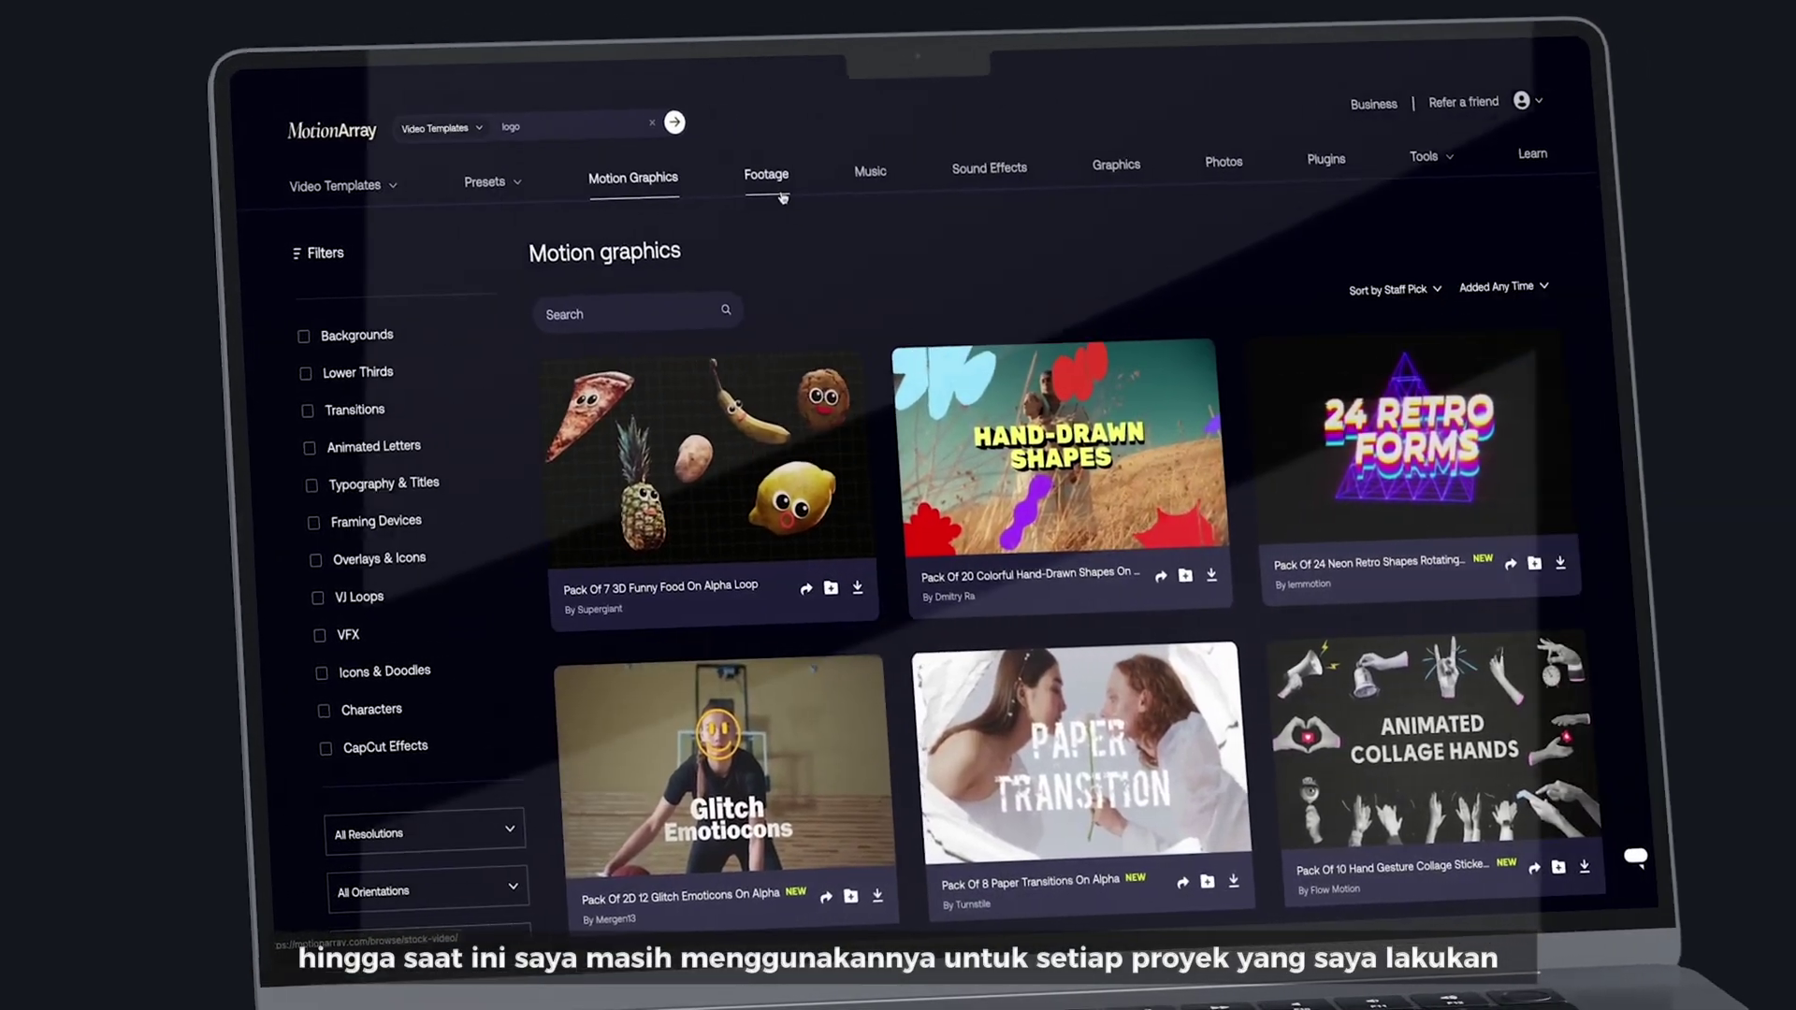
pyautogui.click(748, 198)
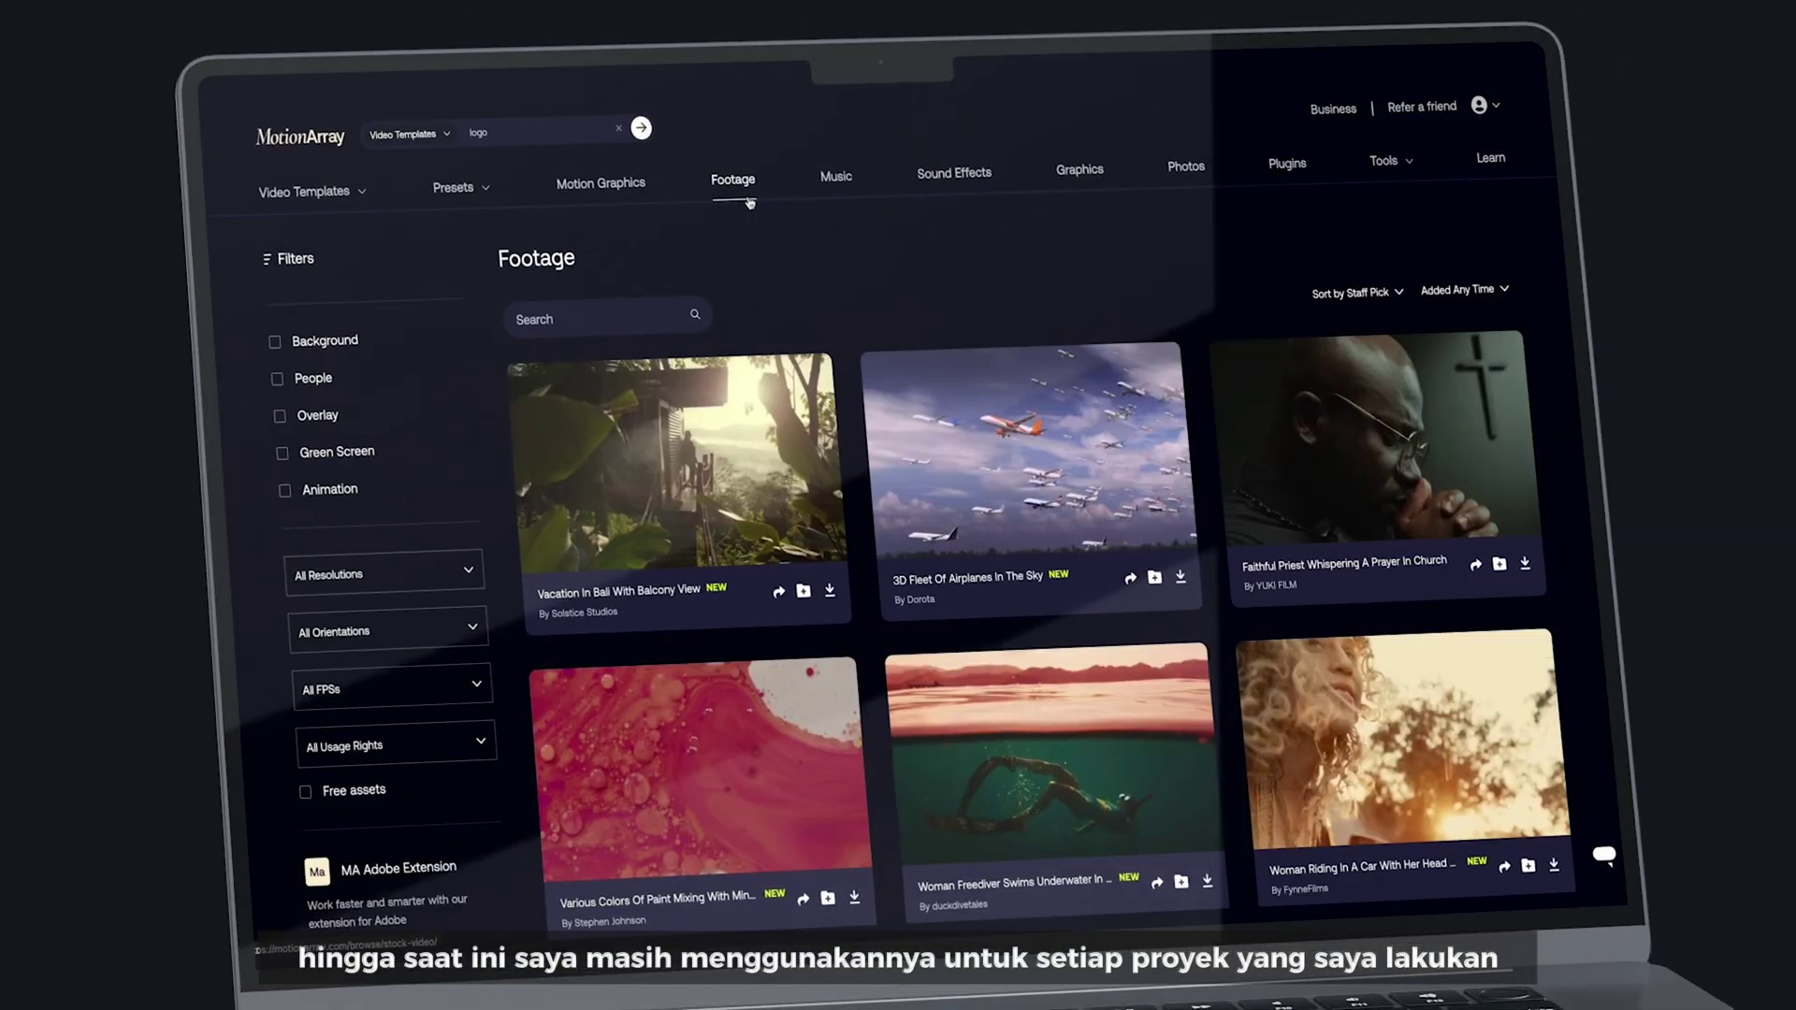
pyautogui.click(835, 183)
pyautogui.click(953, 180)
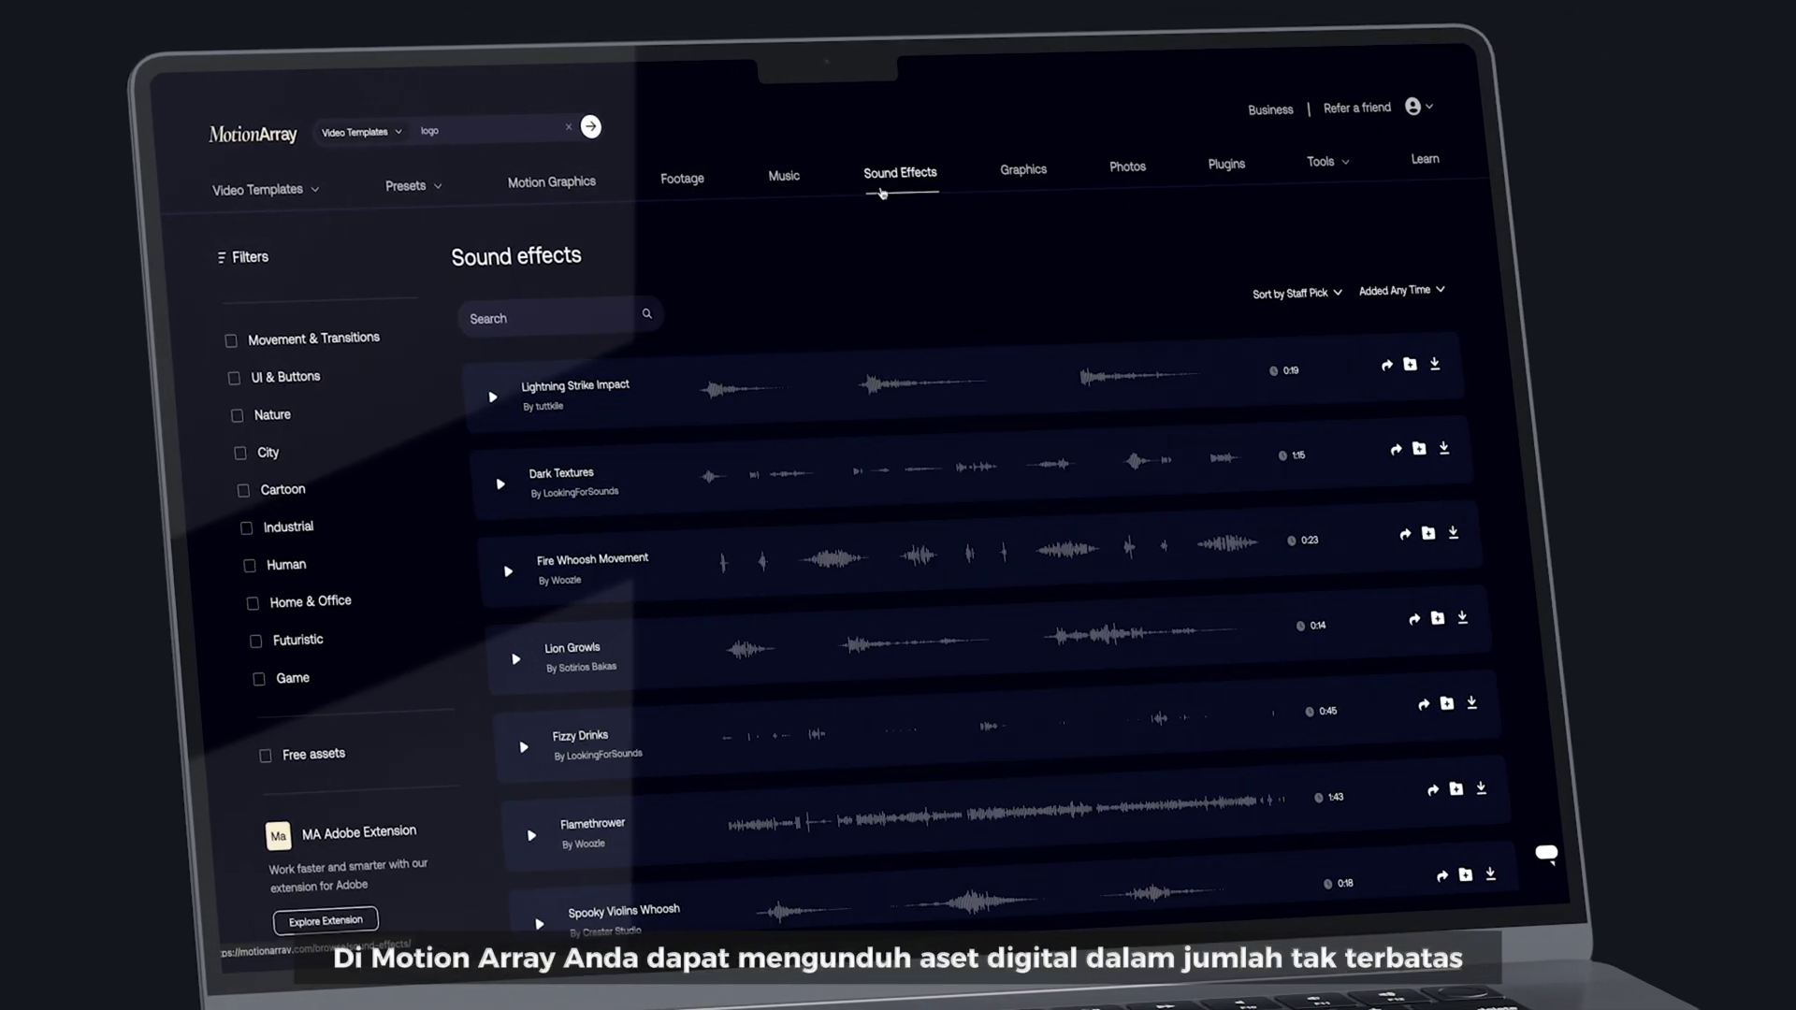
pyautogui.click(1023, 169)
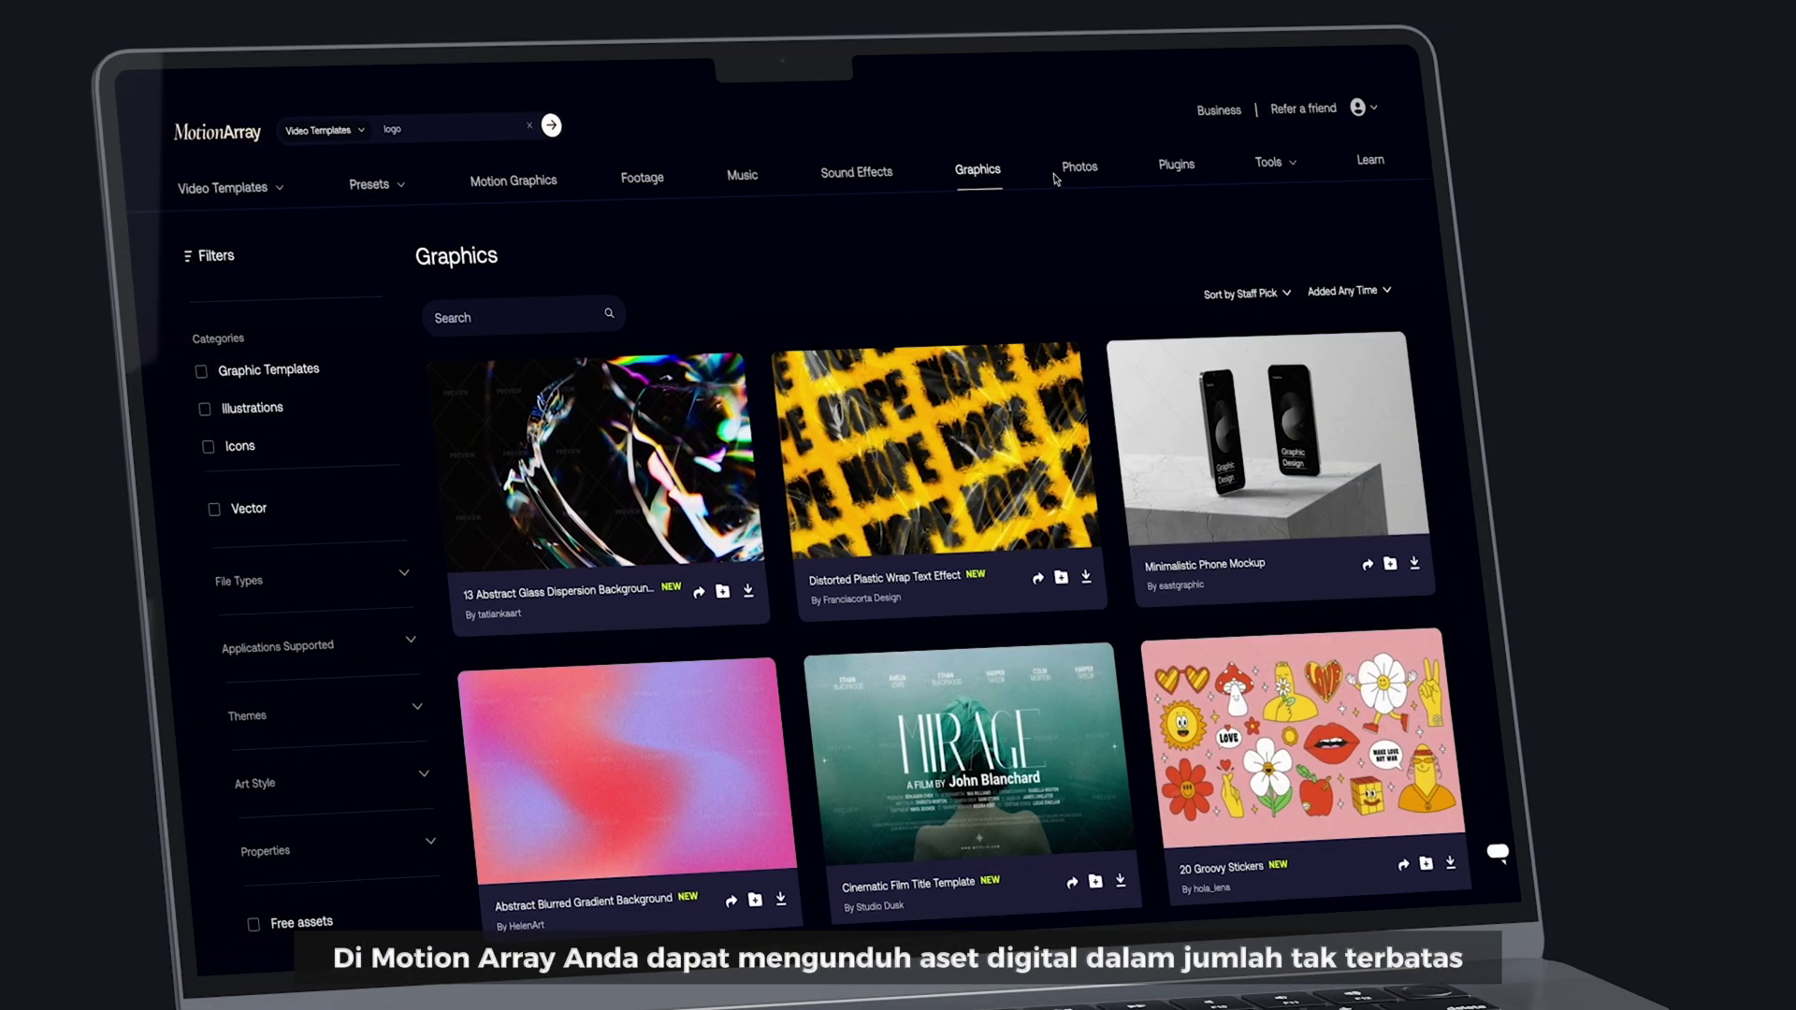
pyautogui.click(1066, 174)
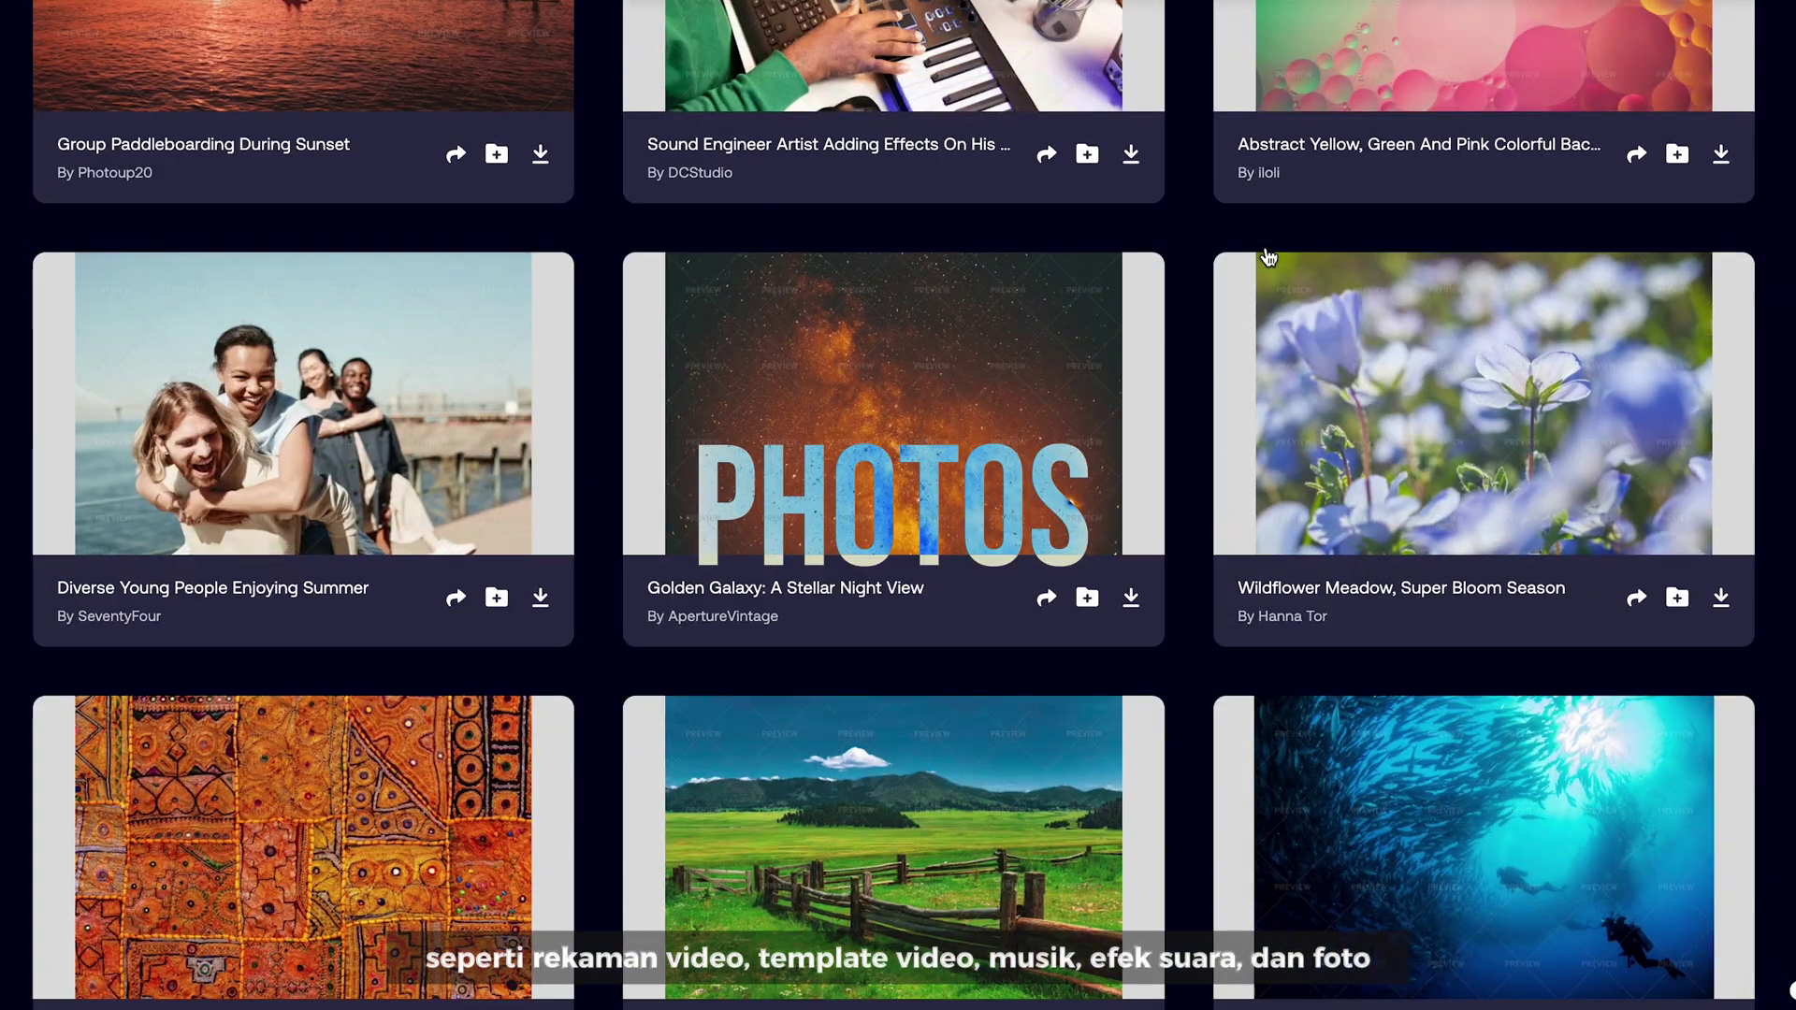
pyautogui.scroll(-10, 1269, 47)
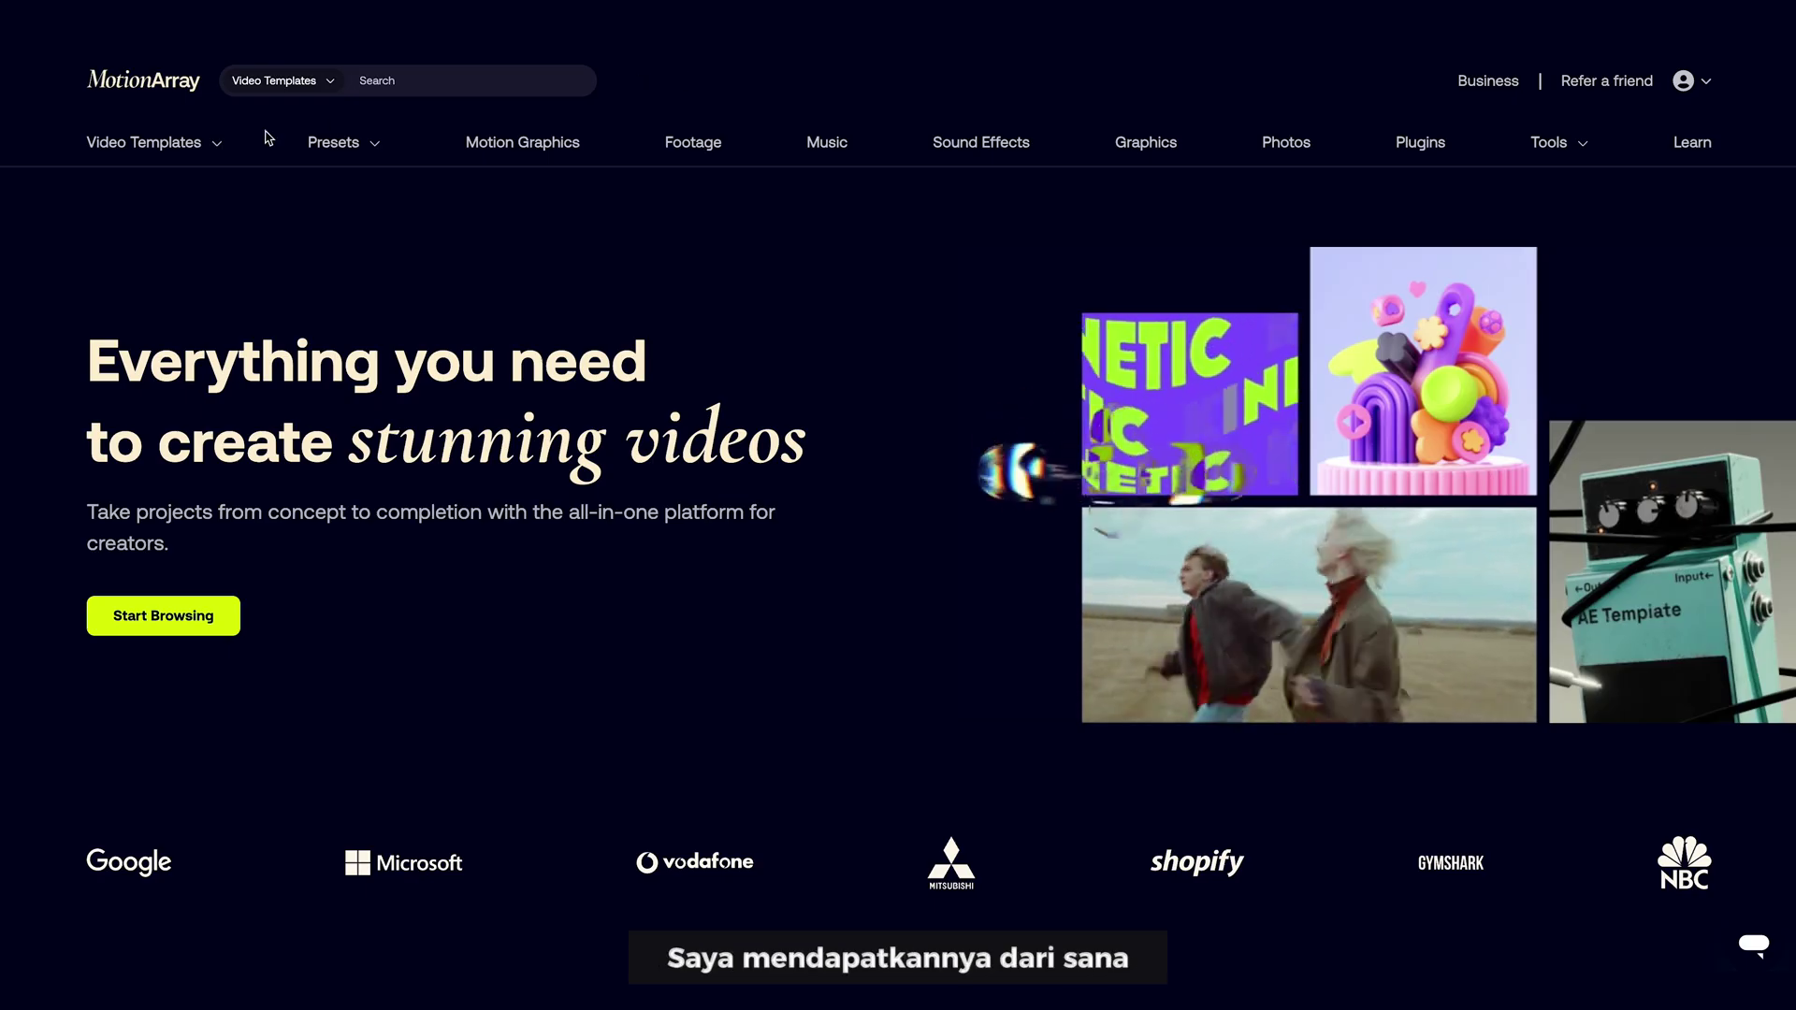
# - Search Video Templates > Adobe After Effects for '3d title' and scroll the results
pyautogui.moveTo(228, 160)
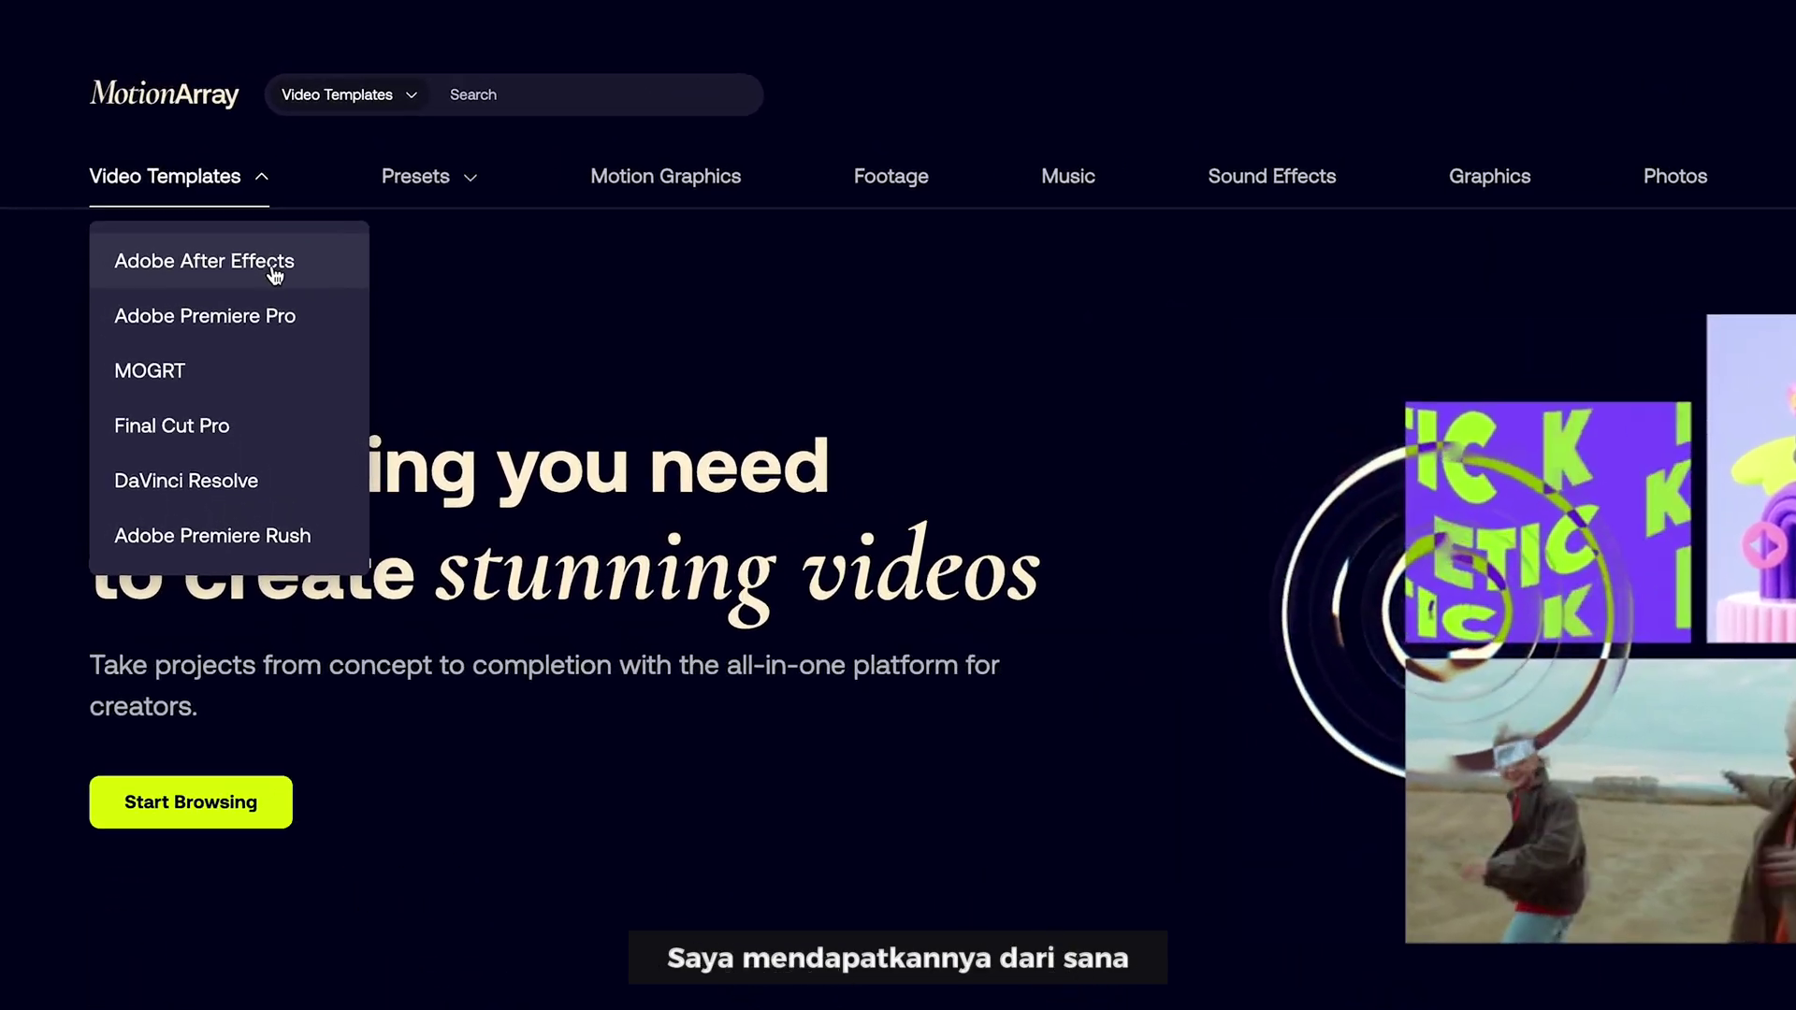
pyautogui.click(299, 311)
pyautogui.click(645, 417)
pyautogui.write('3d tit')
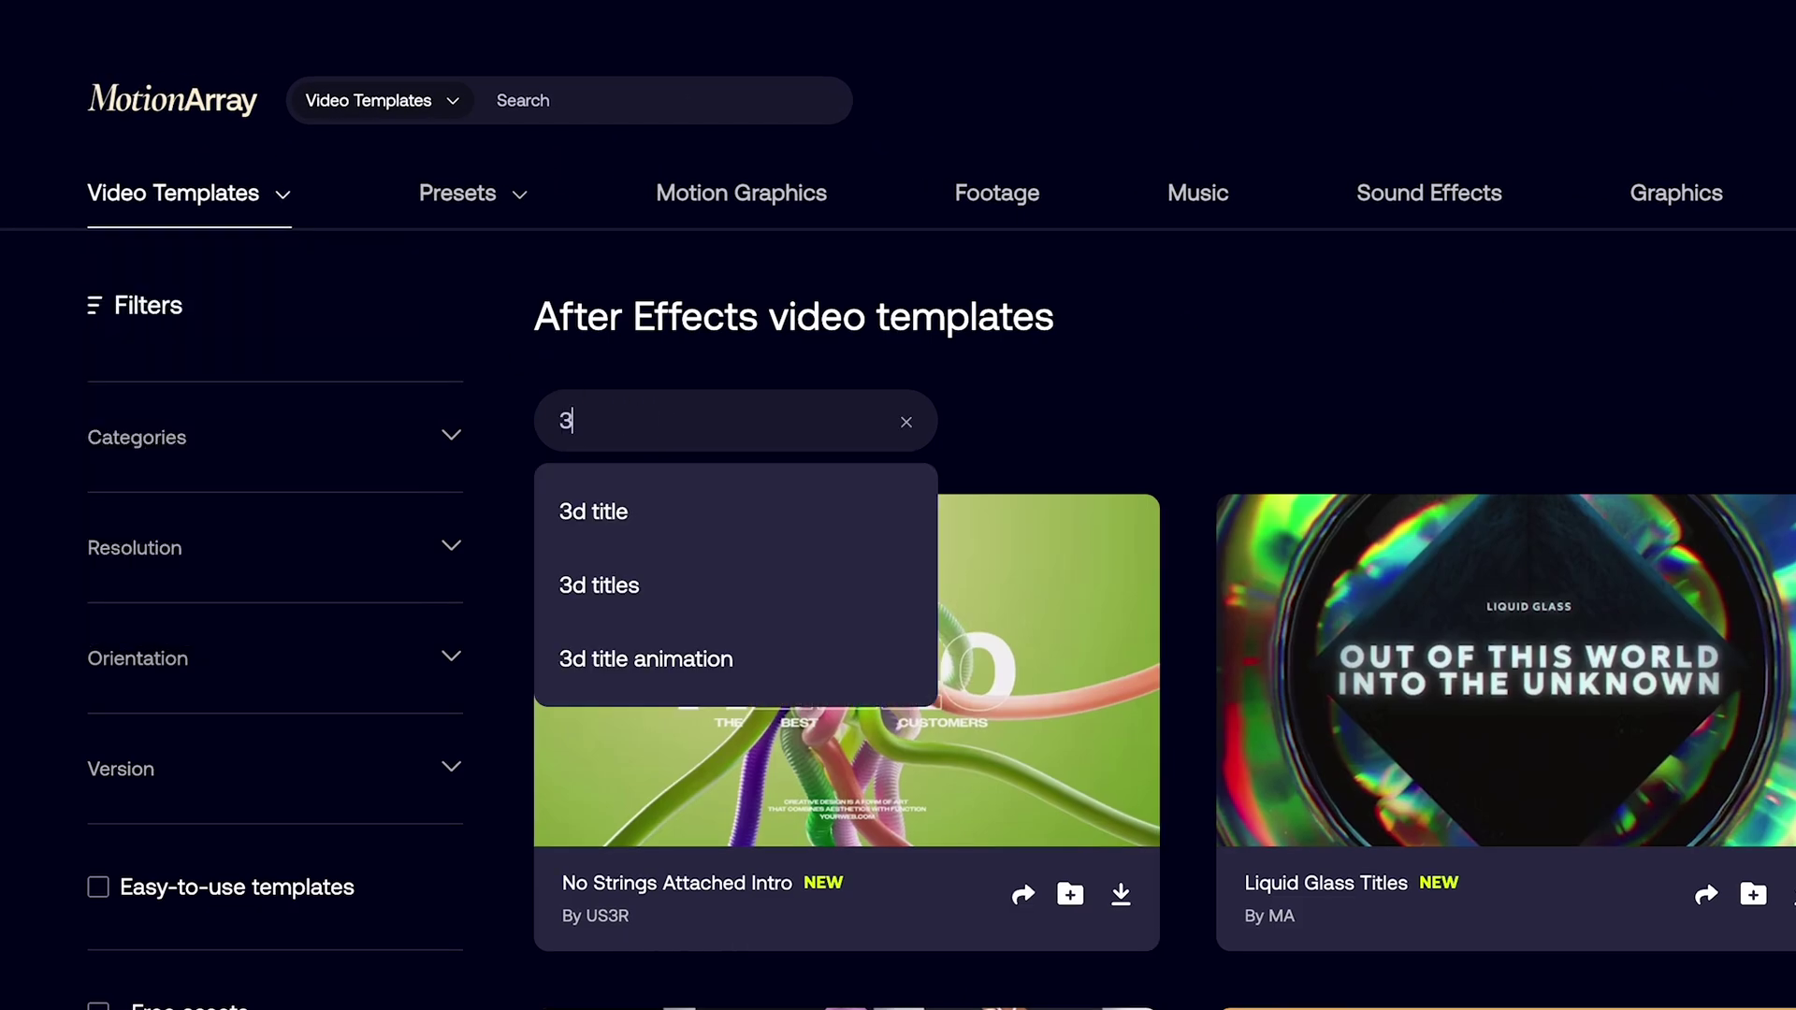
pyautogui.write('le')
pyautogui.press('Return')
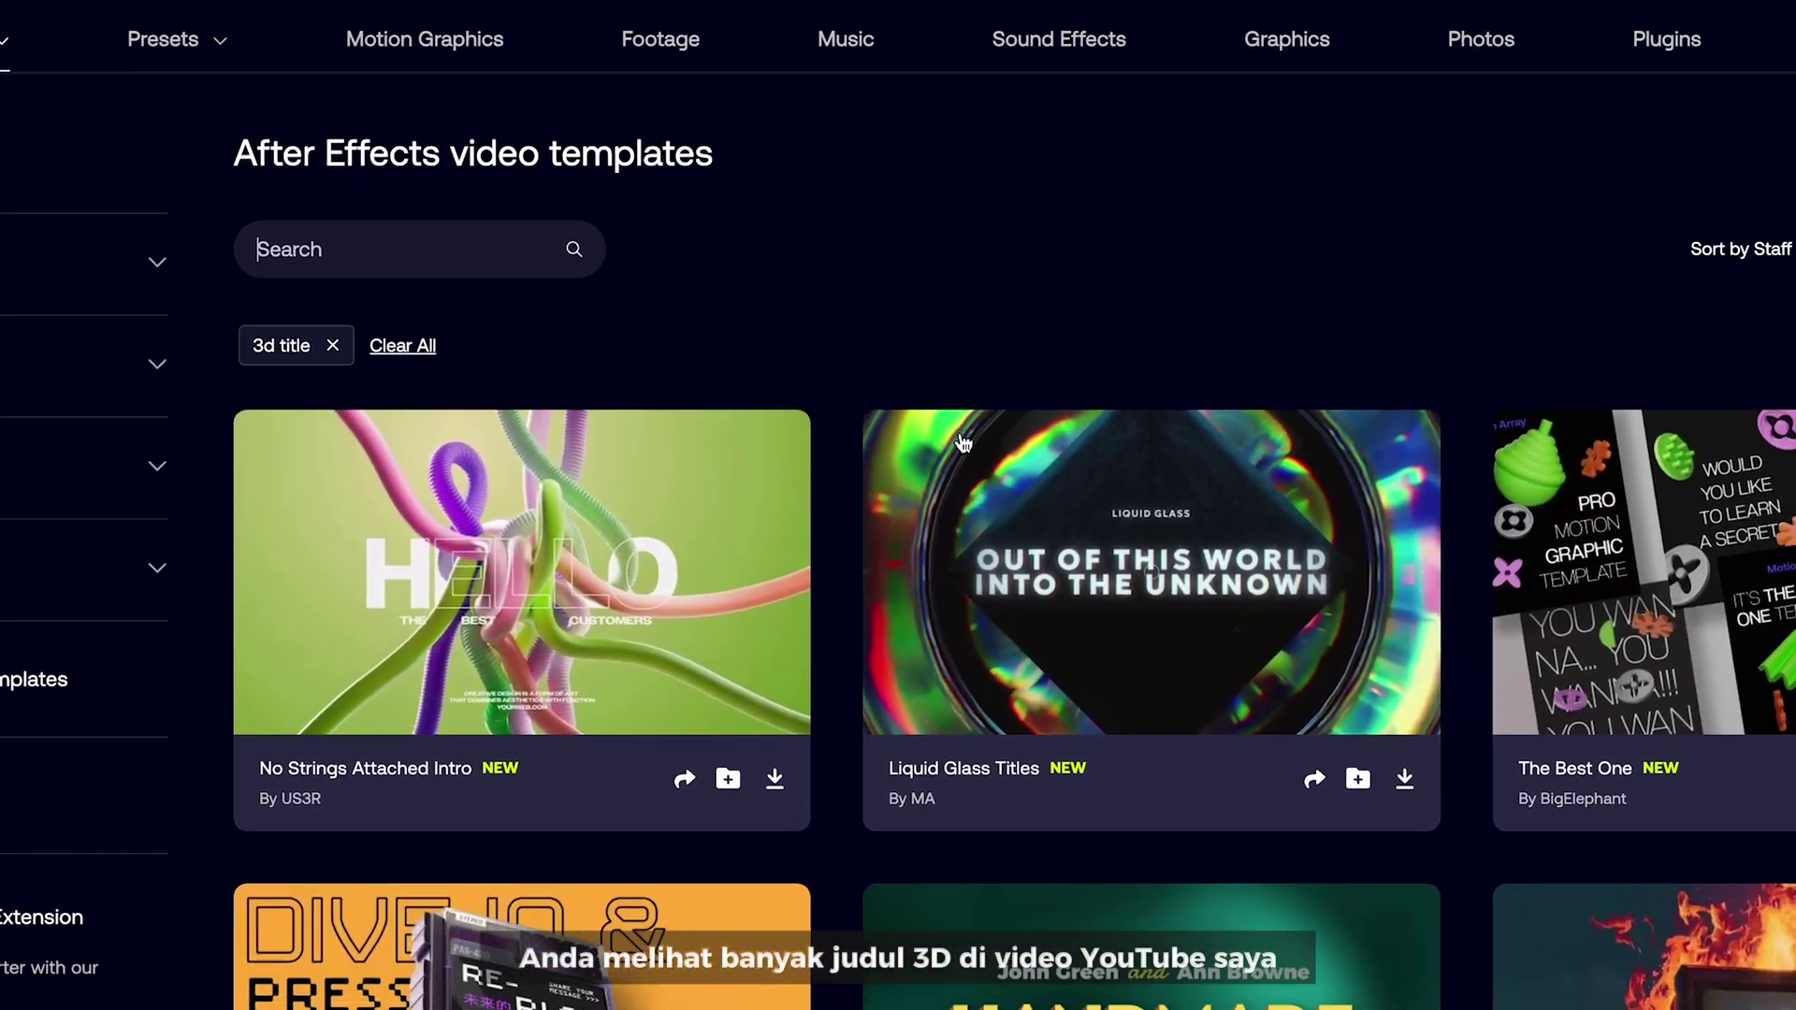
pyautogui.scroll(-20, 751, 332)
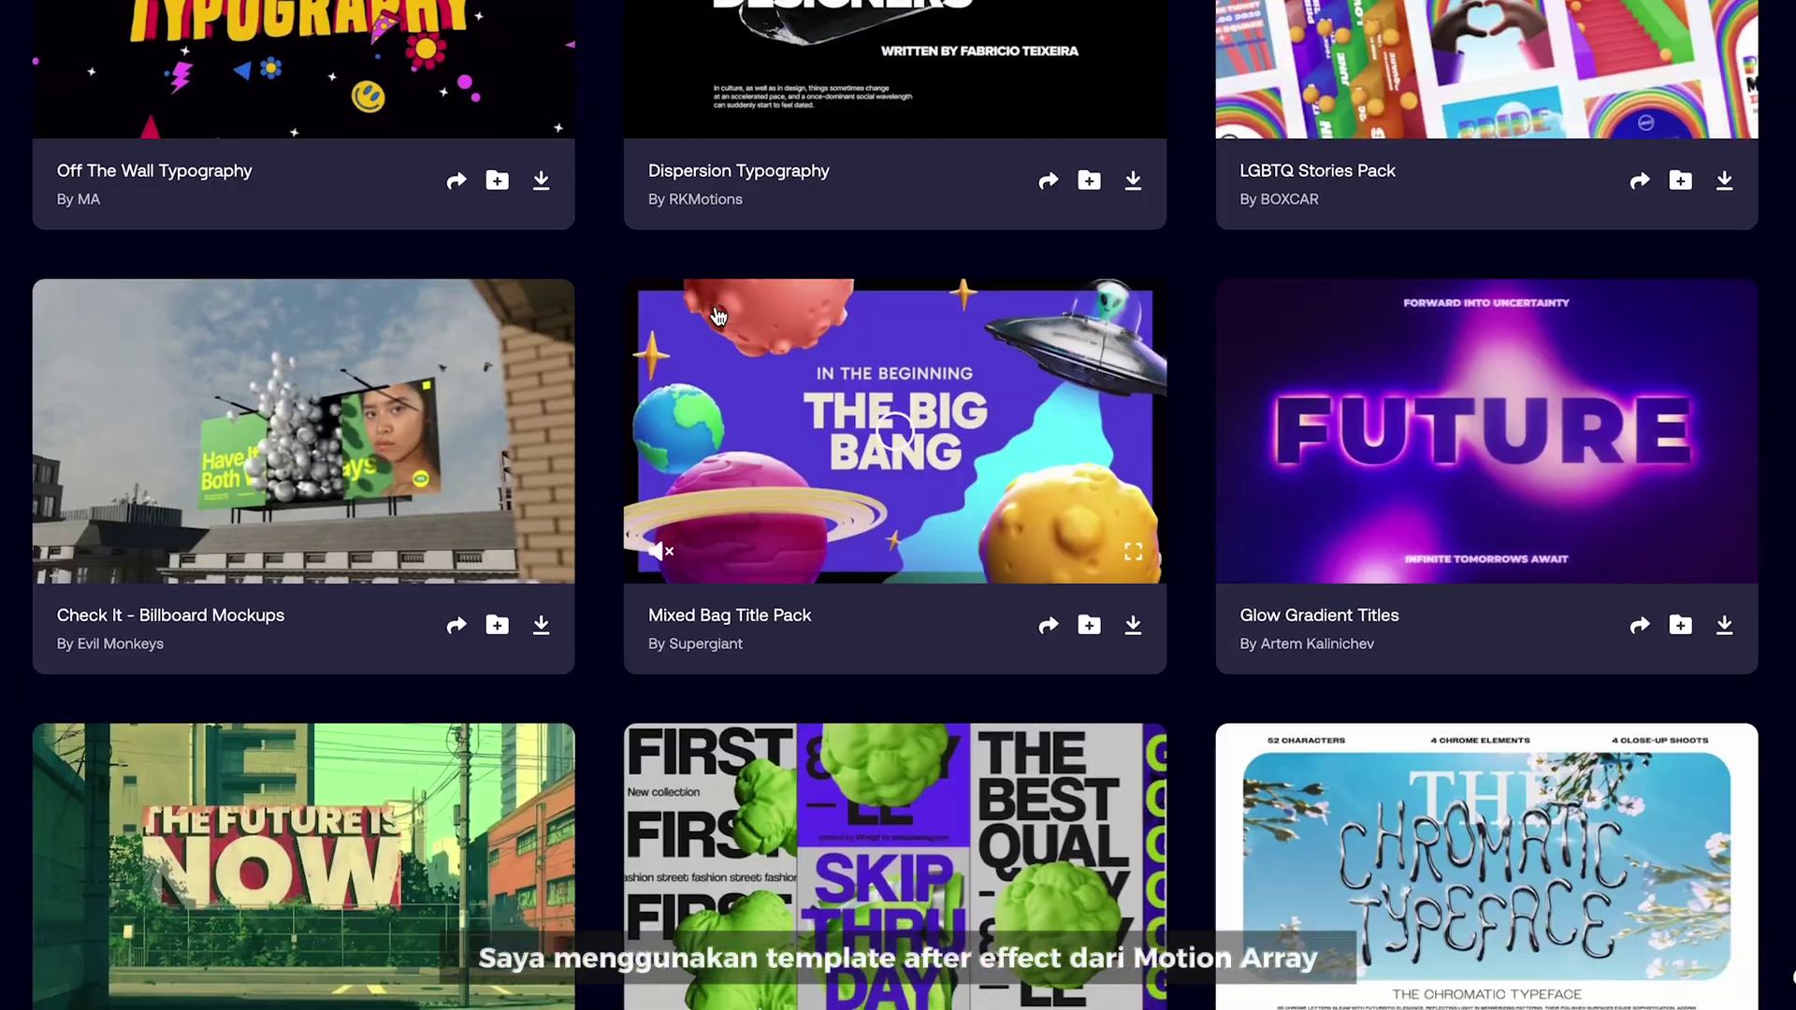
pyautogui.scroll(-20, 718, 316)
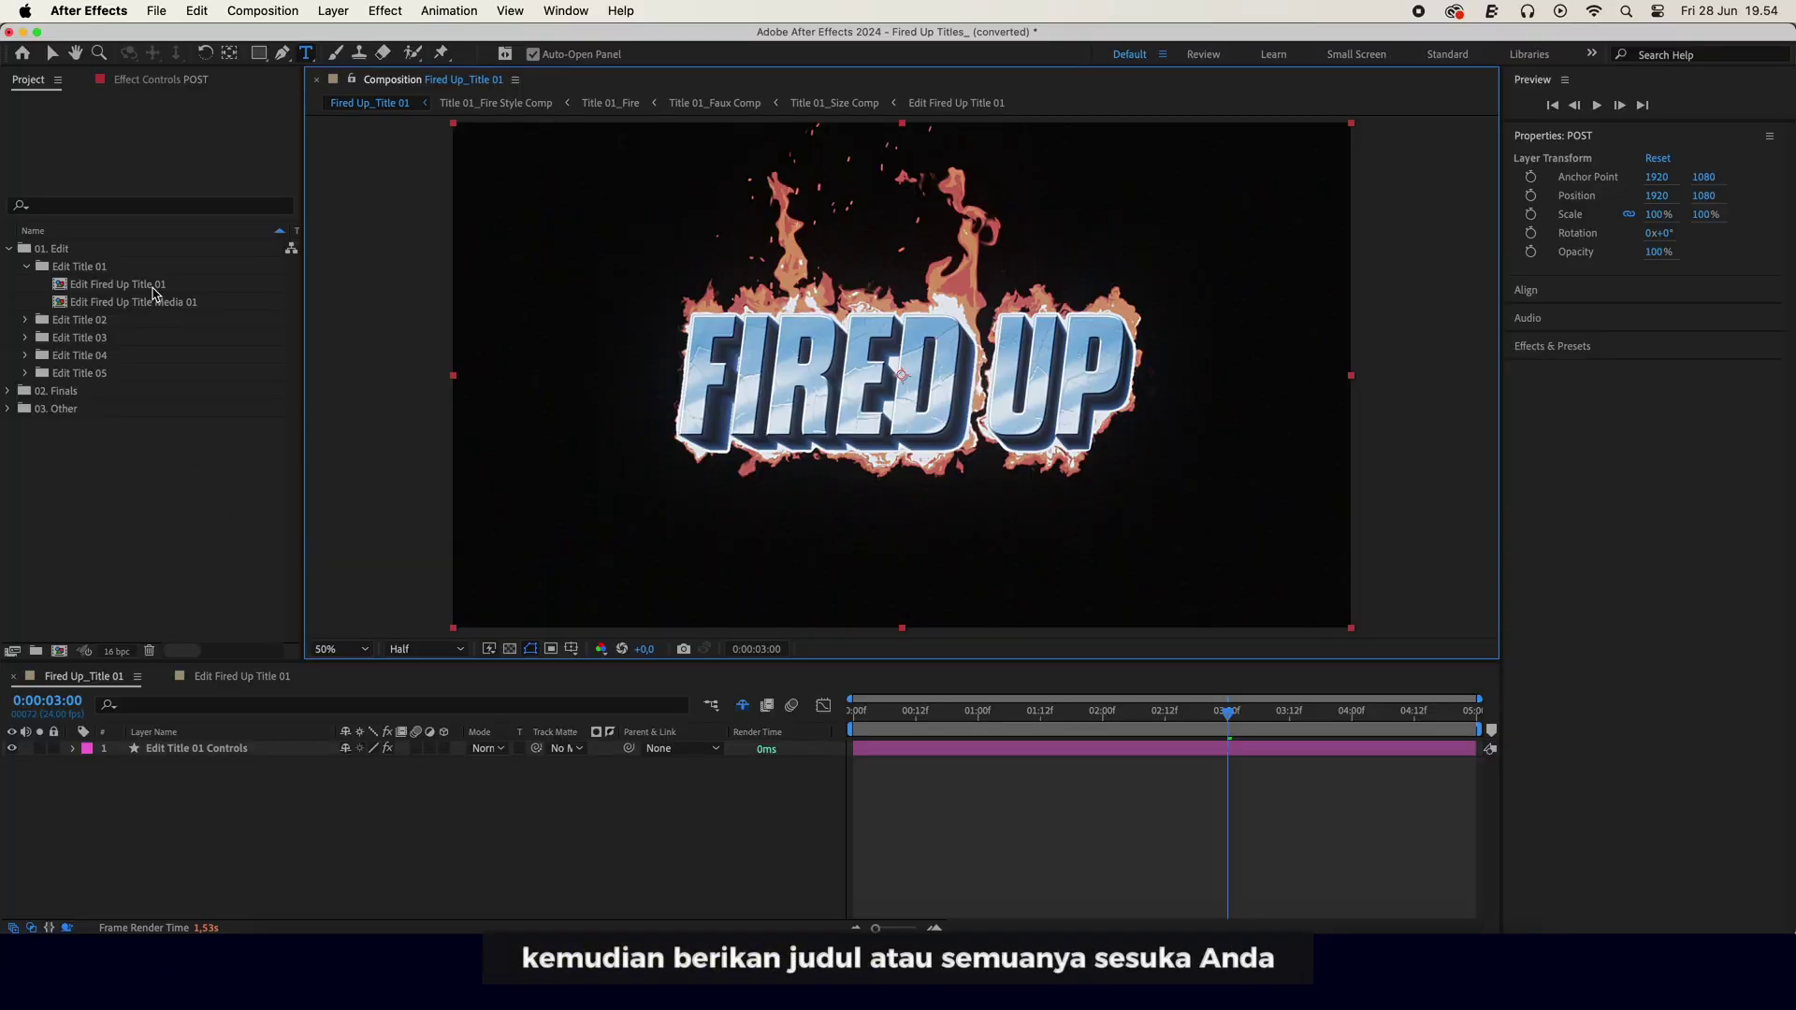
# - Retype the FIRED UP text in Edit Fired Up Title 01 with a custom name, then return to Fired Up_Title 01
pyautogui.doubleClick(155, 286)
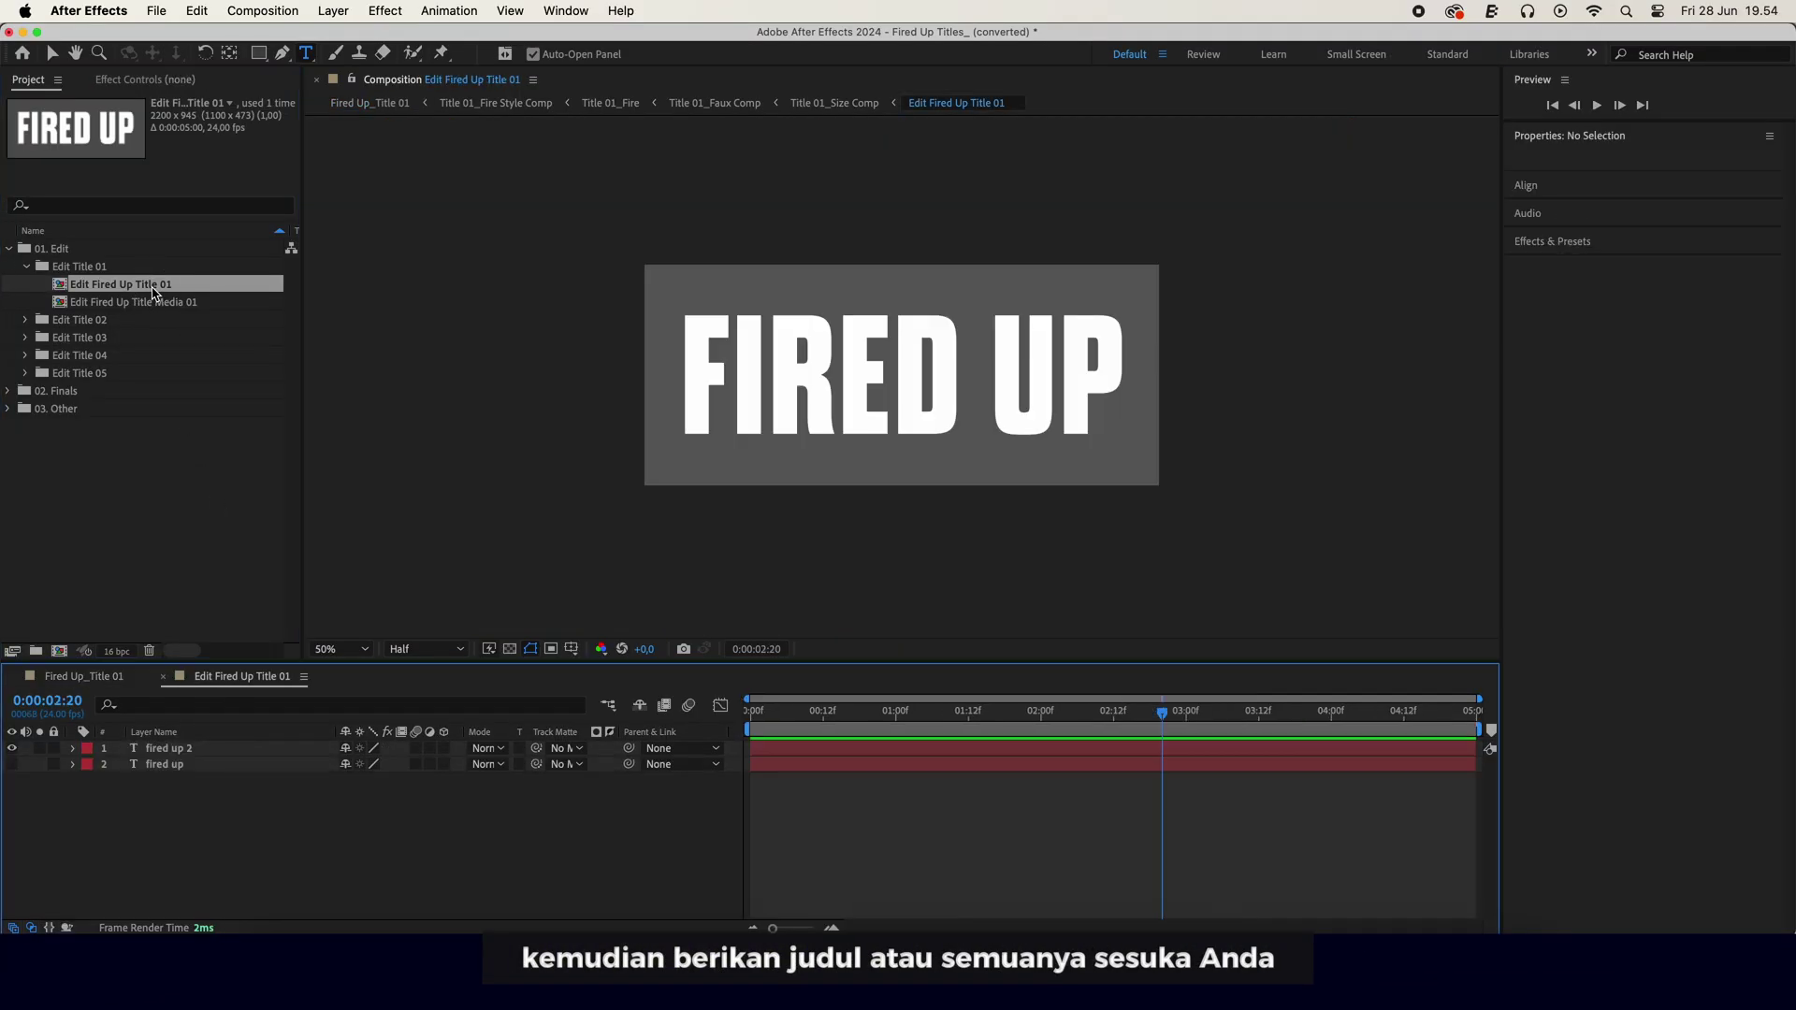
pyautogui.tripleClick(748, 367)
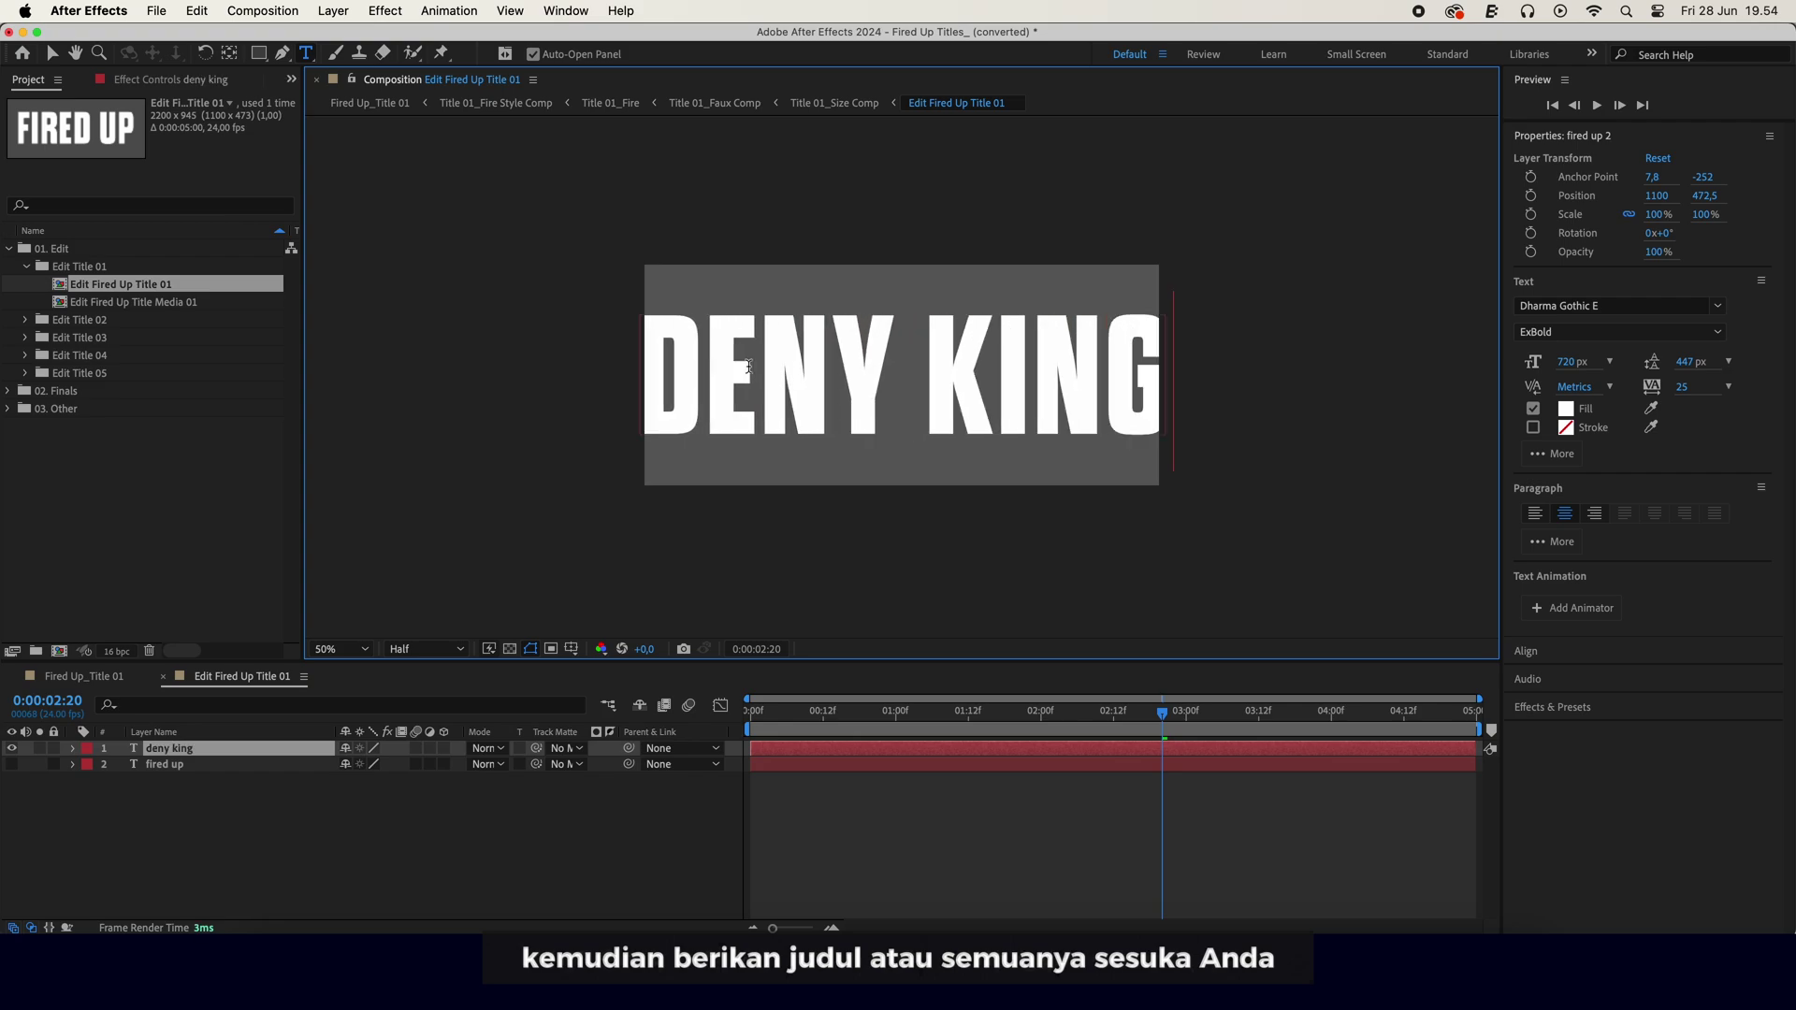
pyautogui.click(72, 748)
pyautogui.click(112, 676)
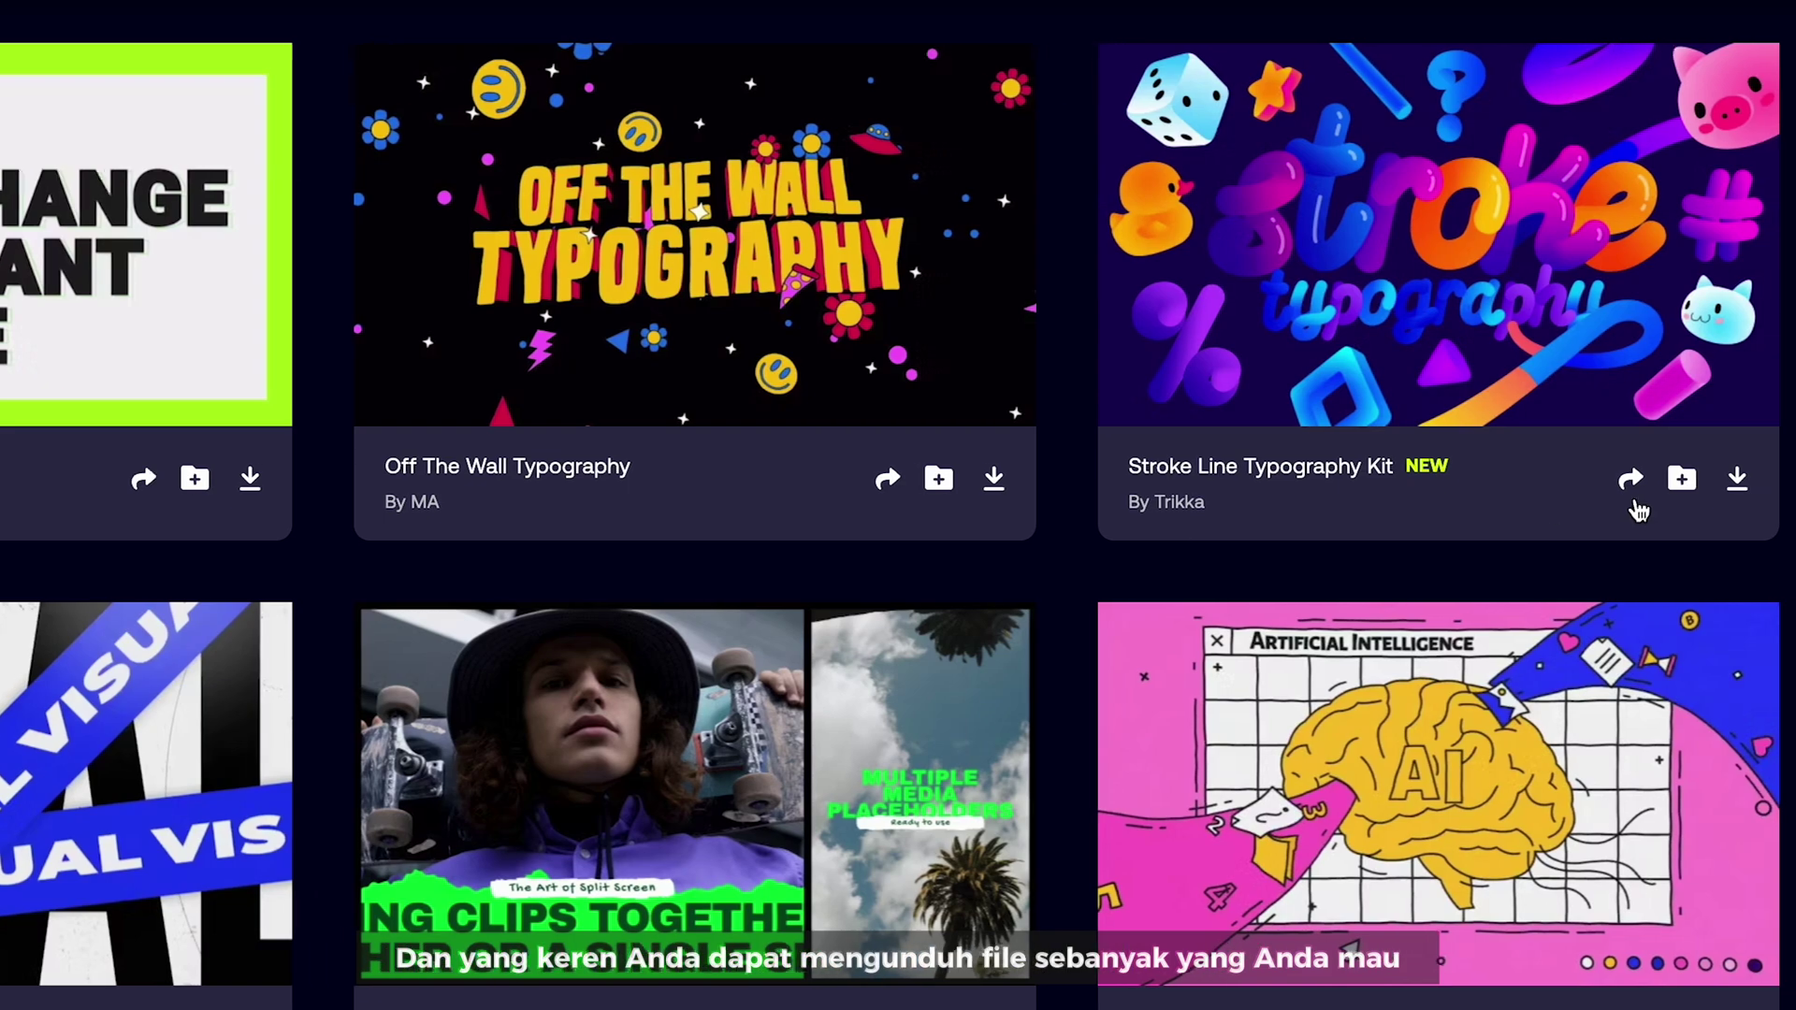
# - Hit the download arrow on a typography template card in the After Effects results
pyautogui.click(1719, 479)
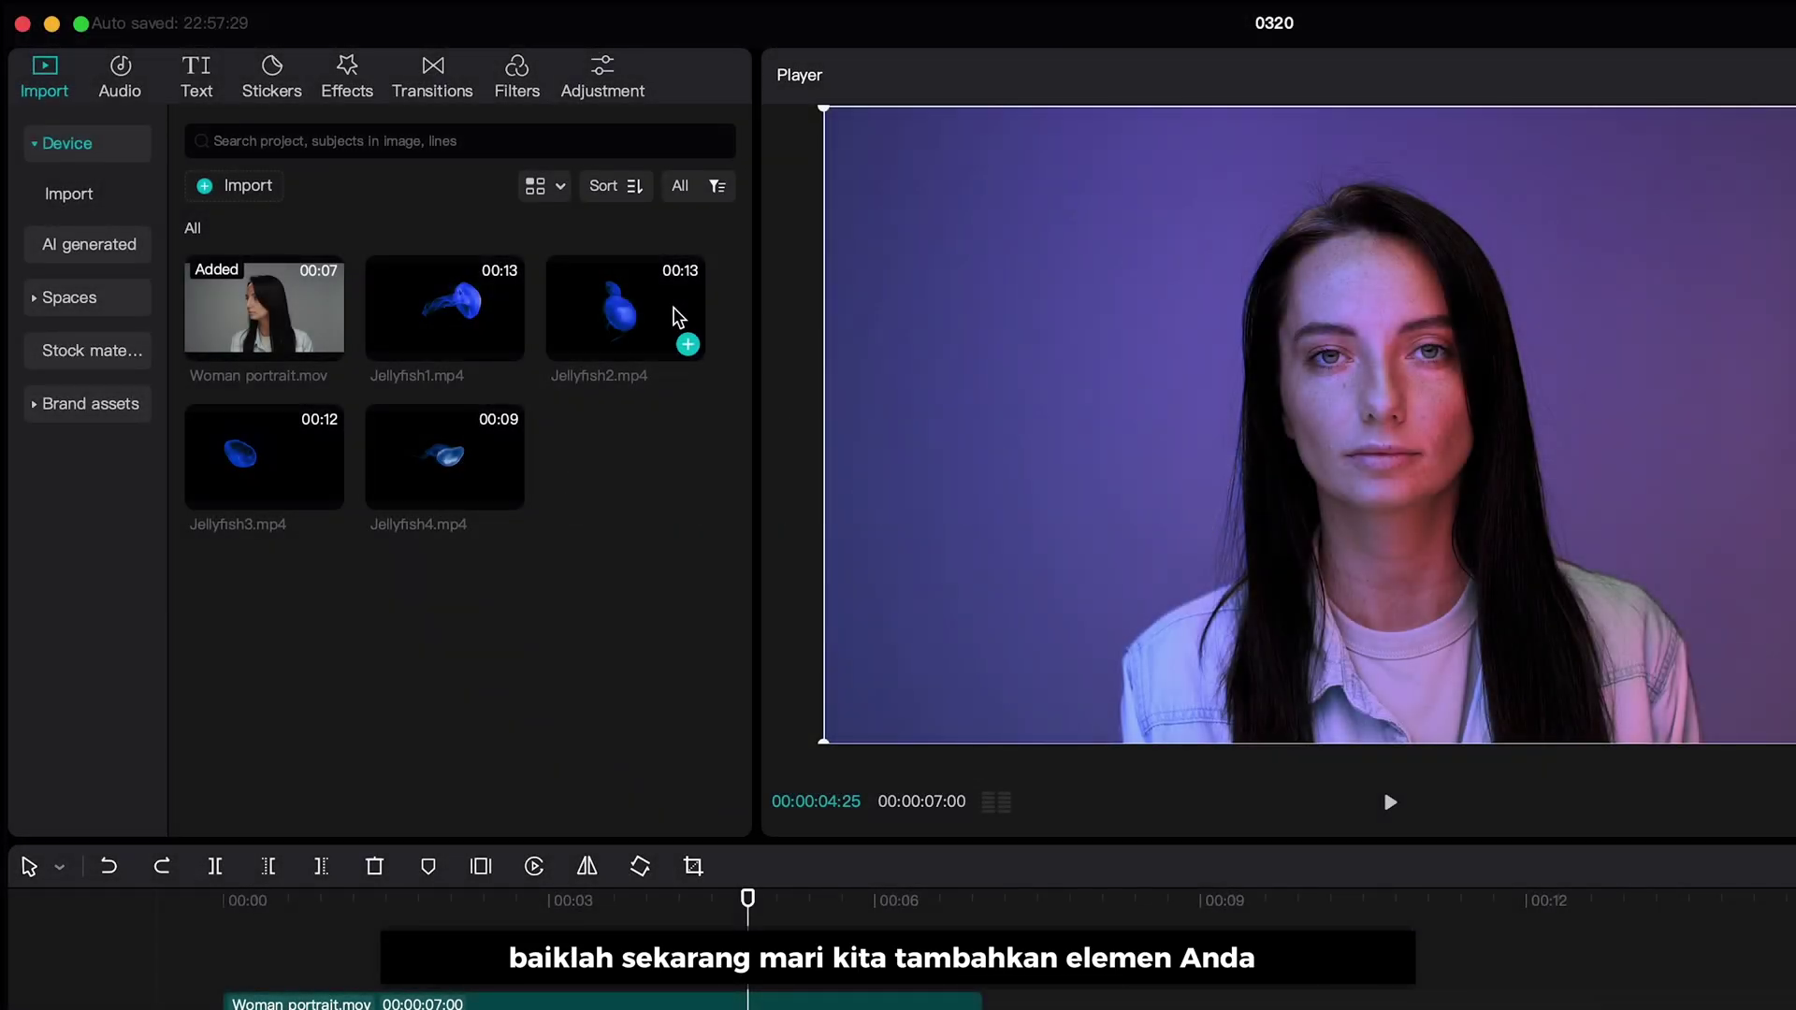
# - Add Jellyfish2.mp4 as a top track, trim it to 7:00, set Screen blend, and shrink it beside her head
pyautogui.moveTo(679, 318); pyautogui.dragTo(225, 952)
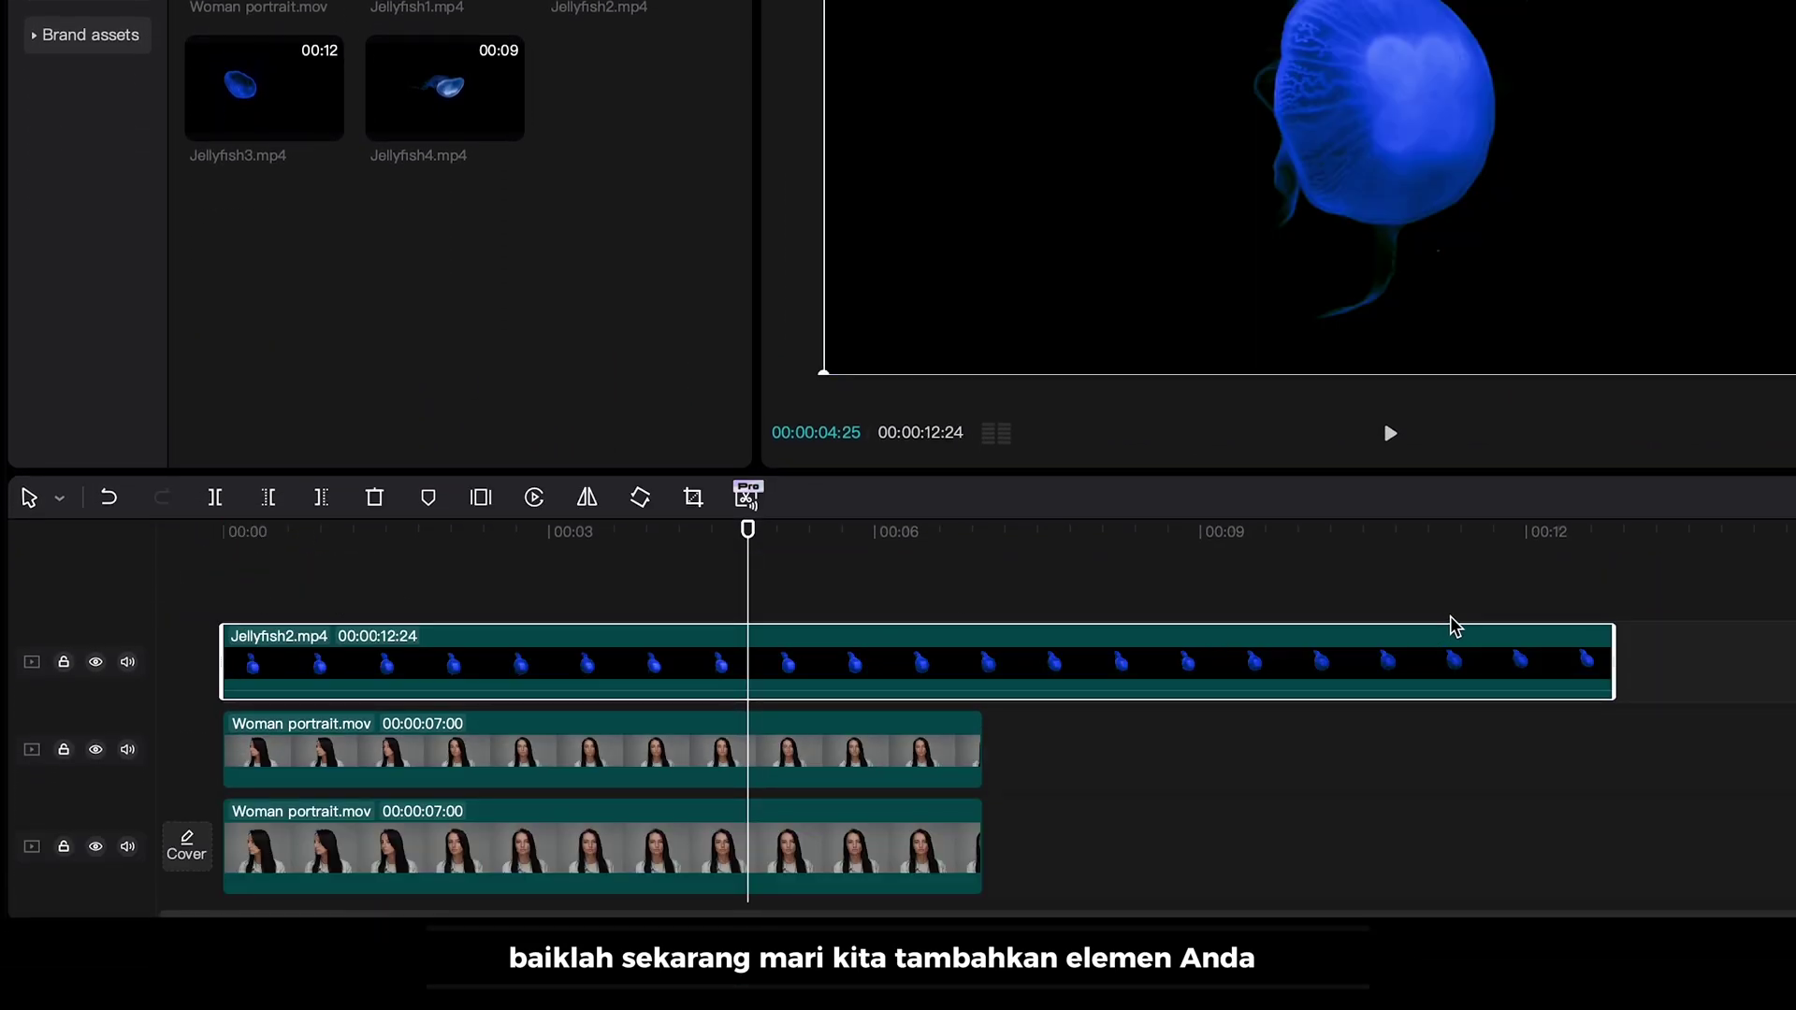
pyautogui.moveTo(1609, 655); pyautogui.dragTo(982, 661)
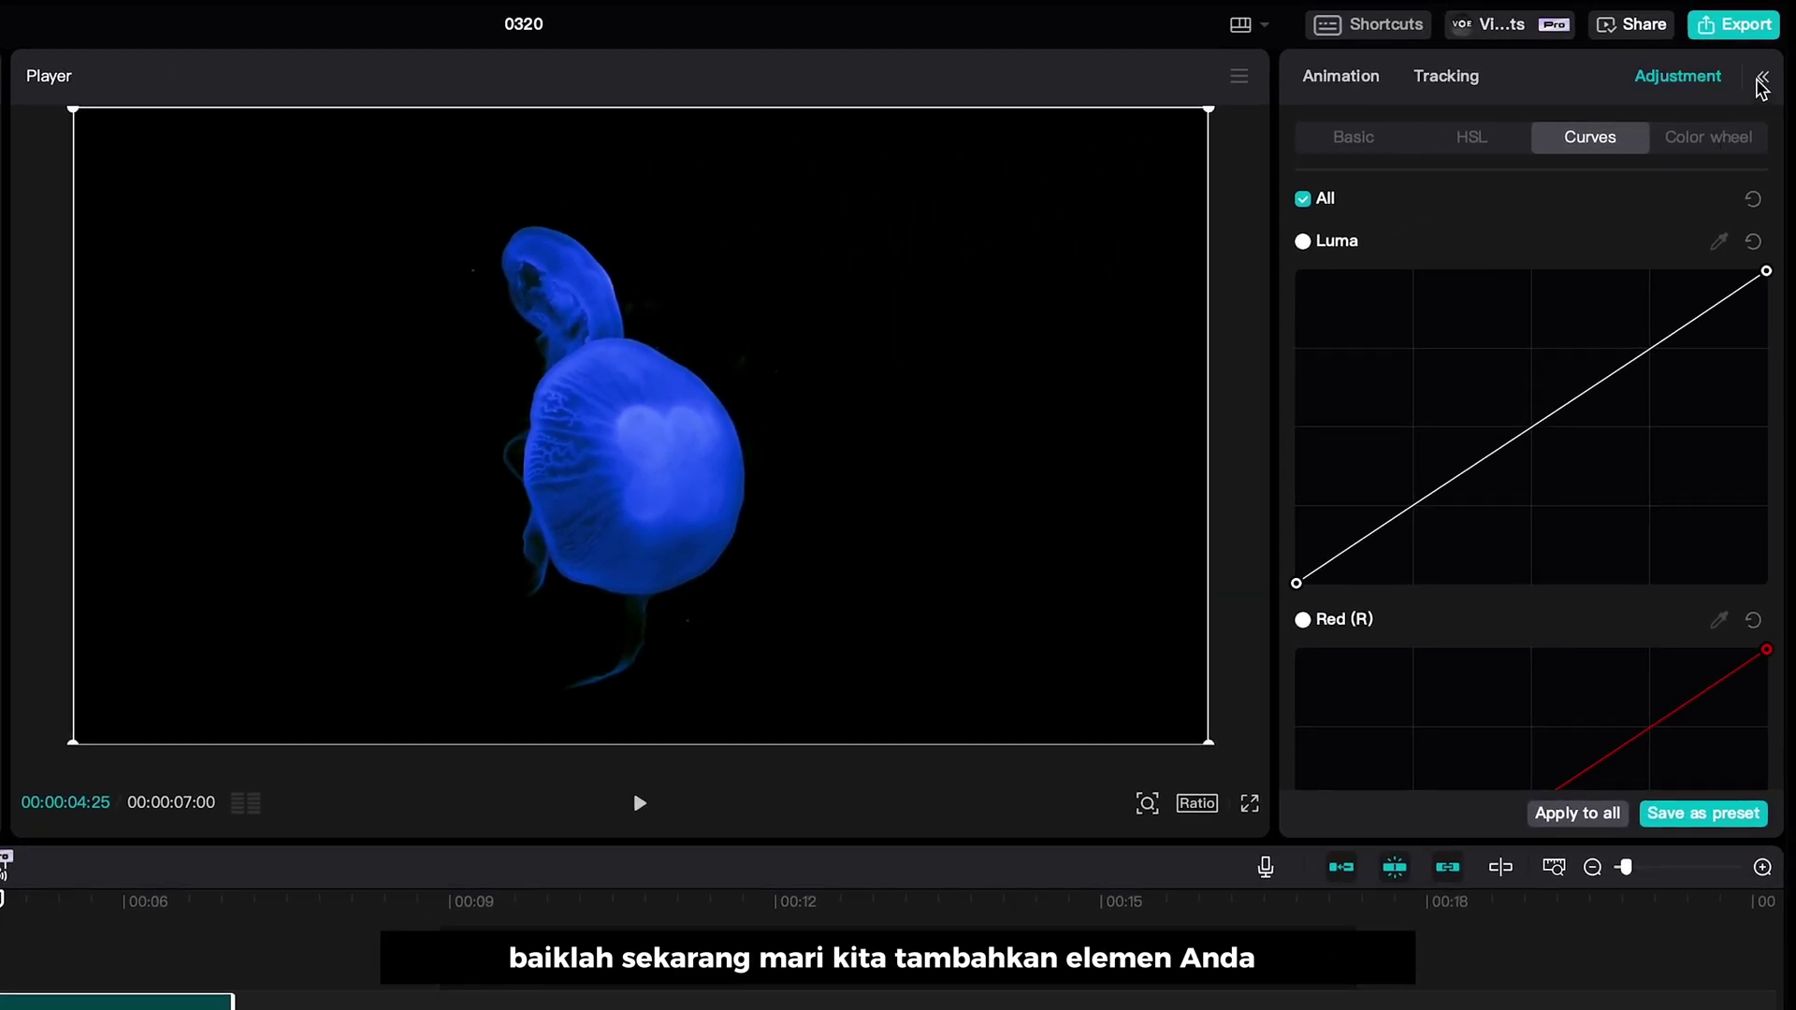
pyautogui.click(1318, 75)
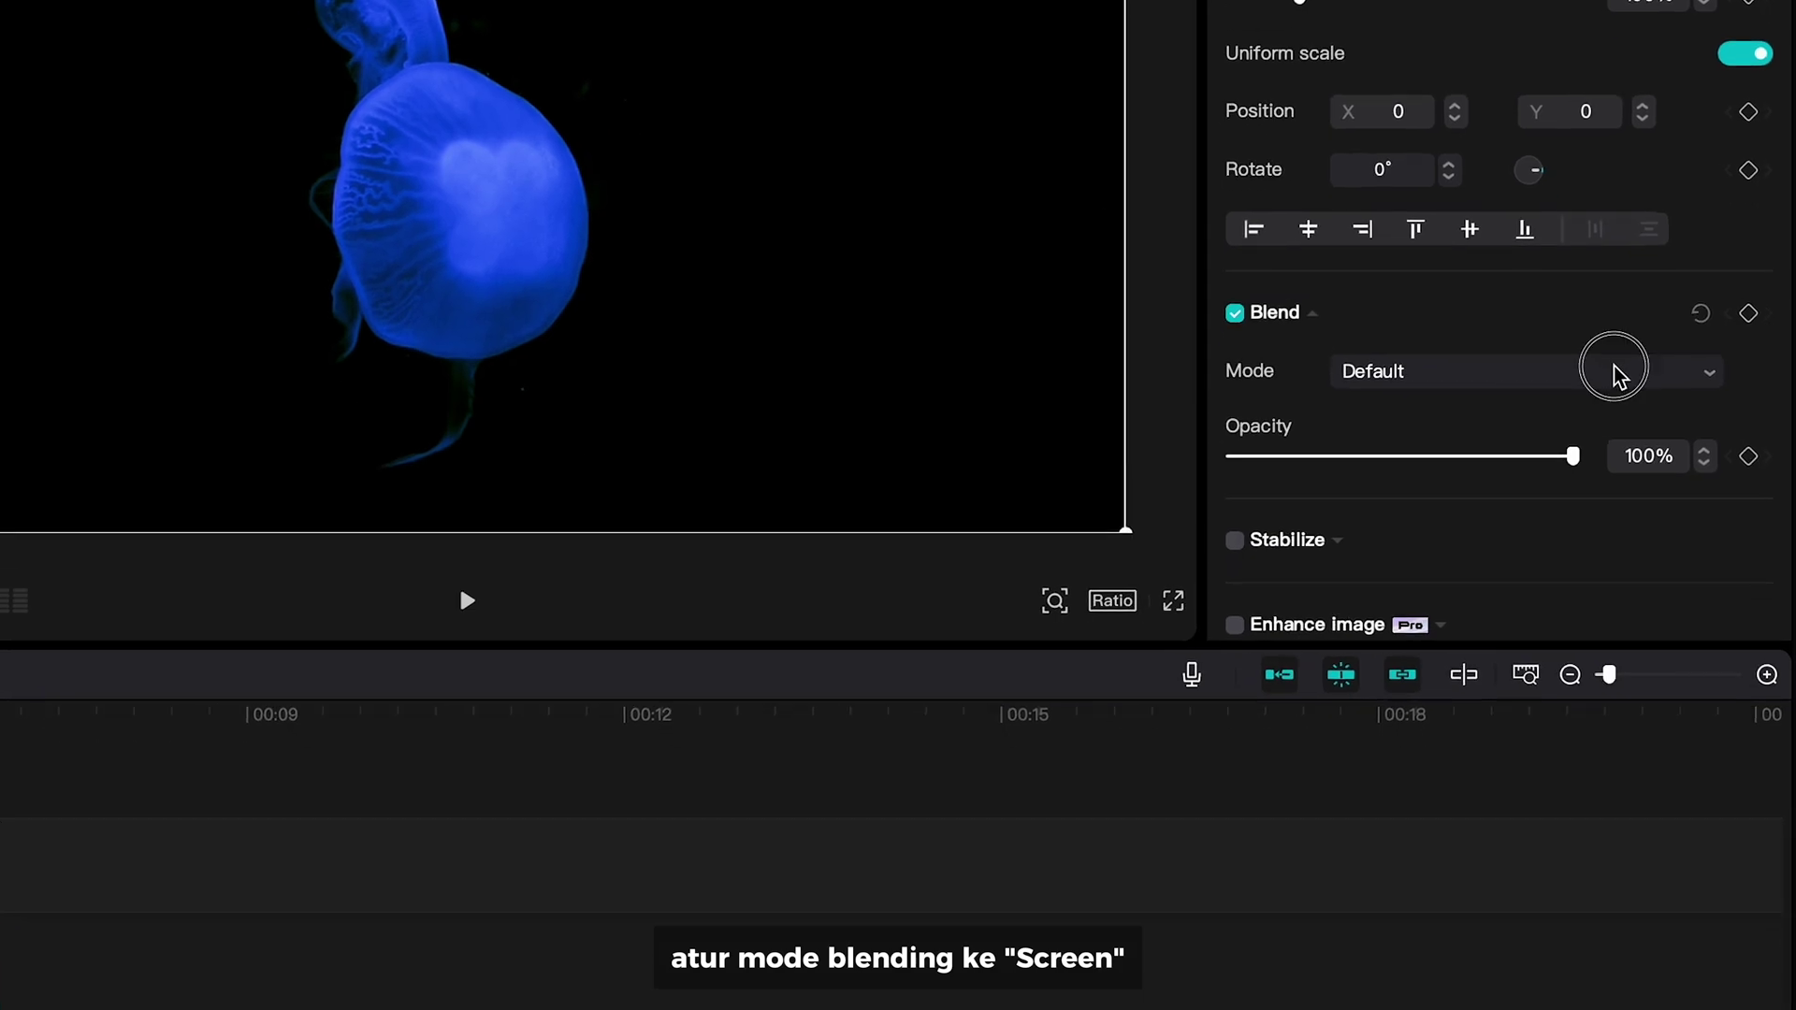
pyautogui.click(1614, 374)
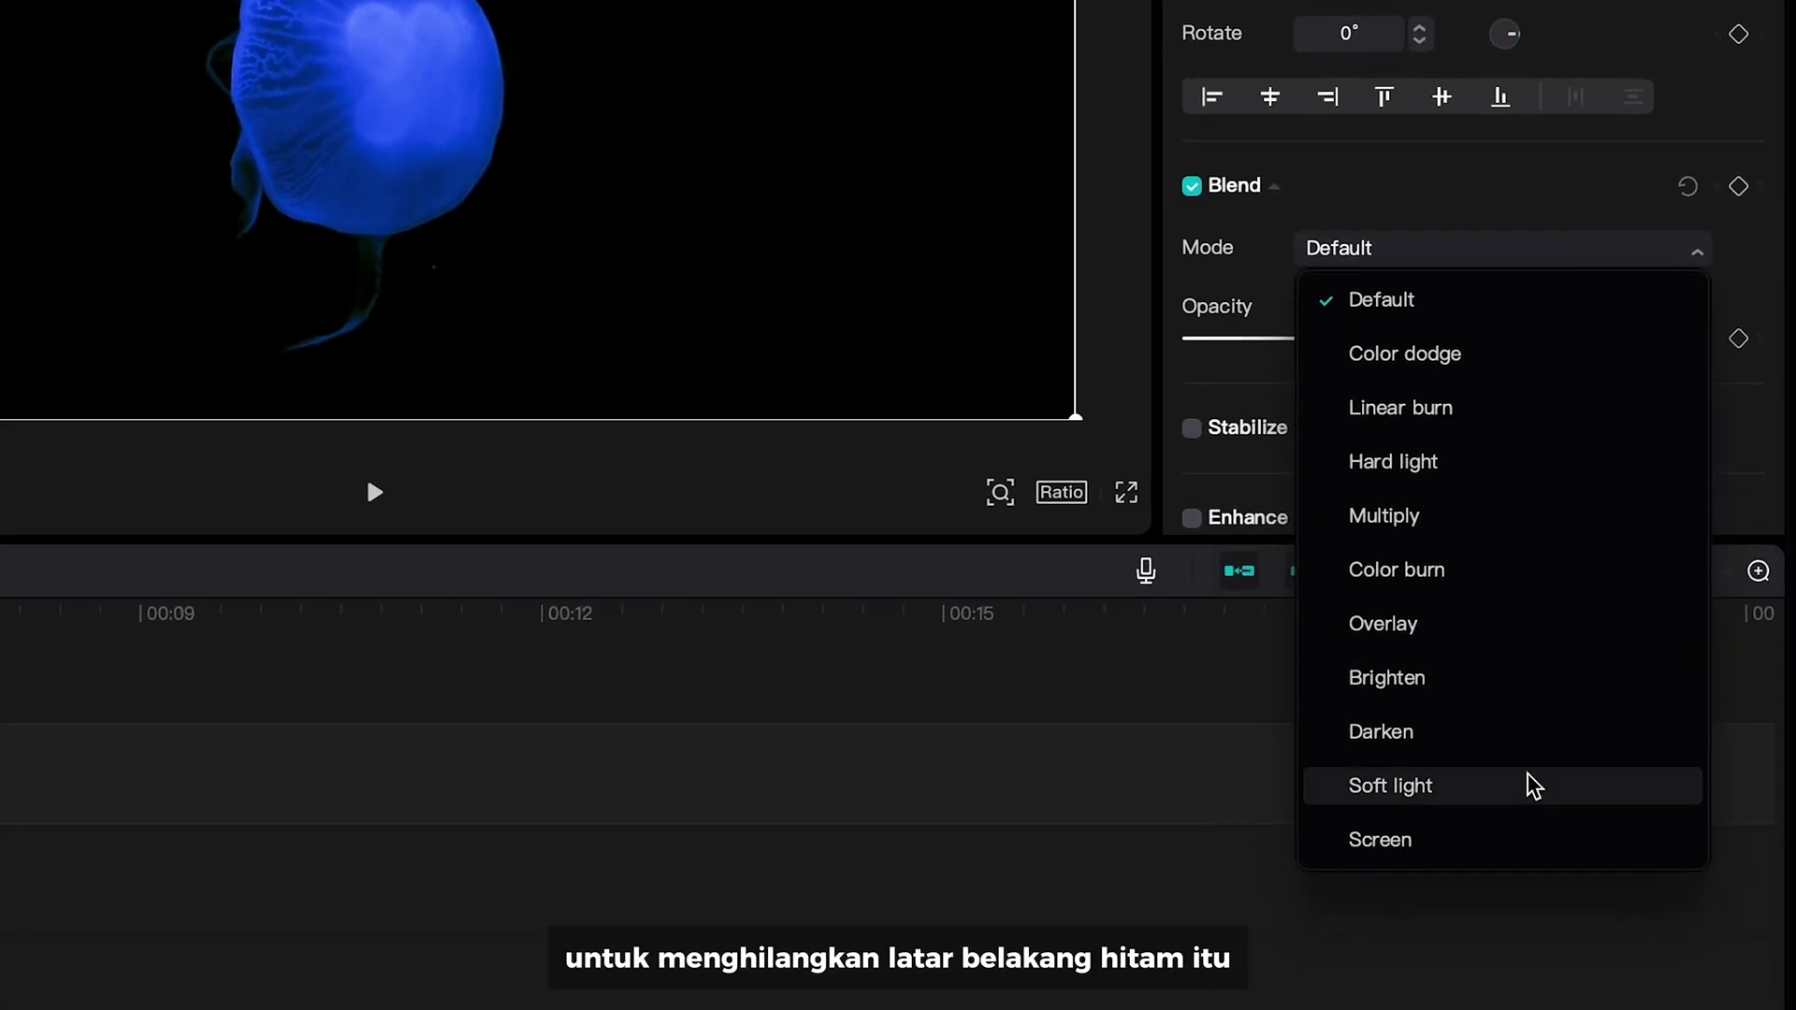
pyautogui.click(1552, 933)
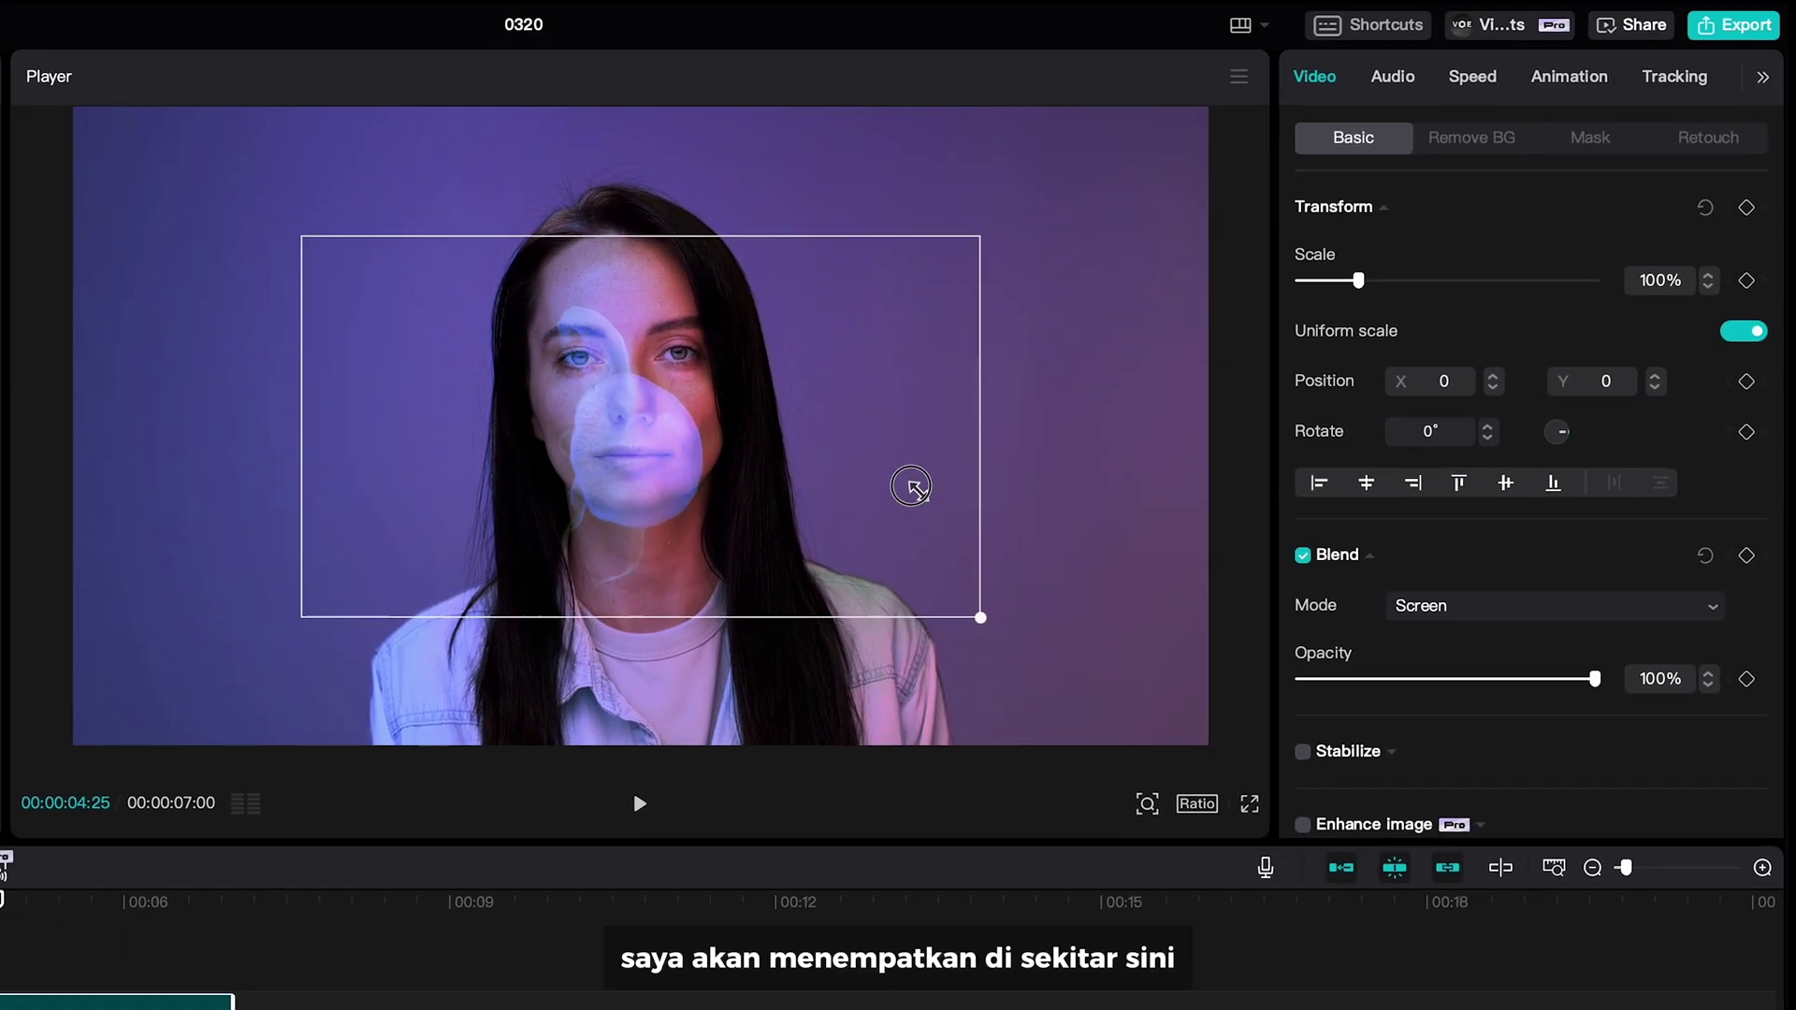
pyautogui.moveTo(912, 486); pyautogui.dragTo(761, 409)
pyautogui.moveTo(828, 492); pyautogui.dragTo(729, 416)
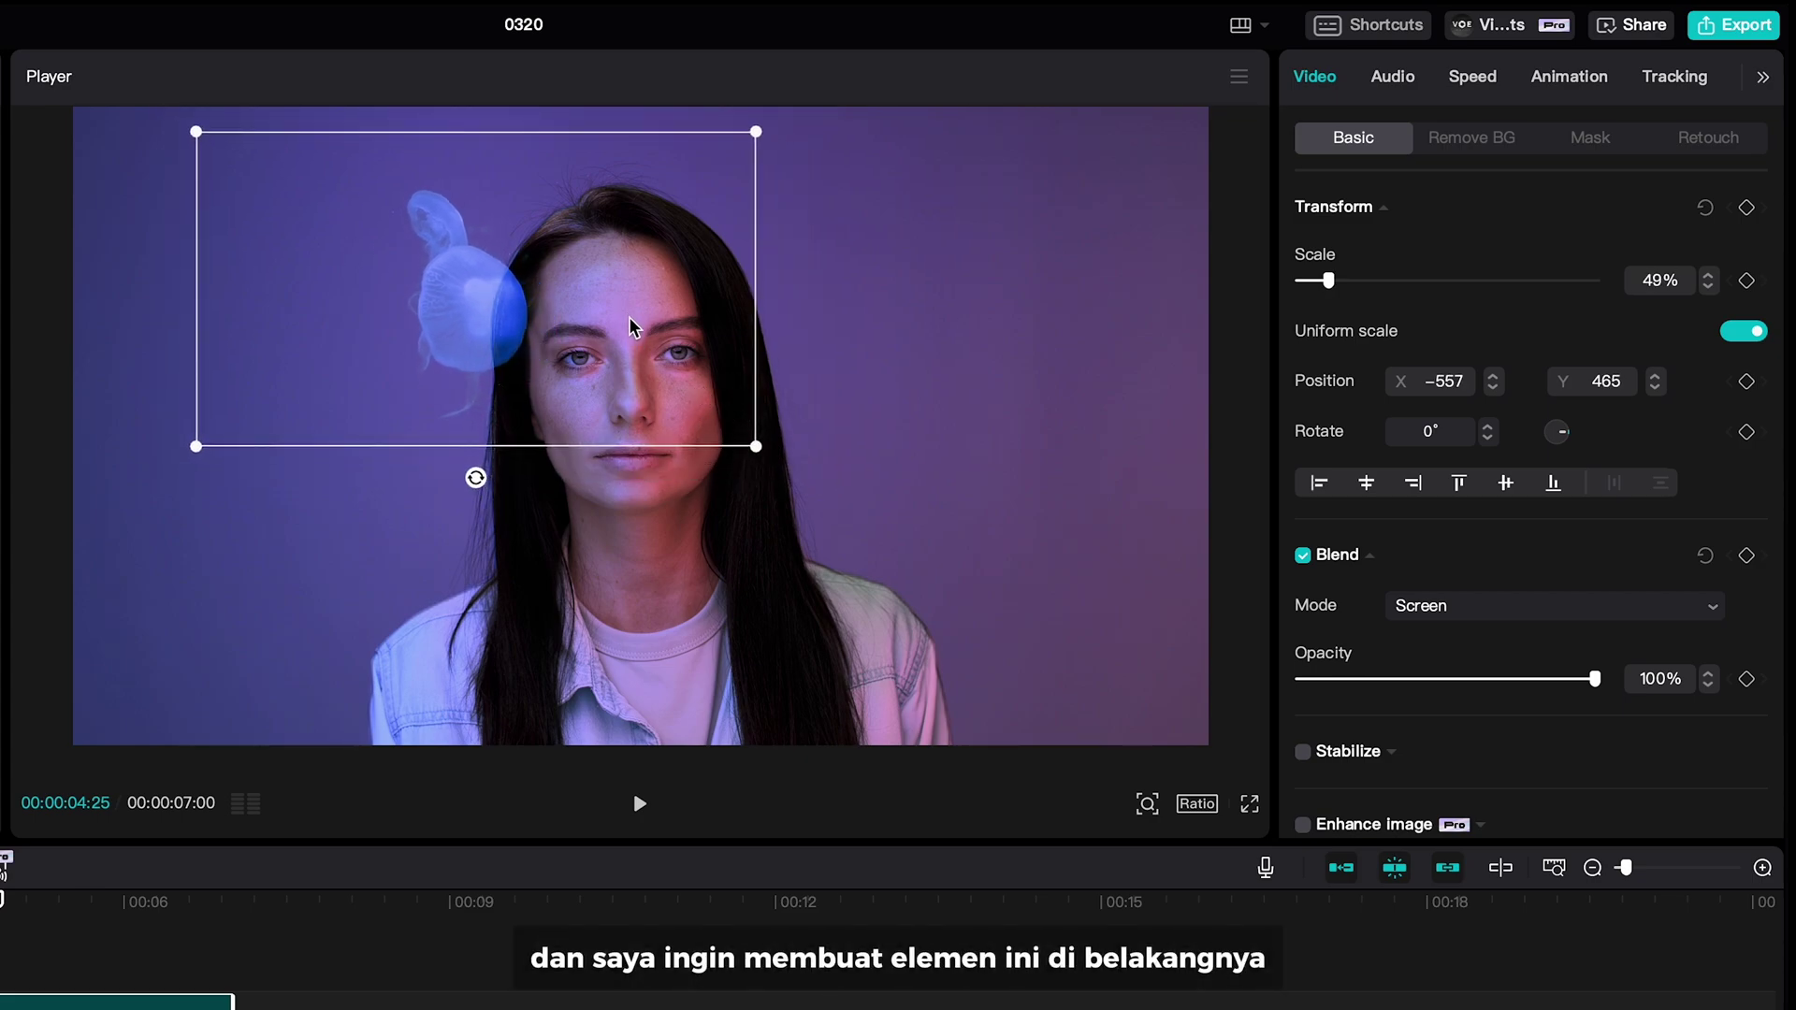
# - Try moving the jellyfish track below the portrait, then undo the move
pyautogui.scroll(-10, 1449, 581)
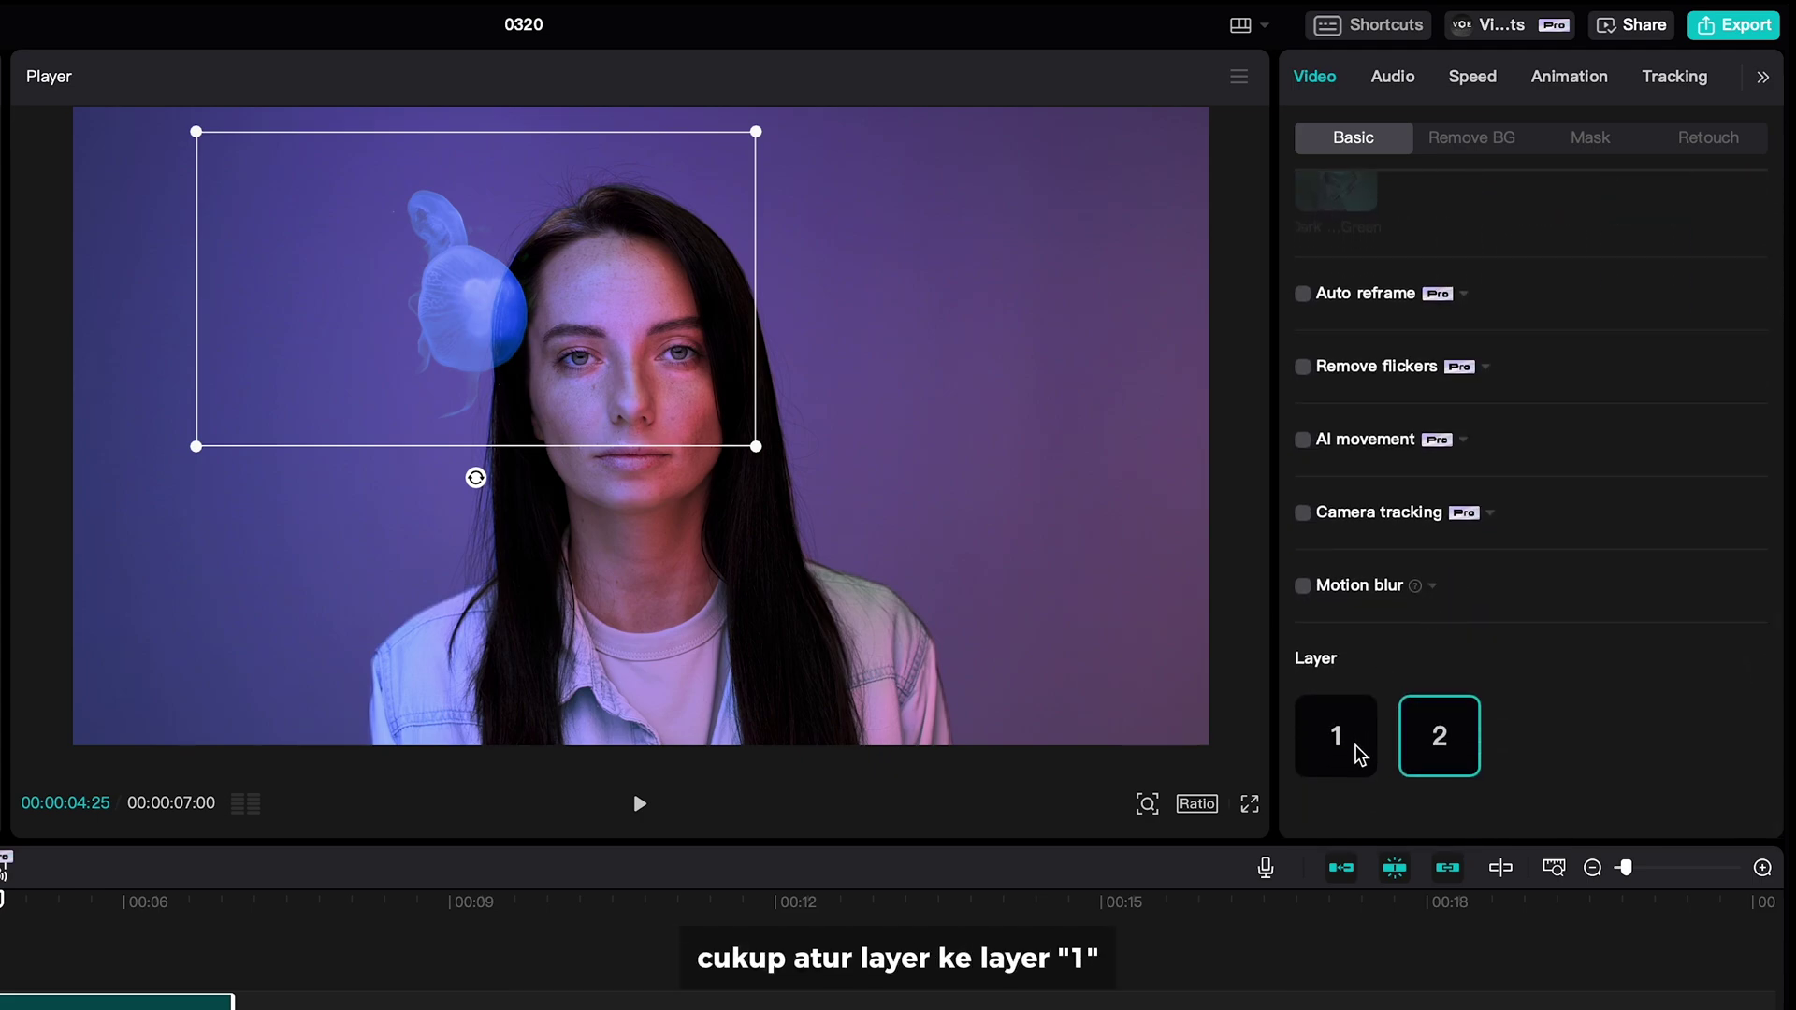
pyautogui.click(1361, 756)
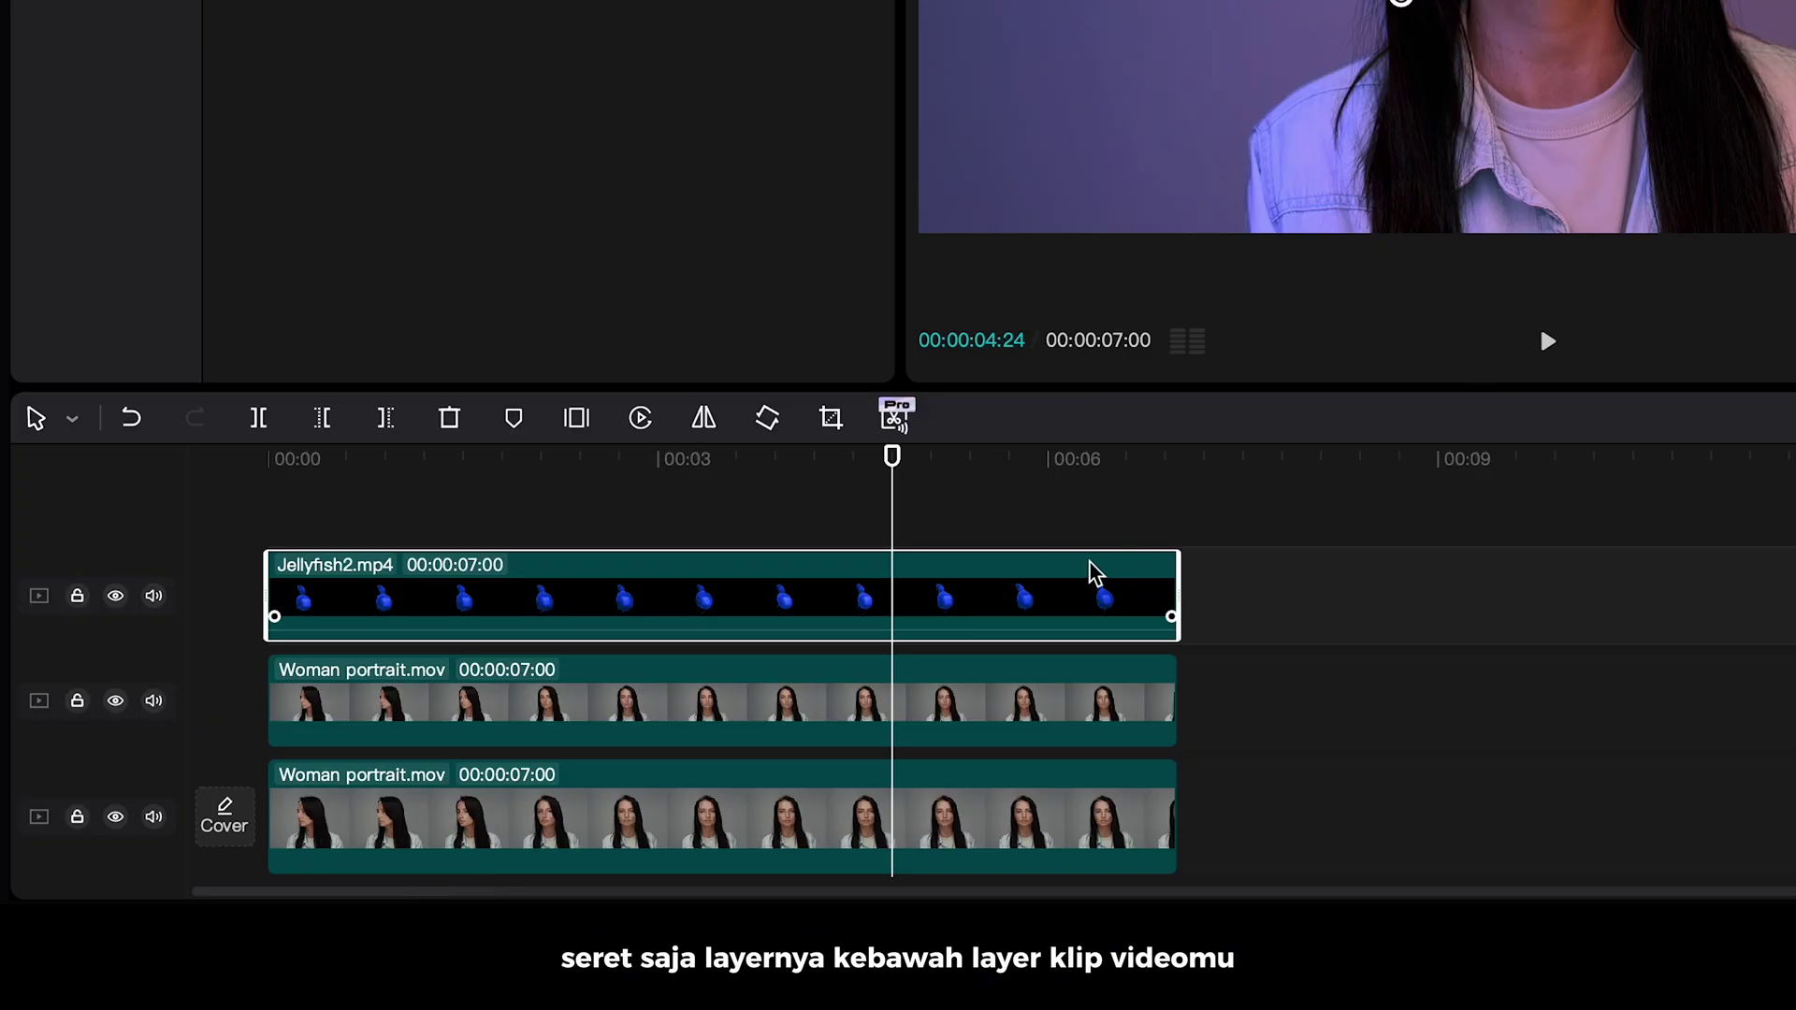
pyautogui.moveTo(1091, 573); pyautogui.dragTo(1042, 759)
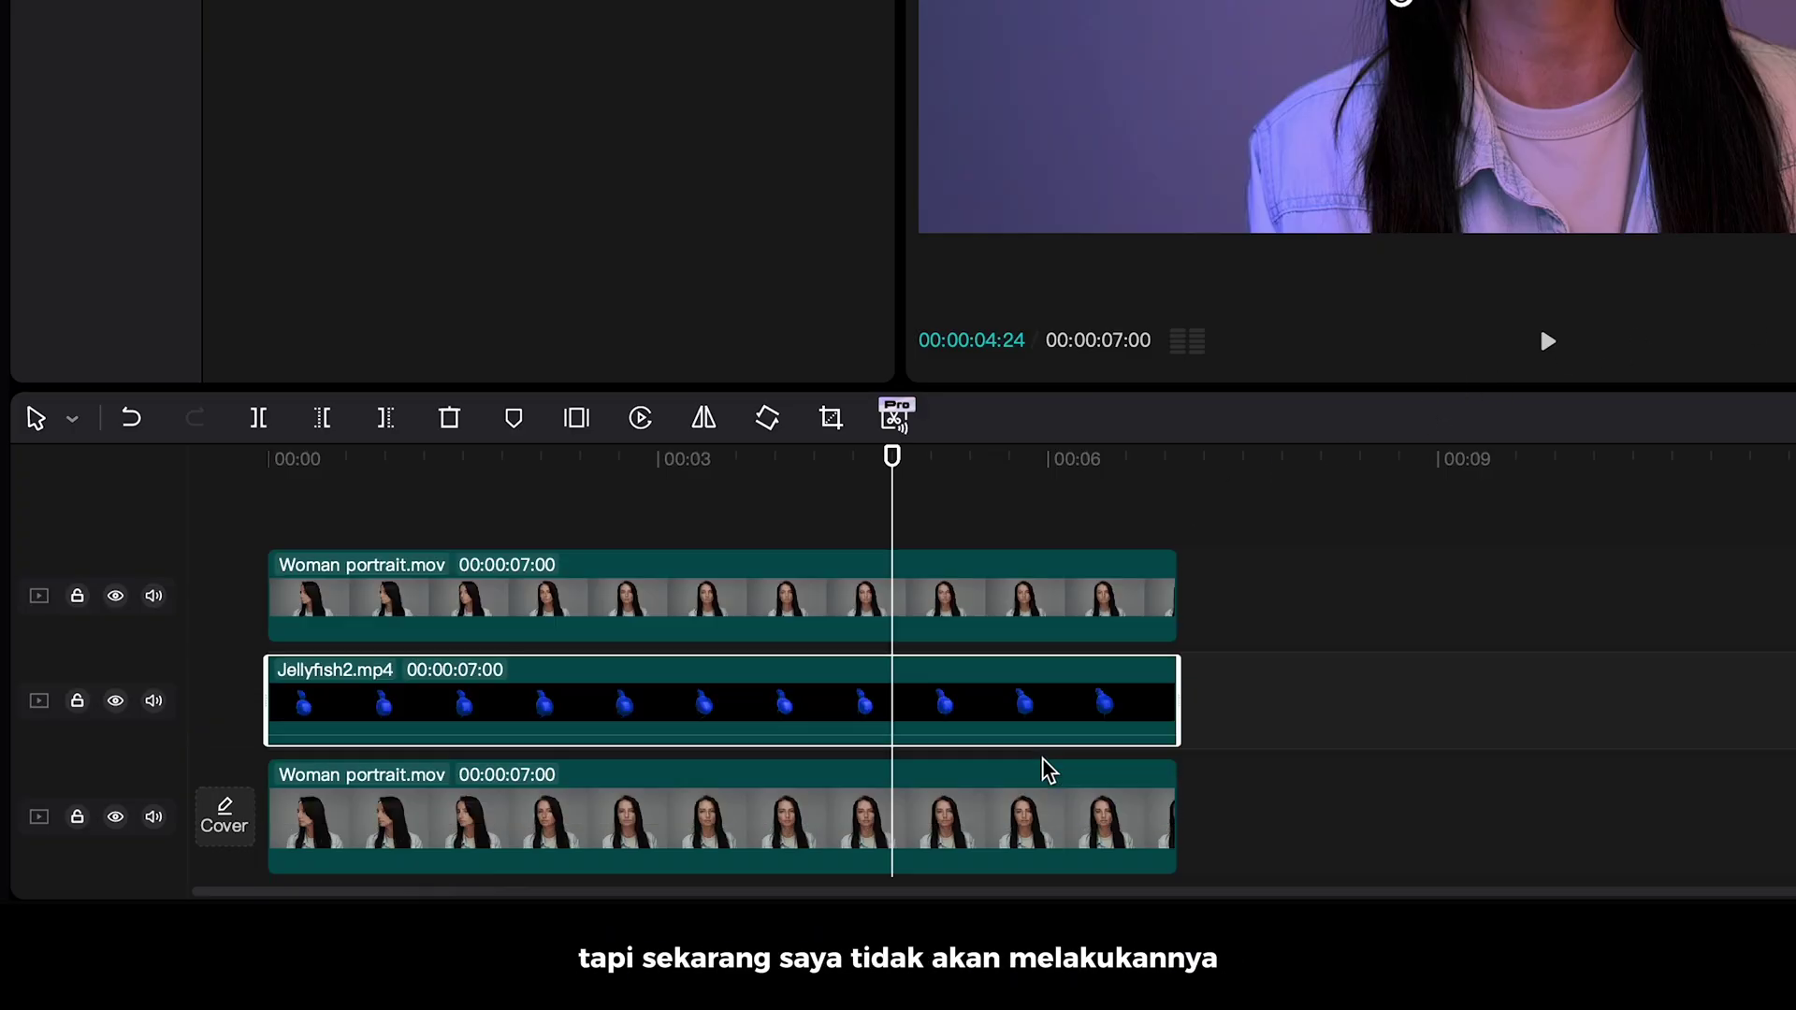
pyautogui.click(131, 418)
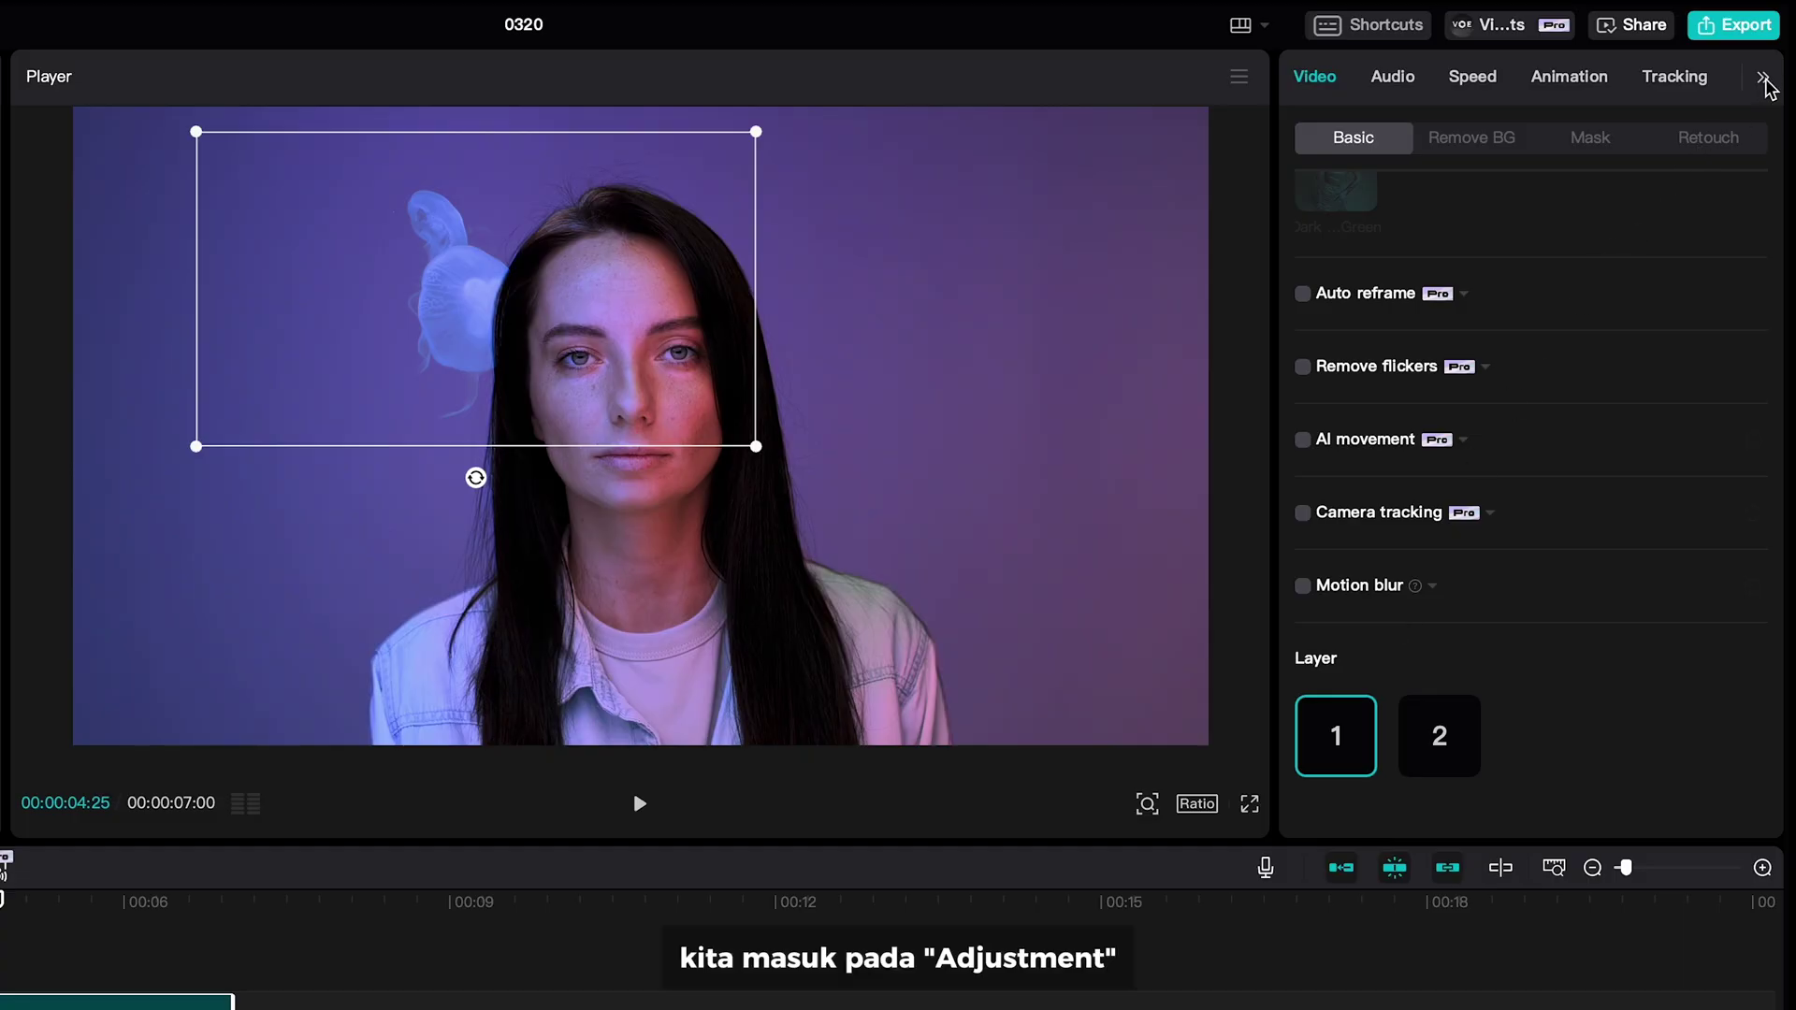
# - Open Adjustment > Basic for Jellyfish2 and scroll down to the Lightness sliders
pyautogui.click(1704, 81)
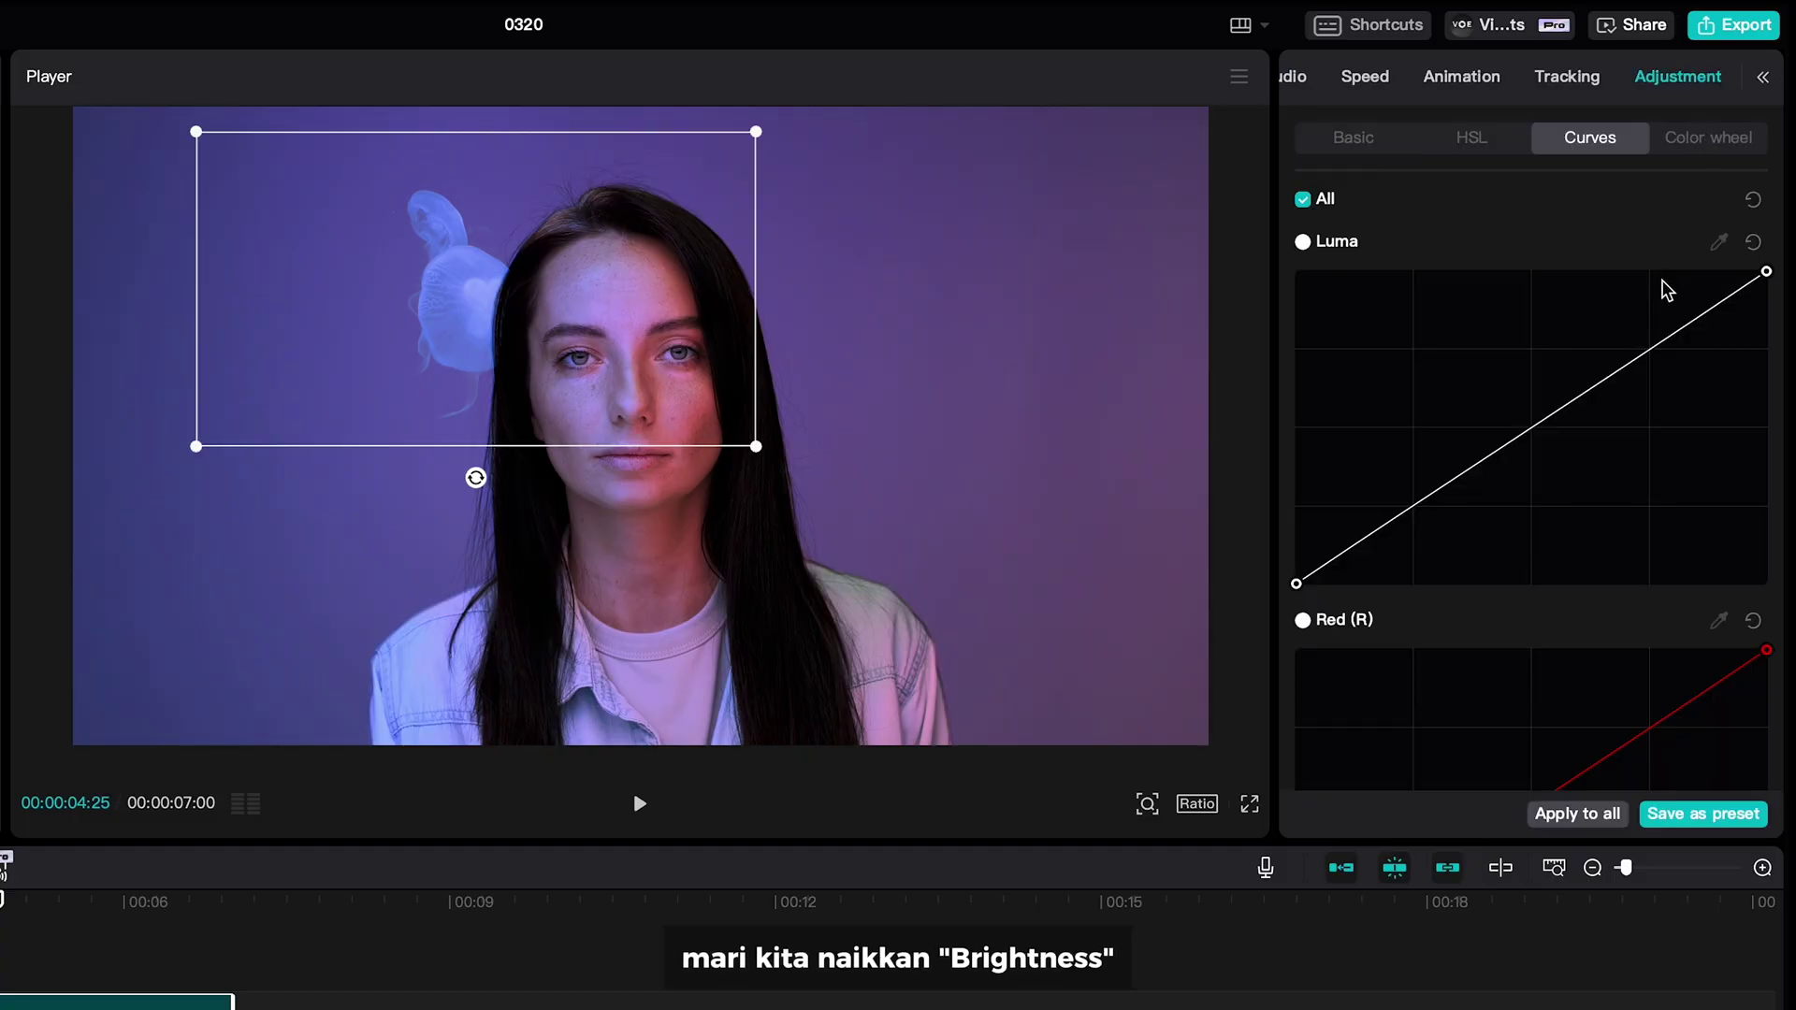
pyautogui.click(1354, 137)
pyautogui.scroll(-10, 1457, 406)
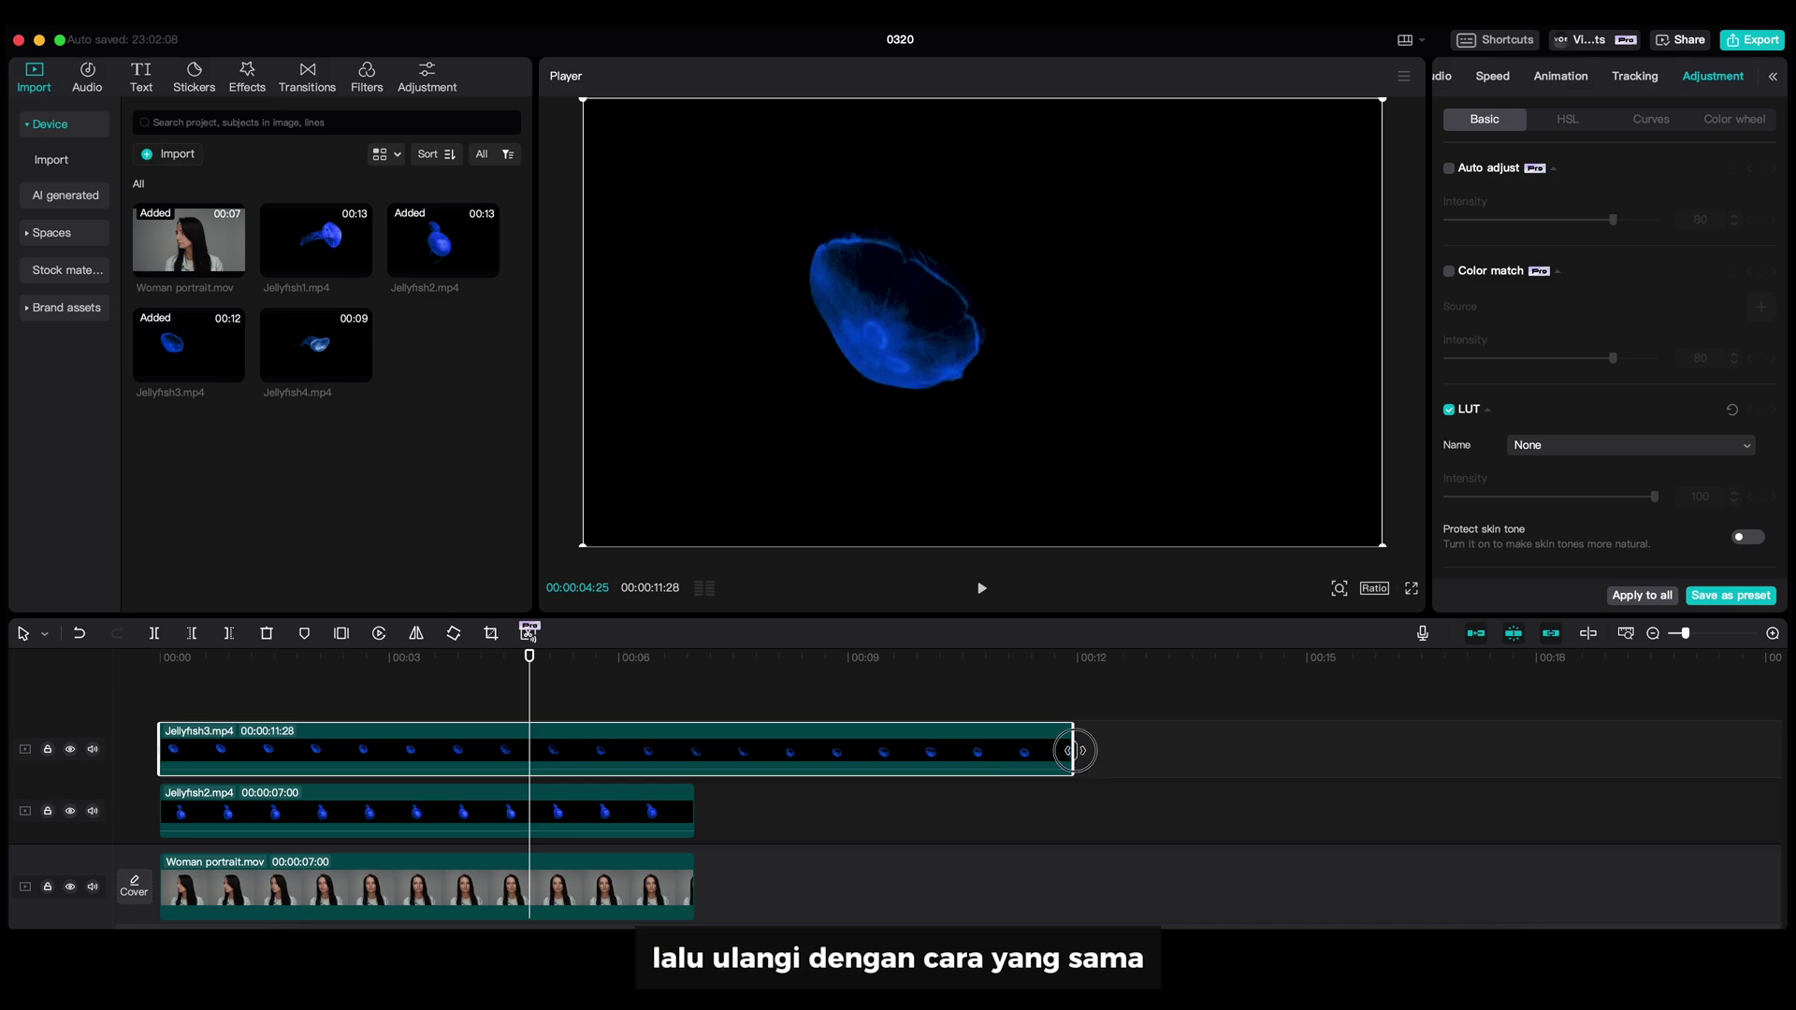
# - Add Jellyfish3 as a top layer, screen-blend it and shrink it toward the lower left
pyautogui.moveTo(1049, 766); pyautogui.dragTo(666, 733)
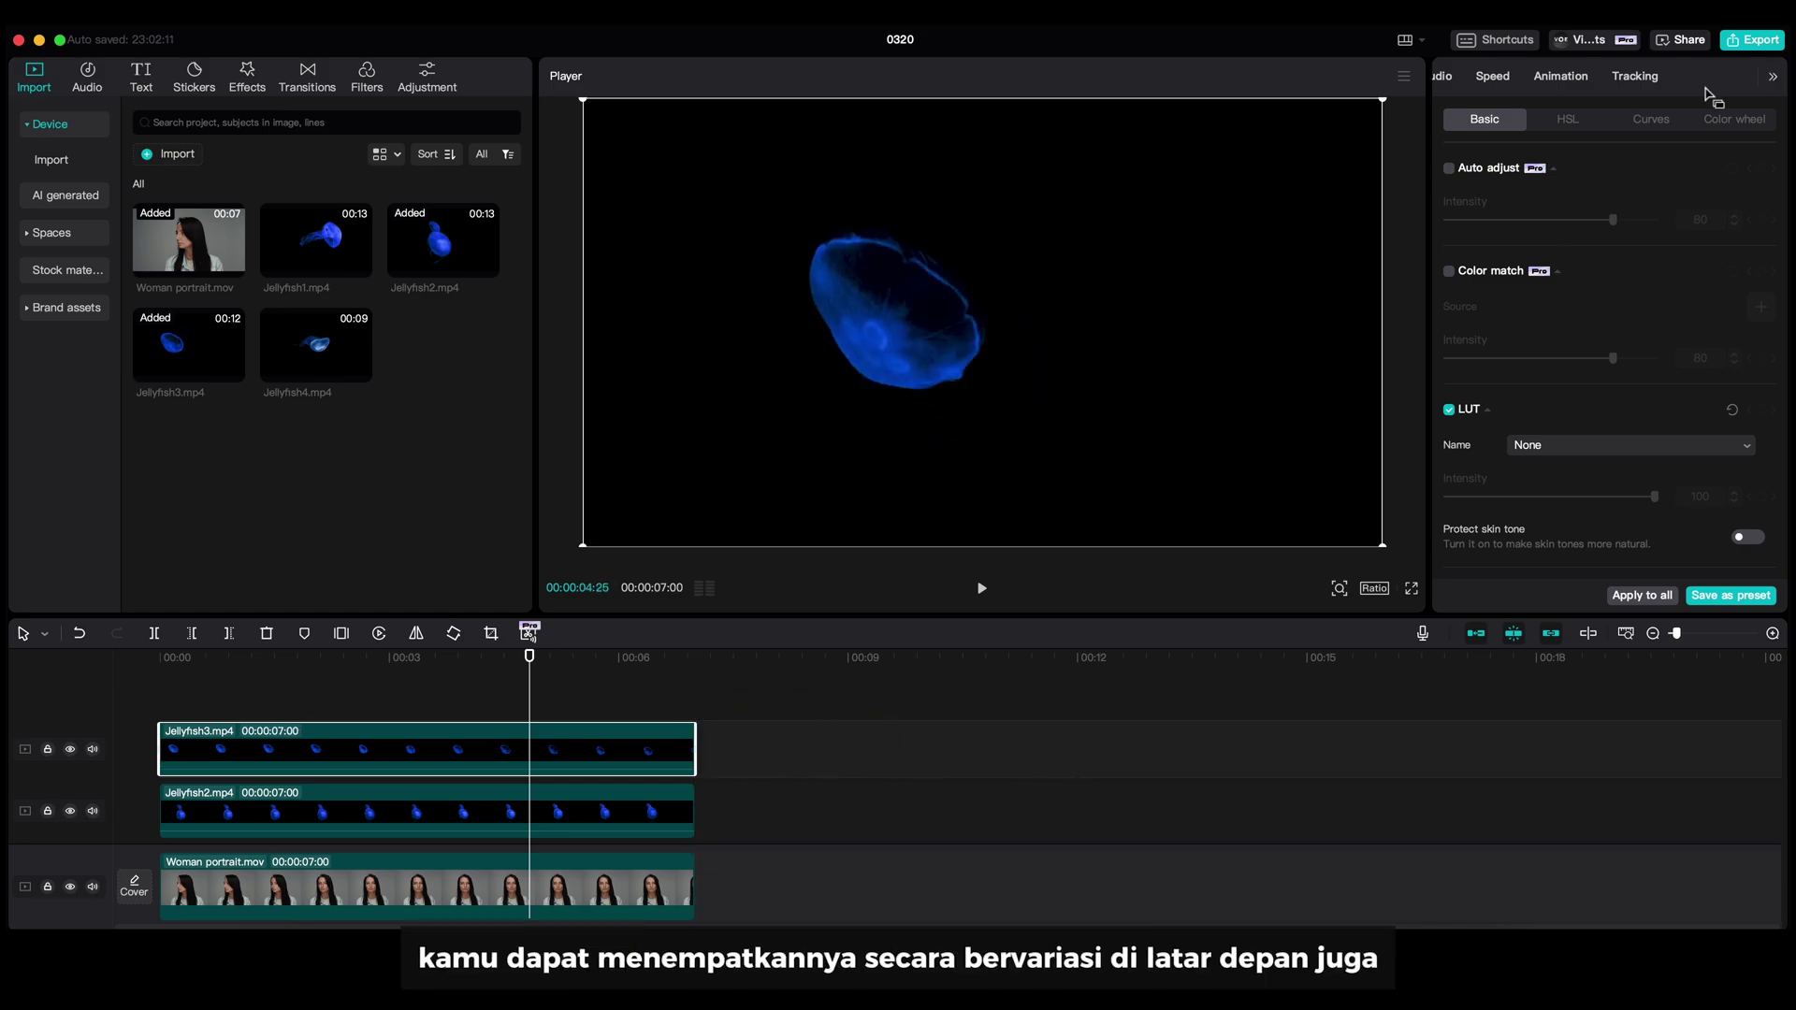
pyautogui.click(1607, 446)
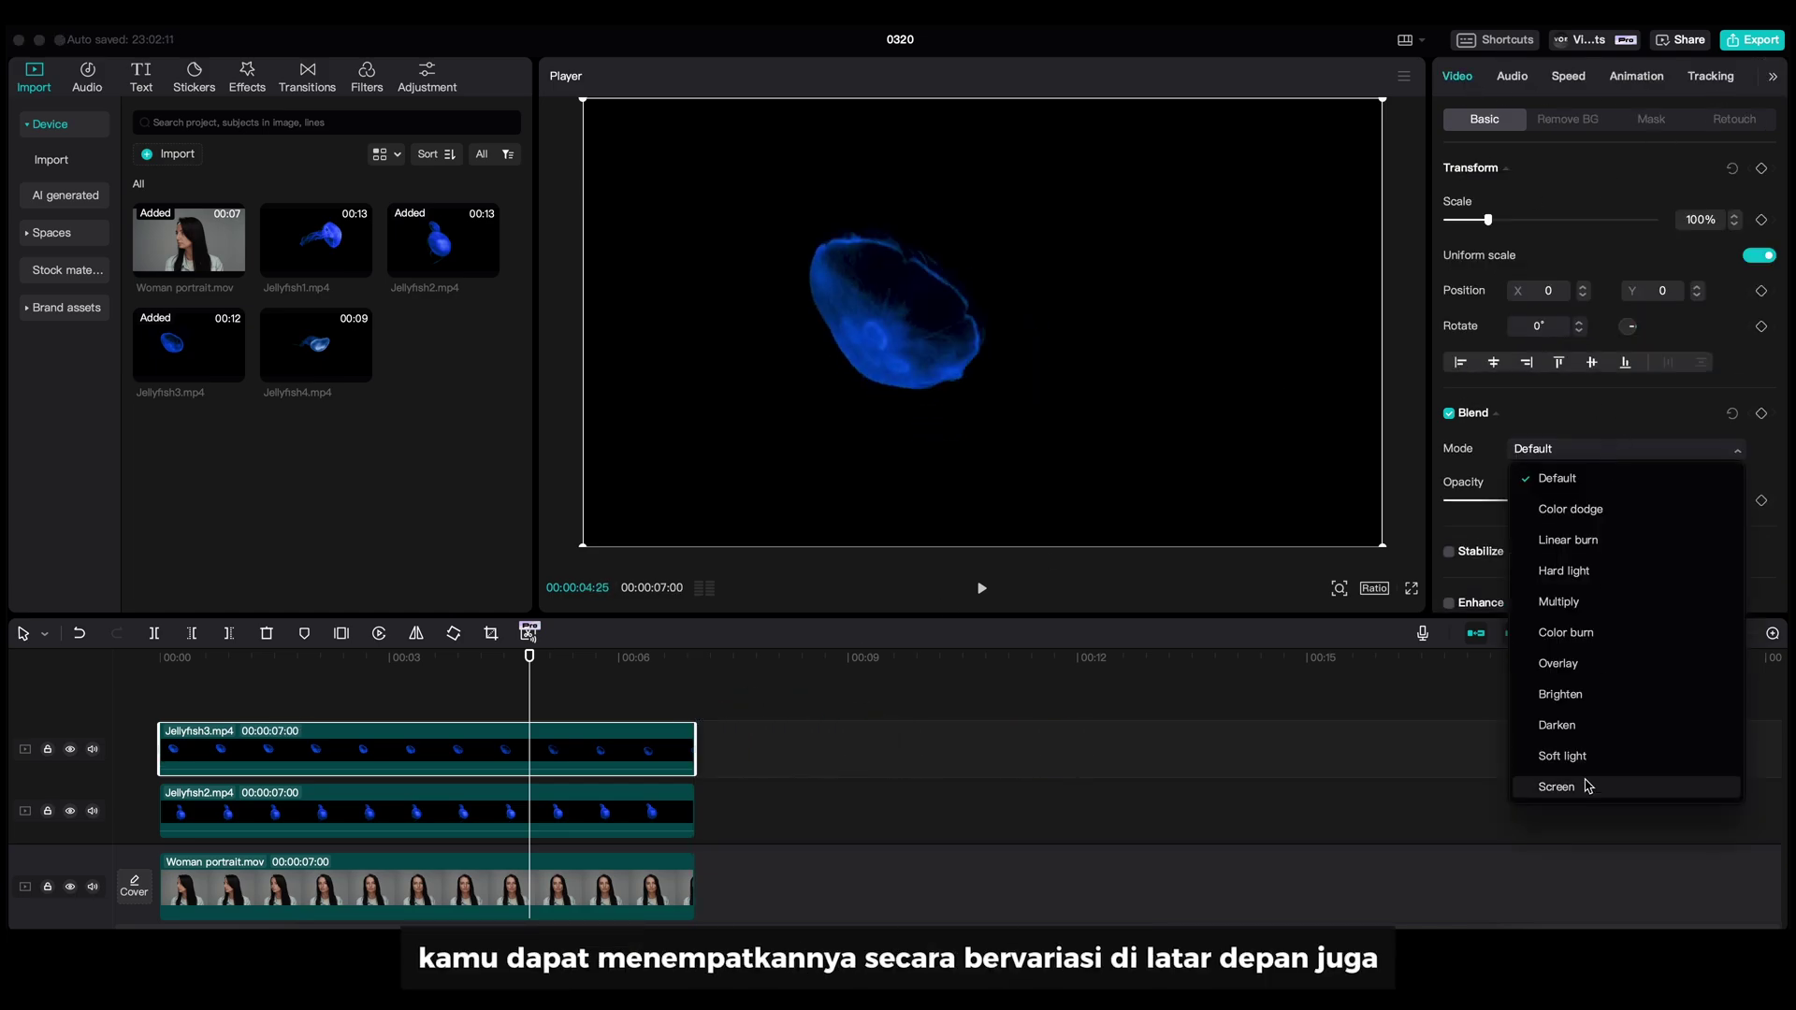
pyautogui.click(1587, 787)
pyautogui.moveTo(1382, 546); pyautogui.dragTo(1135, 333)
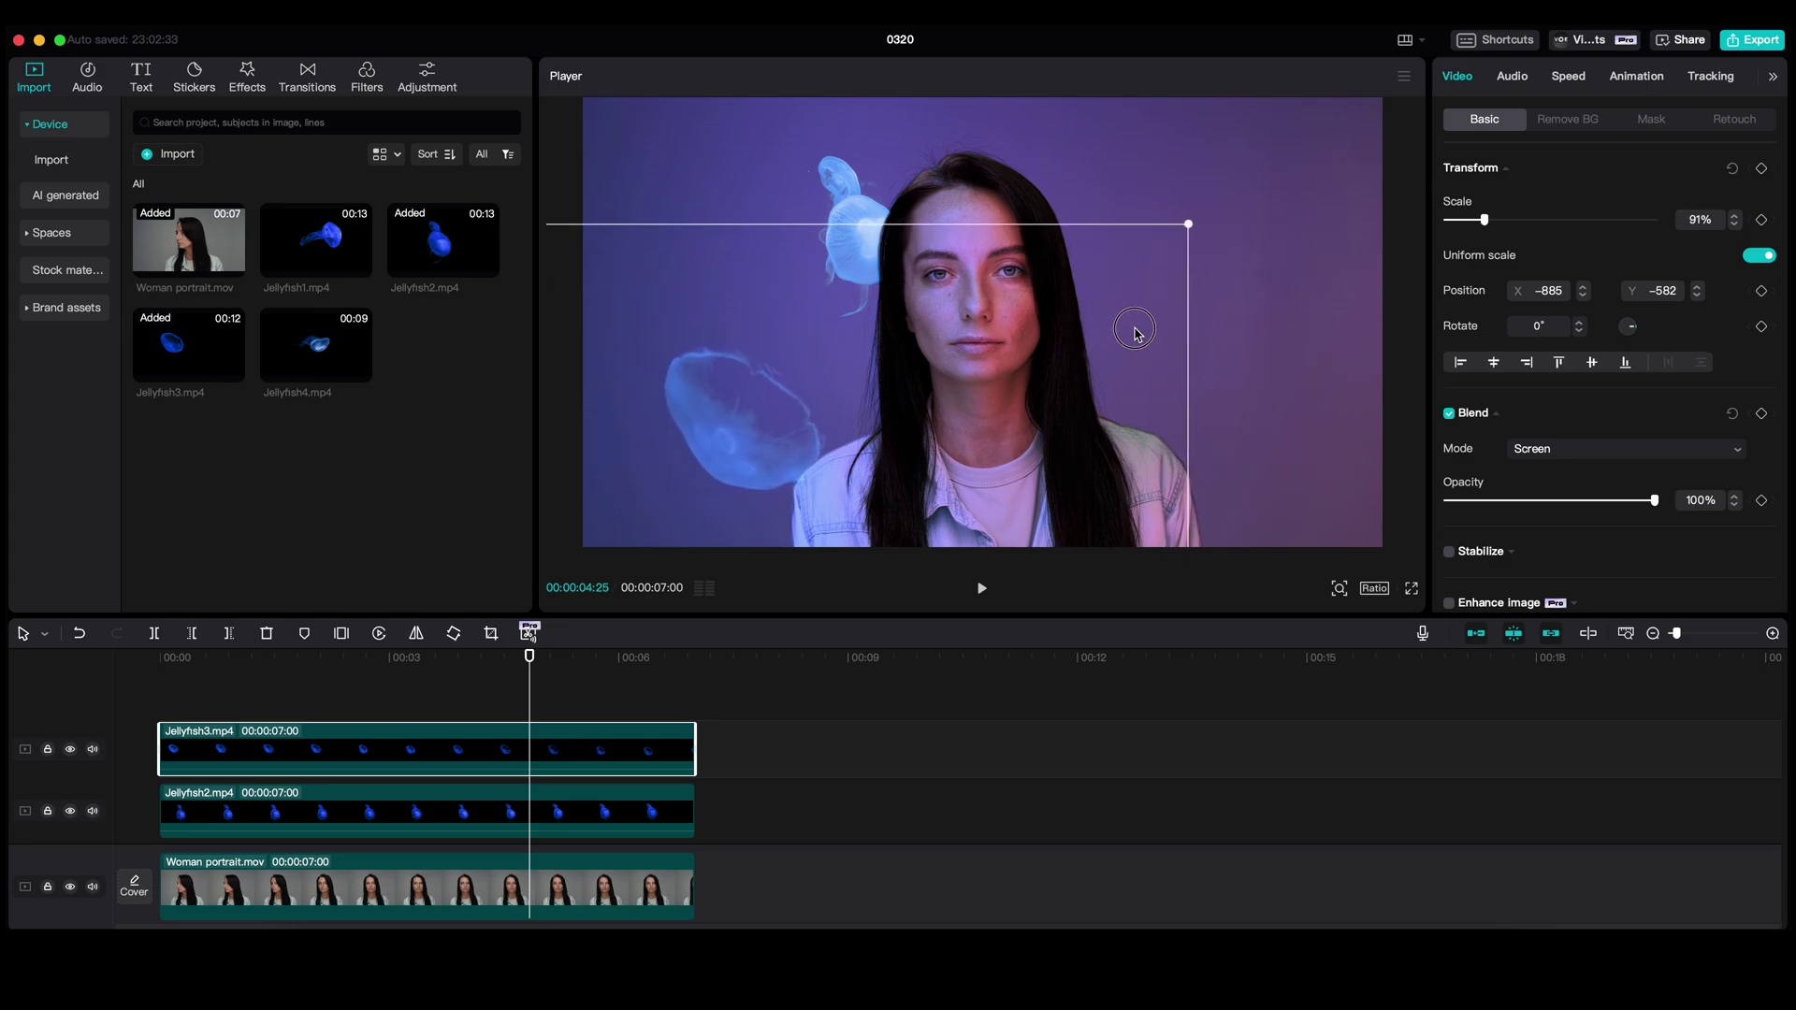
# - Raise Jellyfish3's exposure to 45, then add Jellyfish1 as a 7-second top layer
pyautogui.click(1770, 78)
pyautogui.scroll(-3, 1590, 355)
pyautogui.moveTo(1550, 337); pyautogui.dragTo(1646, 360)
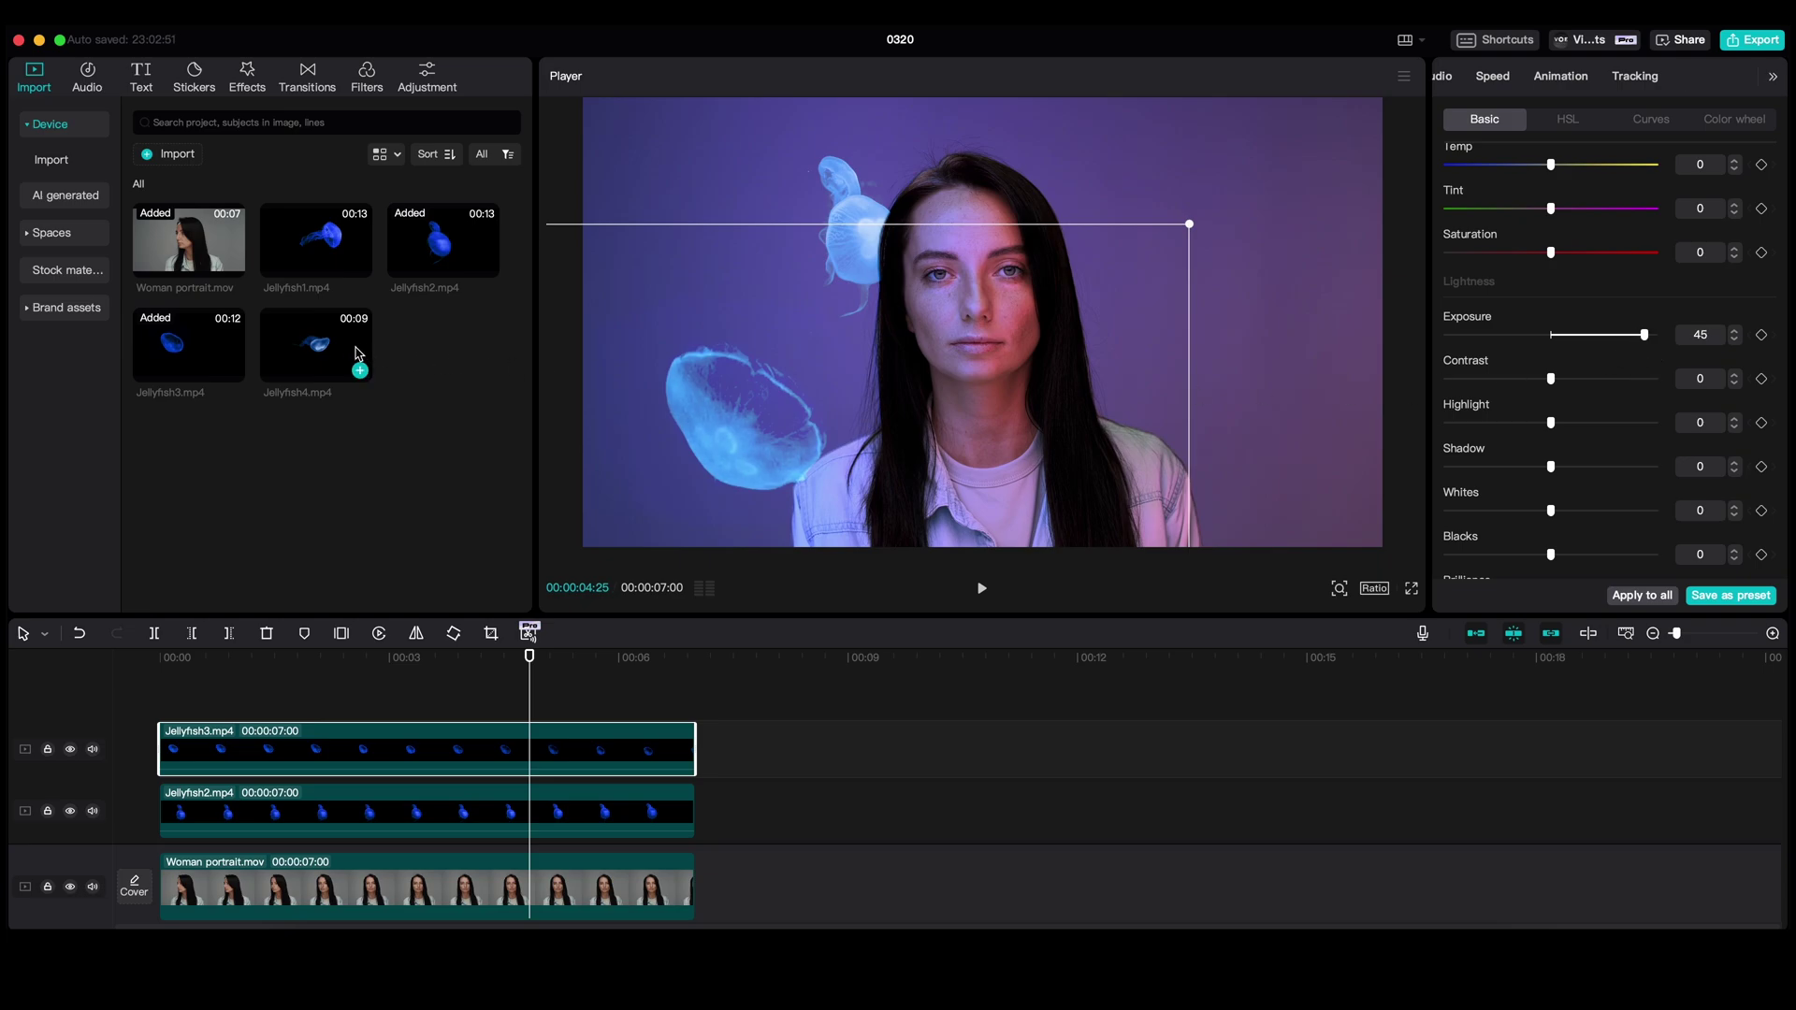
pyautogui.moveTo(338, 269); pyautogui.dragTo(169, 716)
pyautogui.moveTo(1154, 748); pyautogui.dragTo(696, 748)
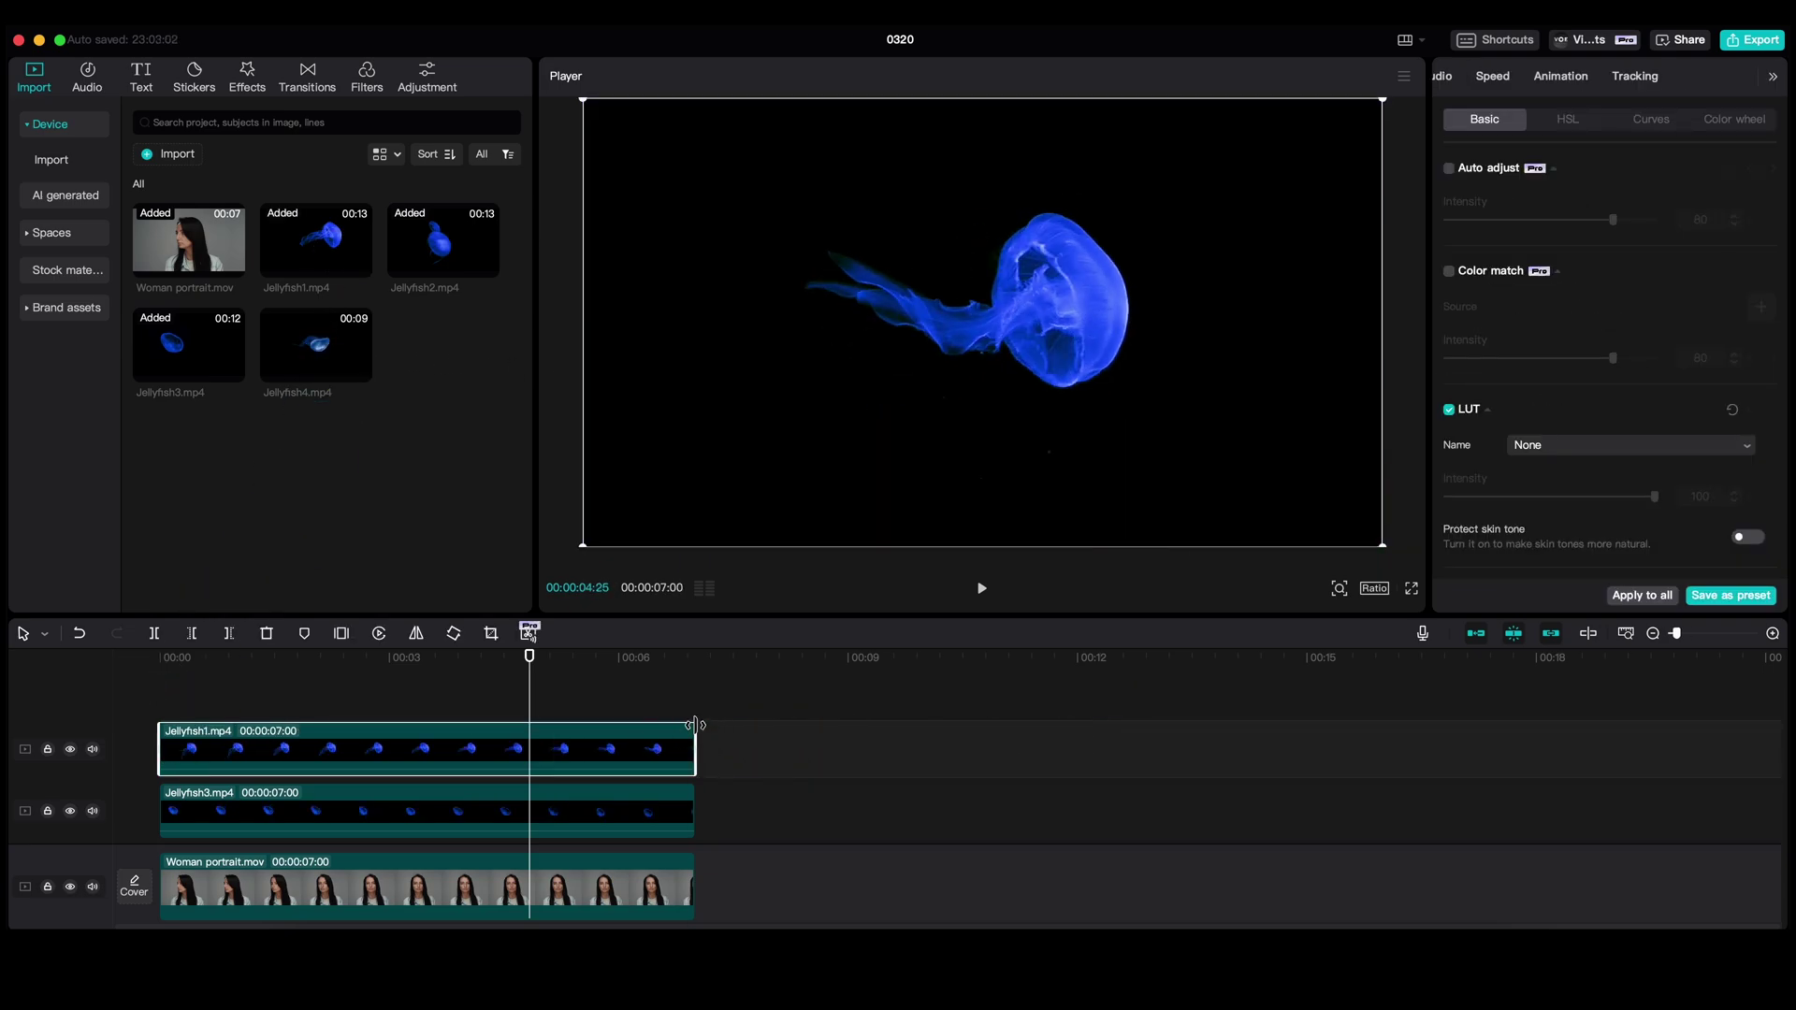
# - Screen-blend and reverse Jellyfish1, then shrink and tilt it beside the woman's face
pyautogui.click(1773, 79)
pyautogui.click(1775, 78)
pyautogui.click(1627, 449)
pyautogui.click(1567, 785)
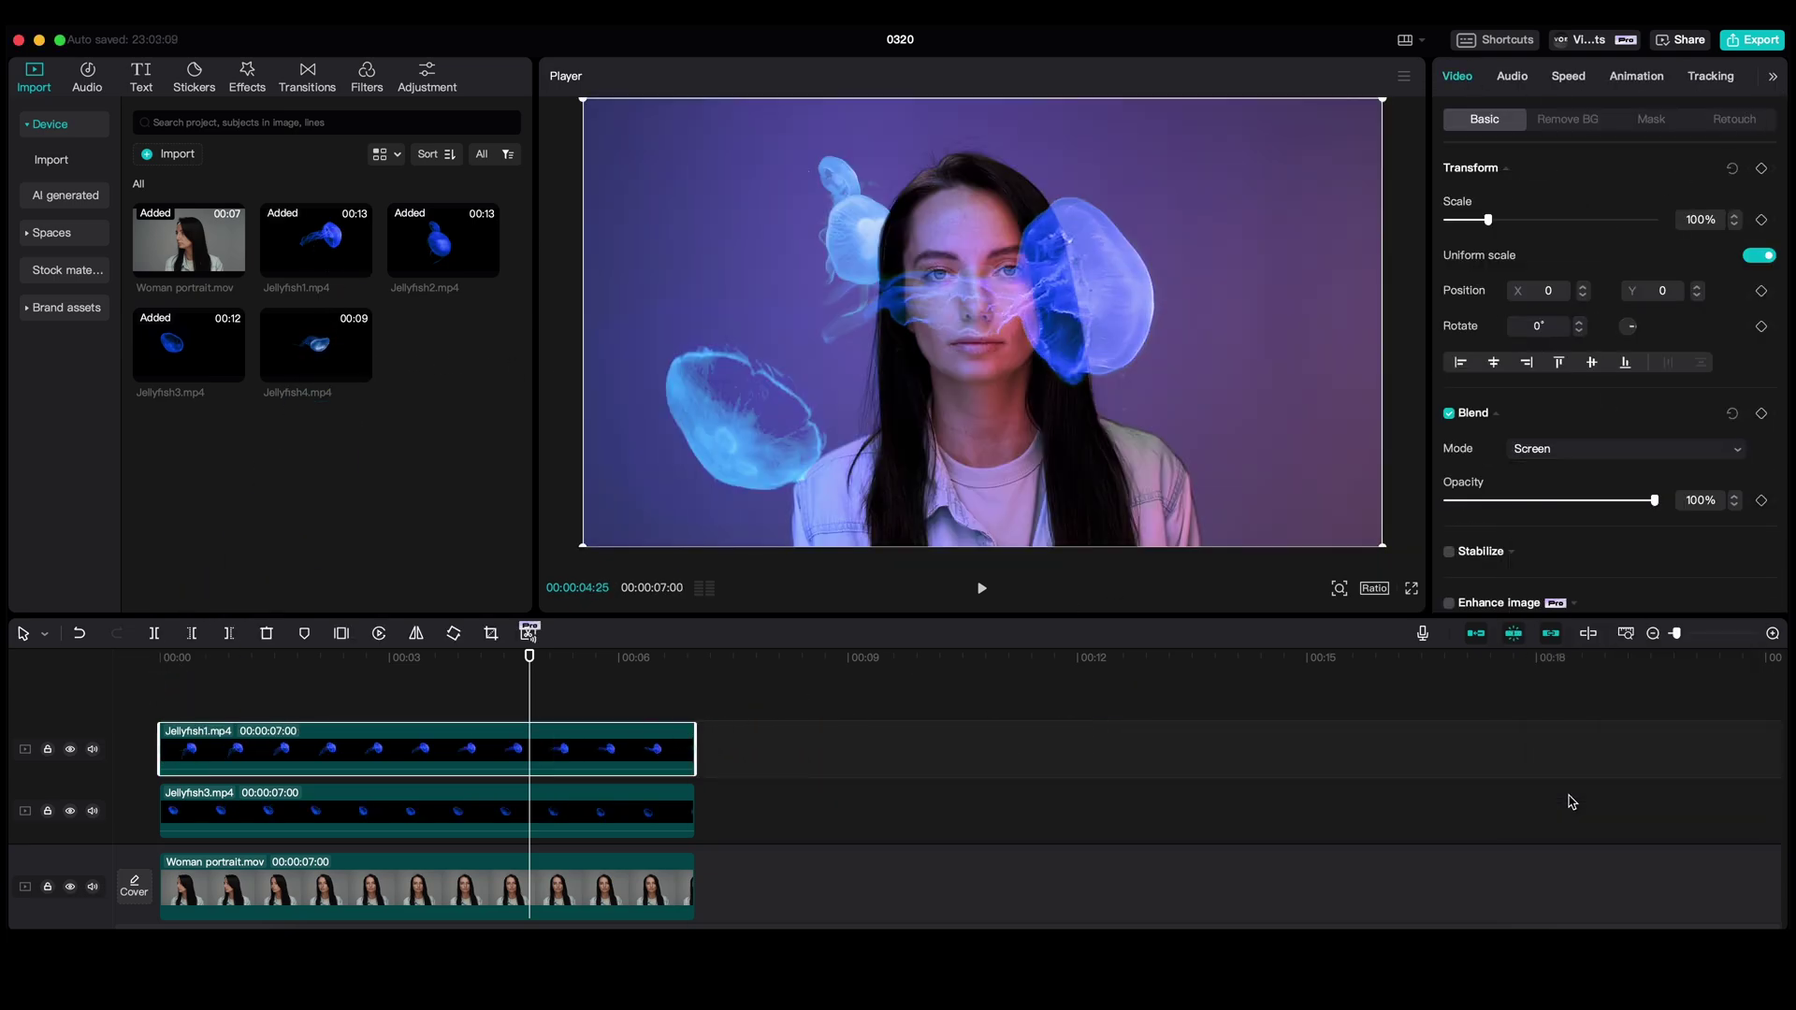
pyautogui.rightClick(633, 736)
pyautogui.moveTo(654, 515)
pyautogui.click(875, 540)
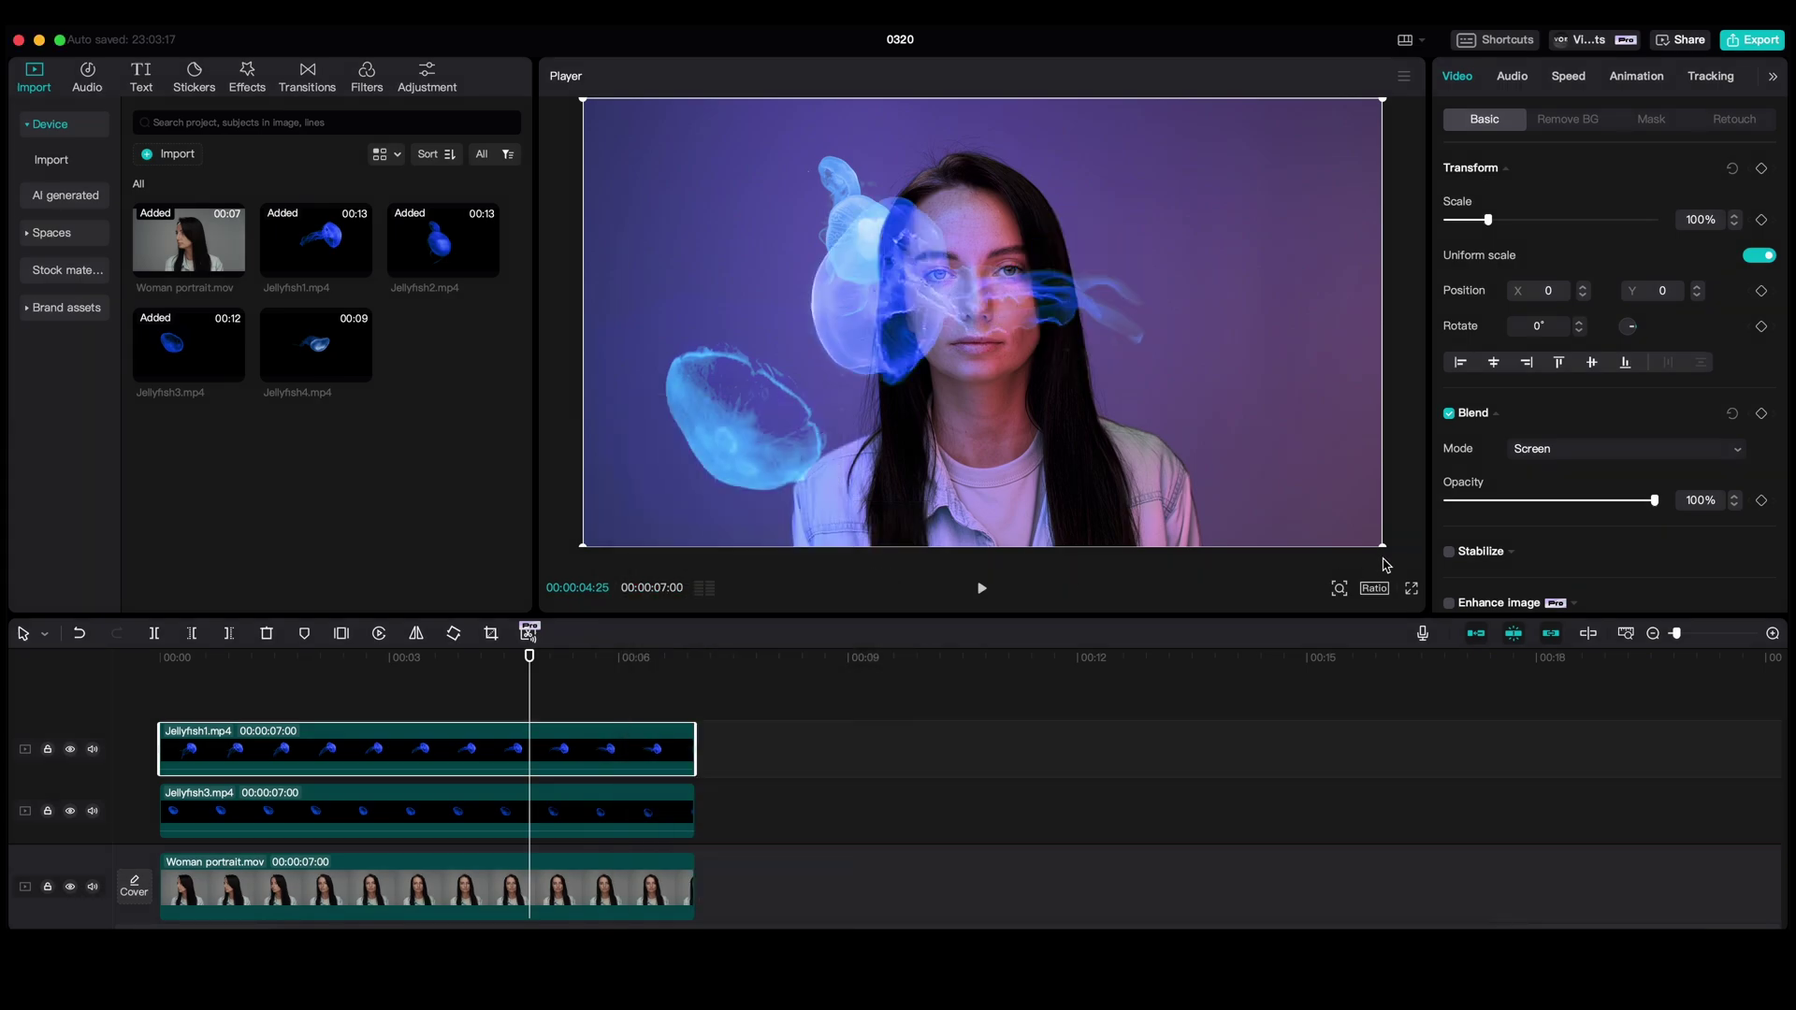
pyautogui.moveTo(1122, 354); pyautogui.dragTo(1293, 405)
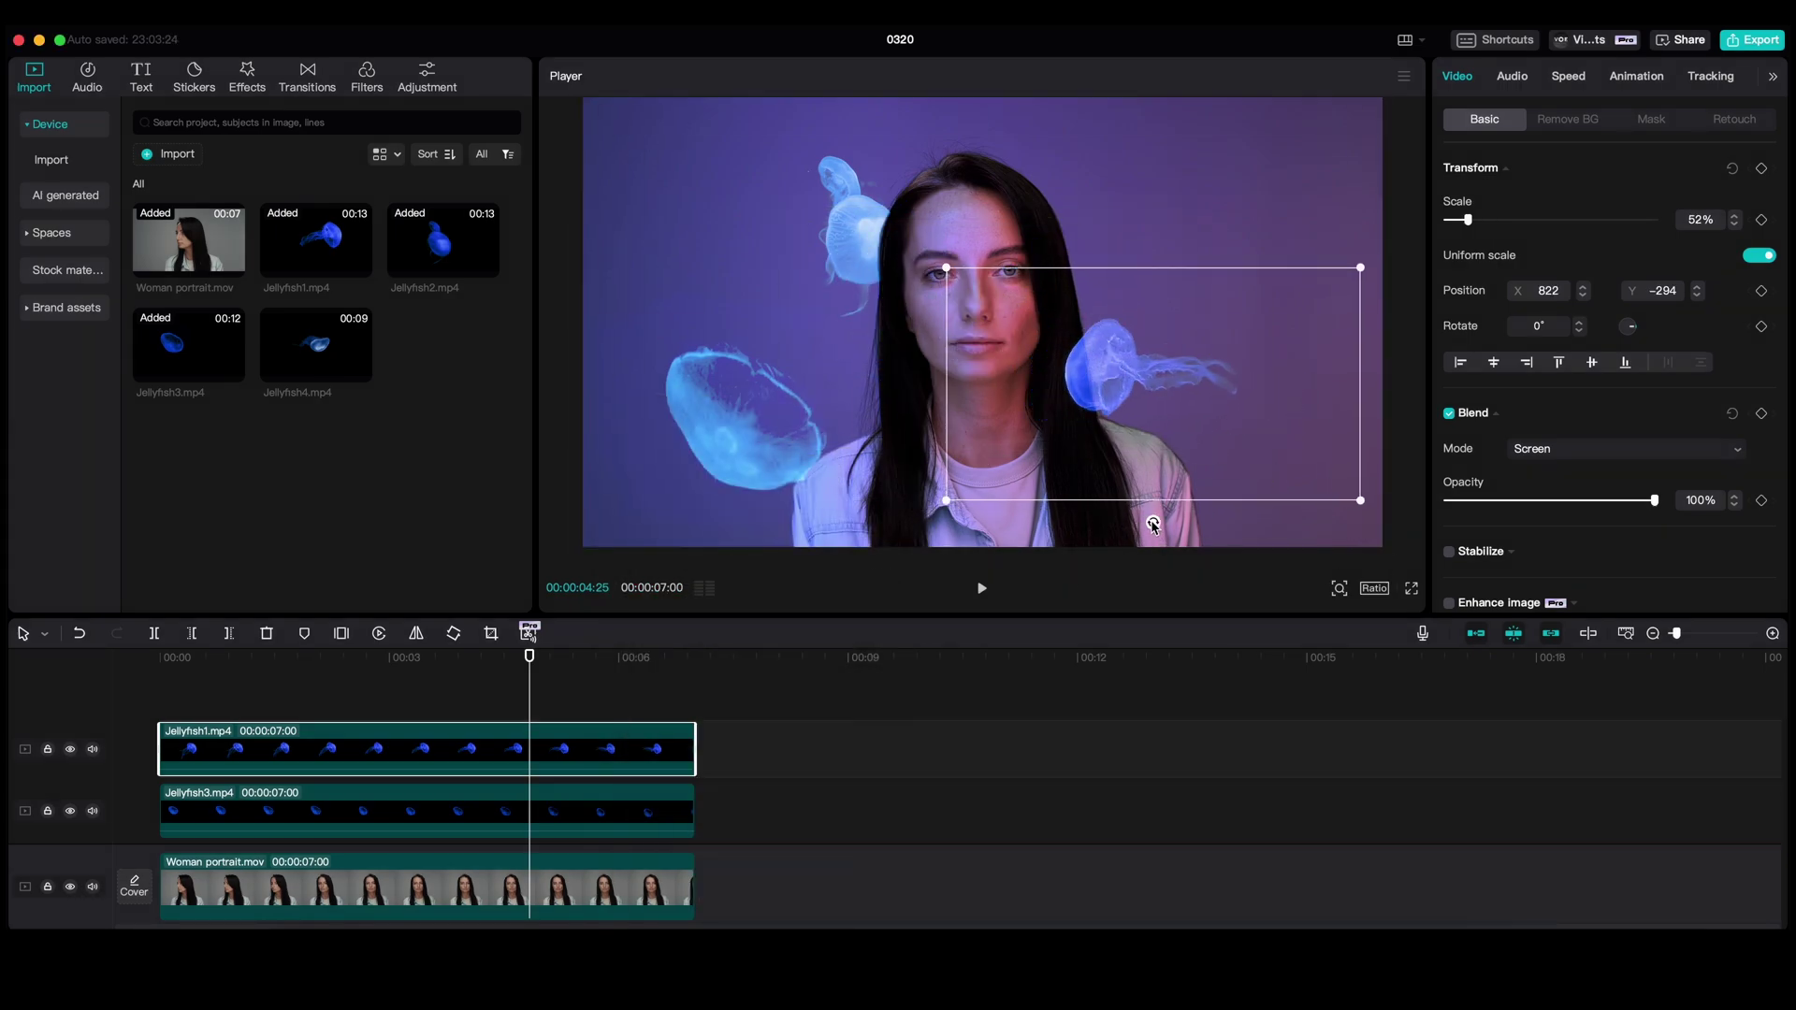
pyautogui.moveTo(1153, 524); pyautogui.dragTo(1113, 411)
# - Set Jellyfish1's Exposure to 25, Temp to 29 and Tint to 20
pyautogui.click(1773, 76)
pyautogui.click(1713, 75)
pyautogui.scroll(-5, 1615, 289)
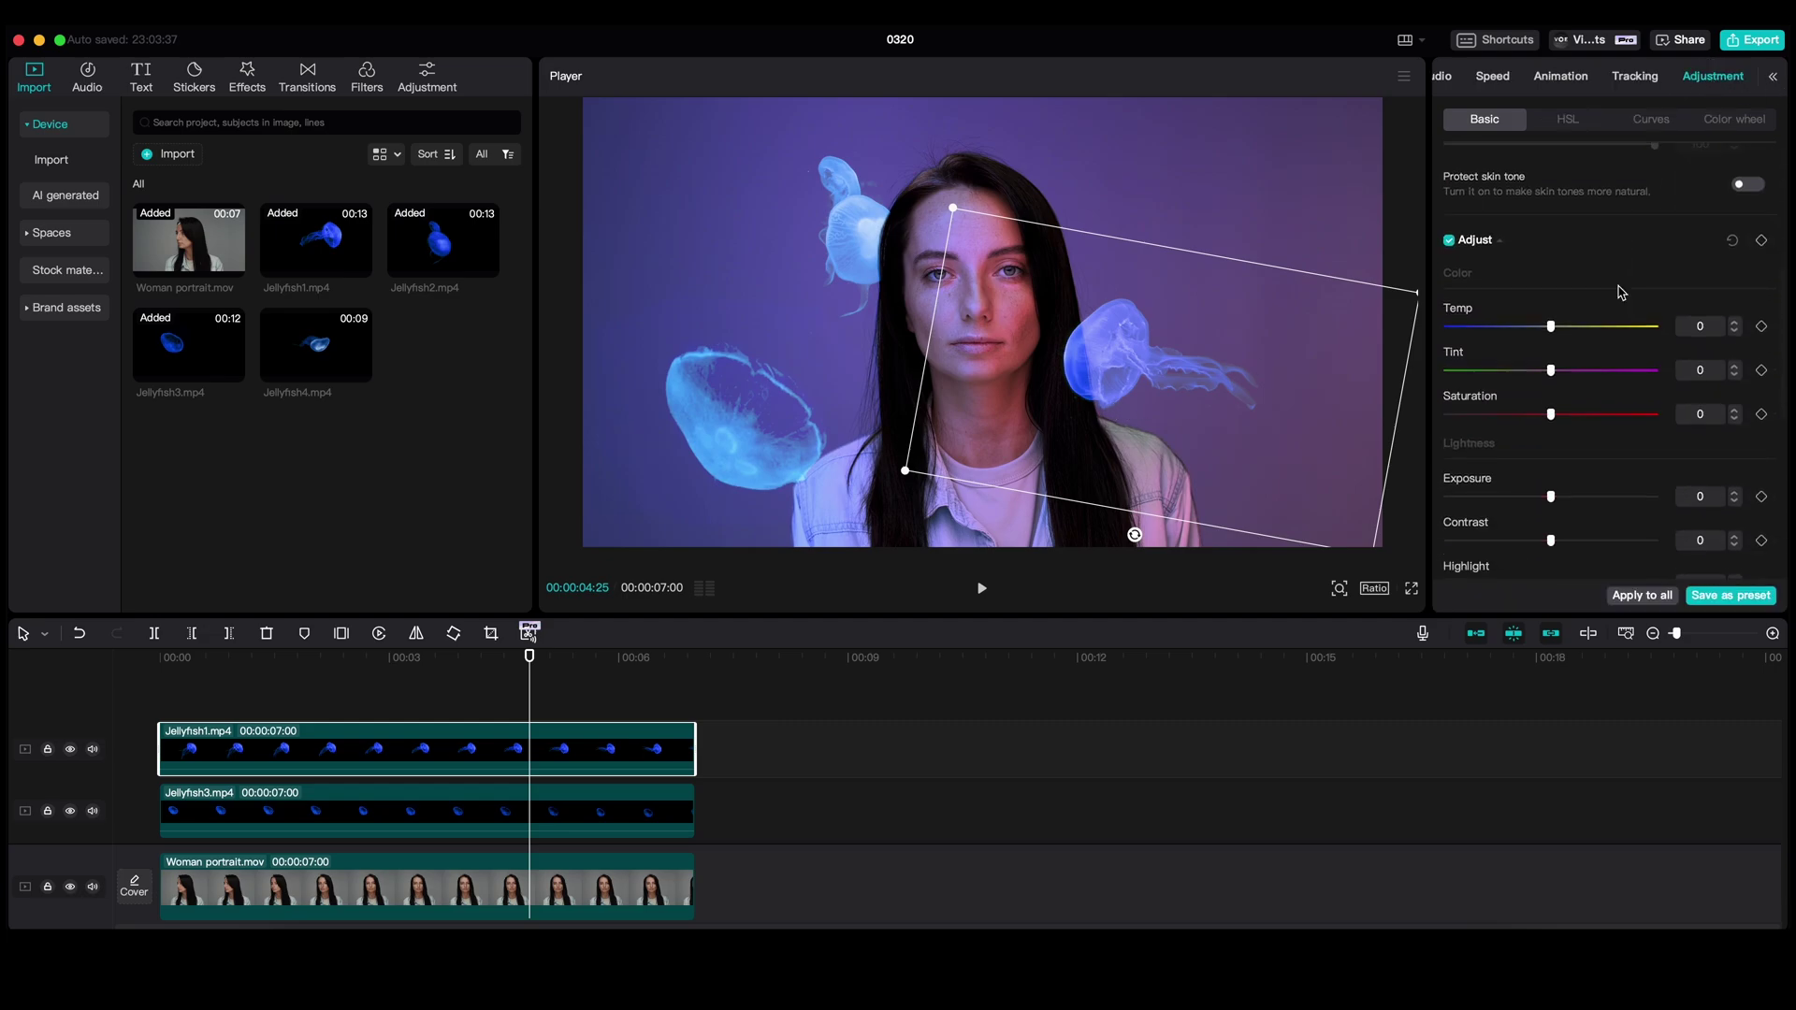
pyautogui.click(1600, 411)
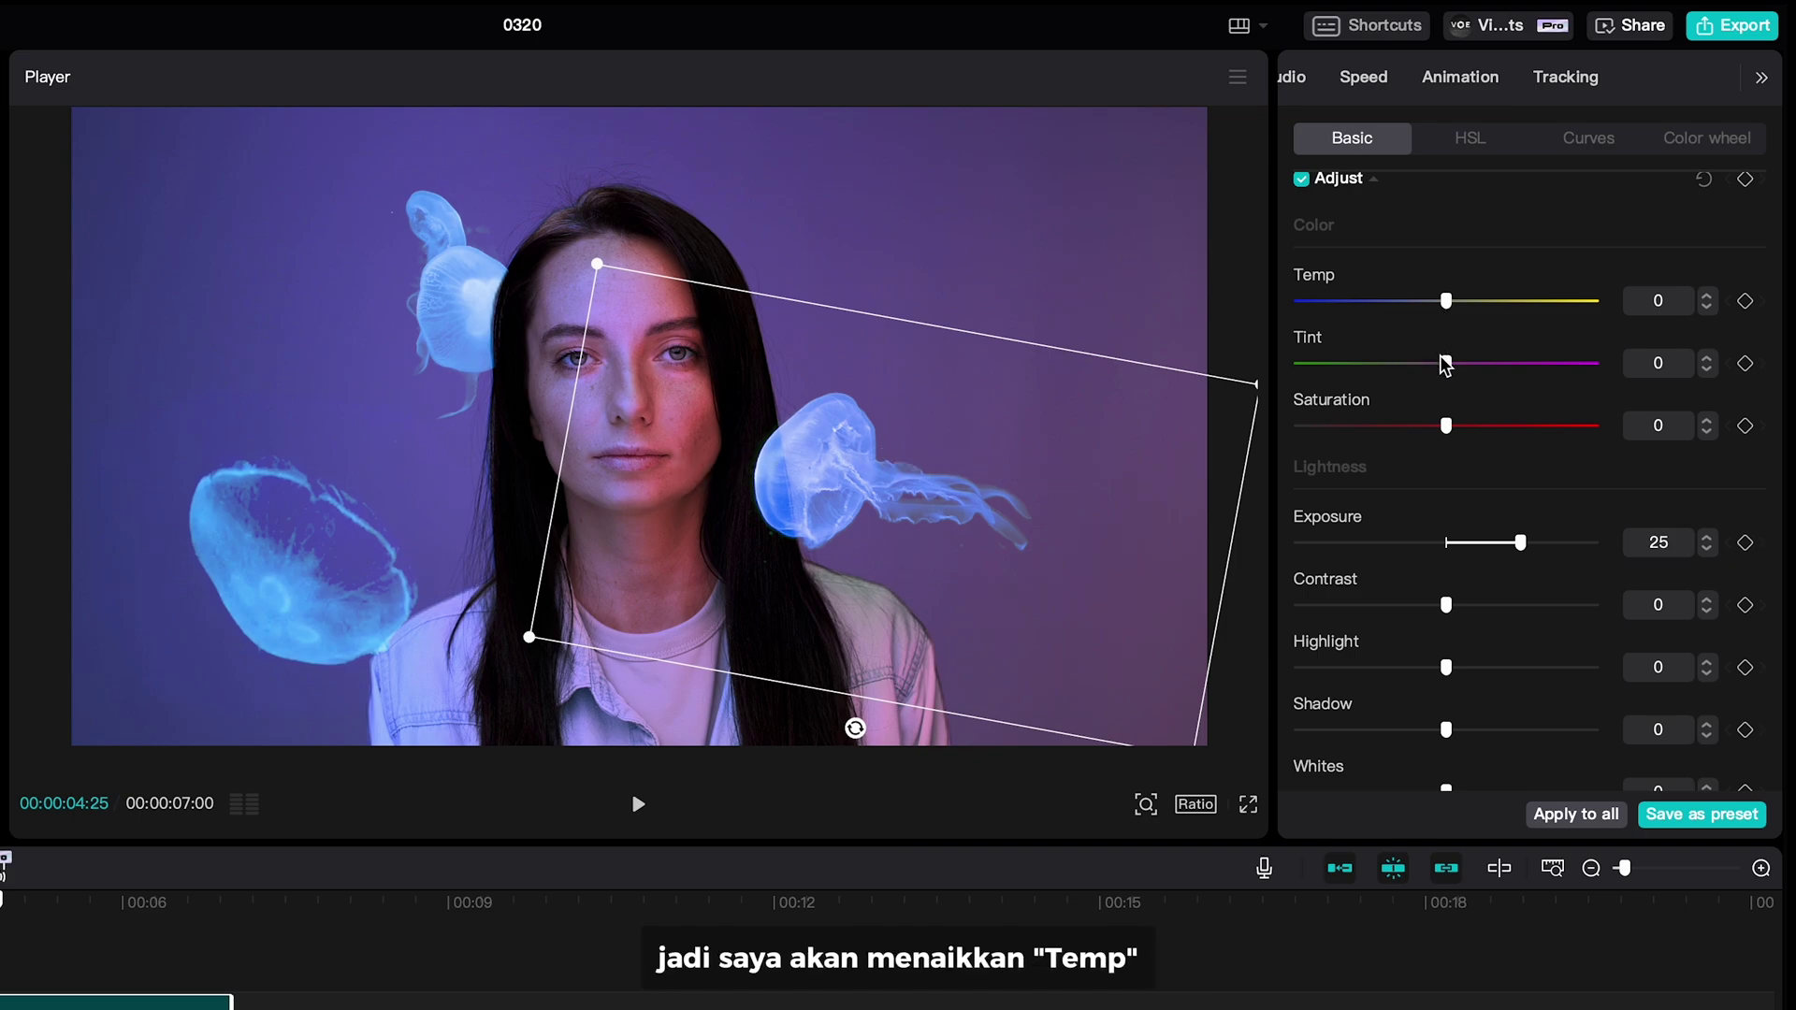
pyautogui.moveTo(1503, 310); pyautogui.dragTo(1525, 314)
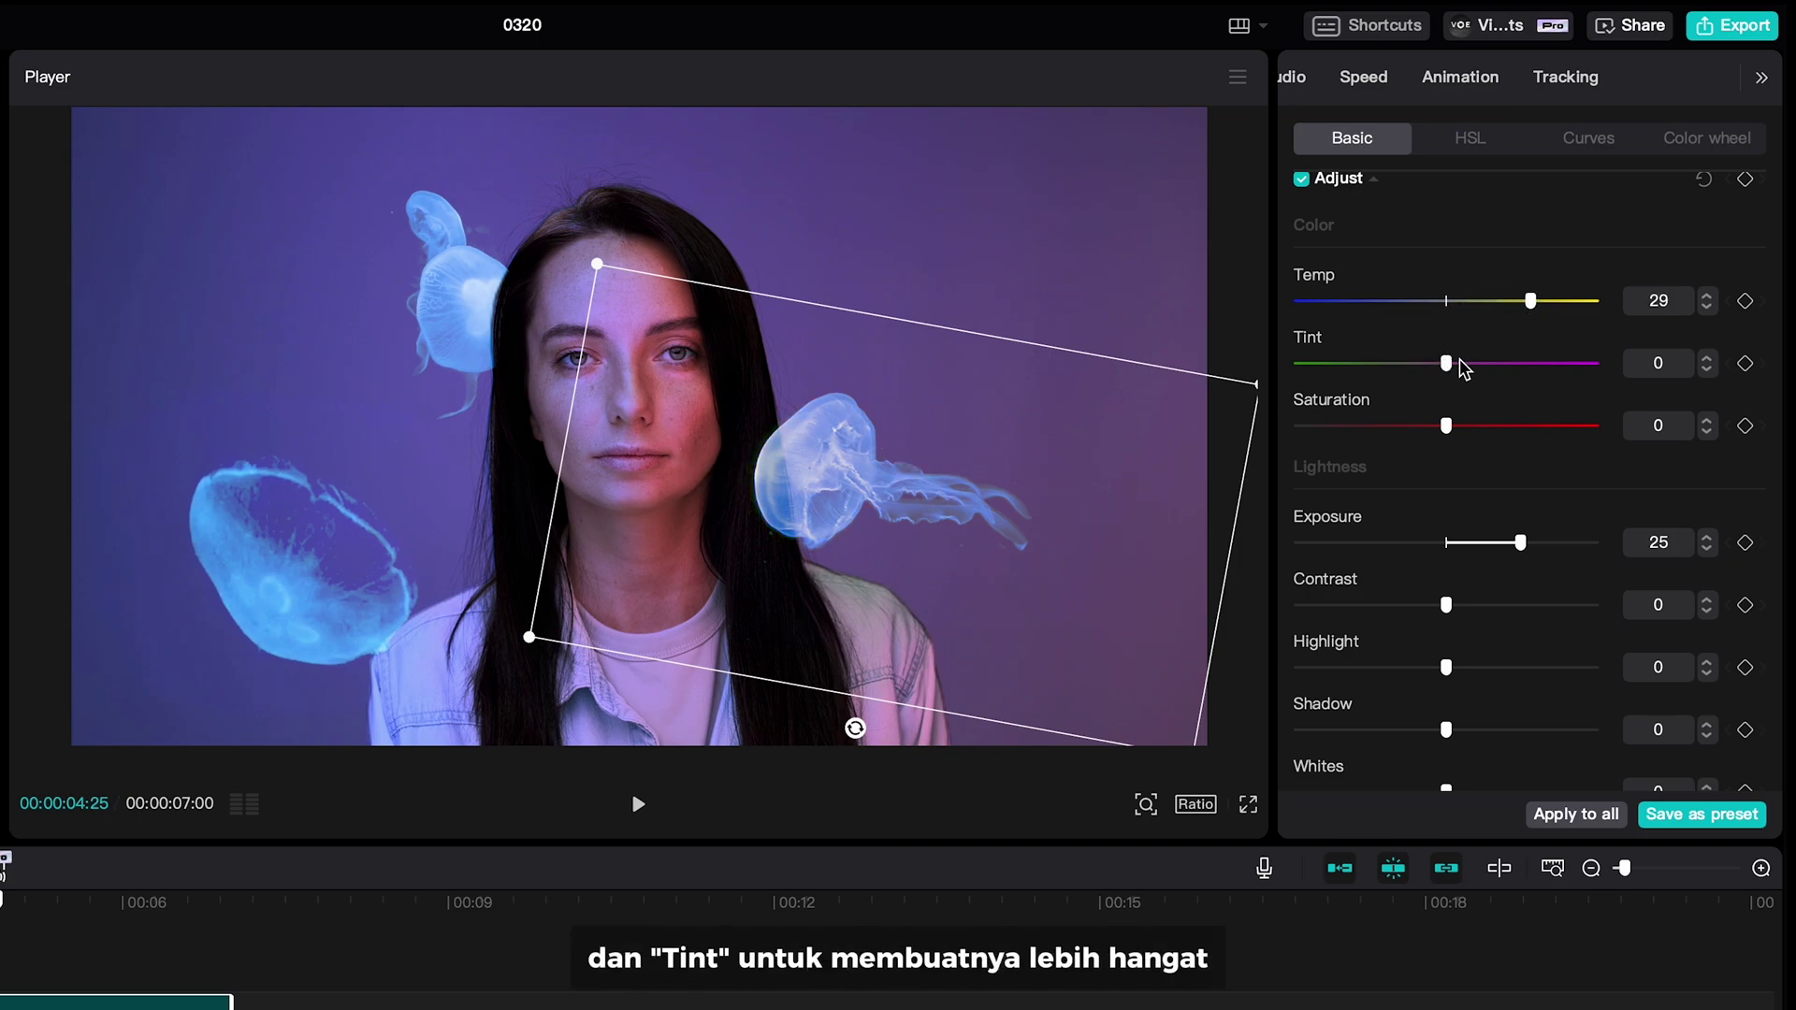
pyautogui.moveTo(1506, 384); pyautogui.dragTo(1502, 381)
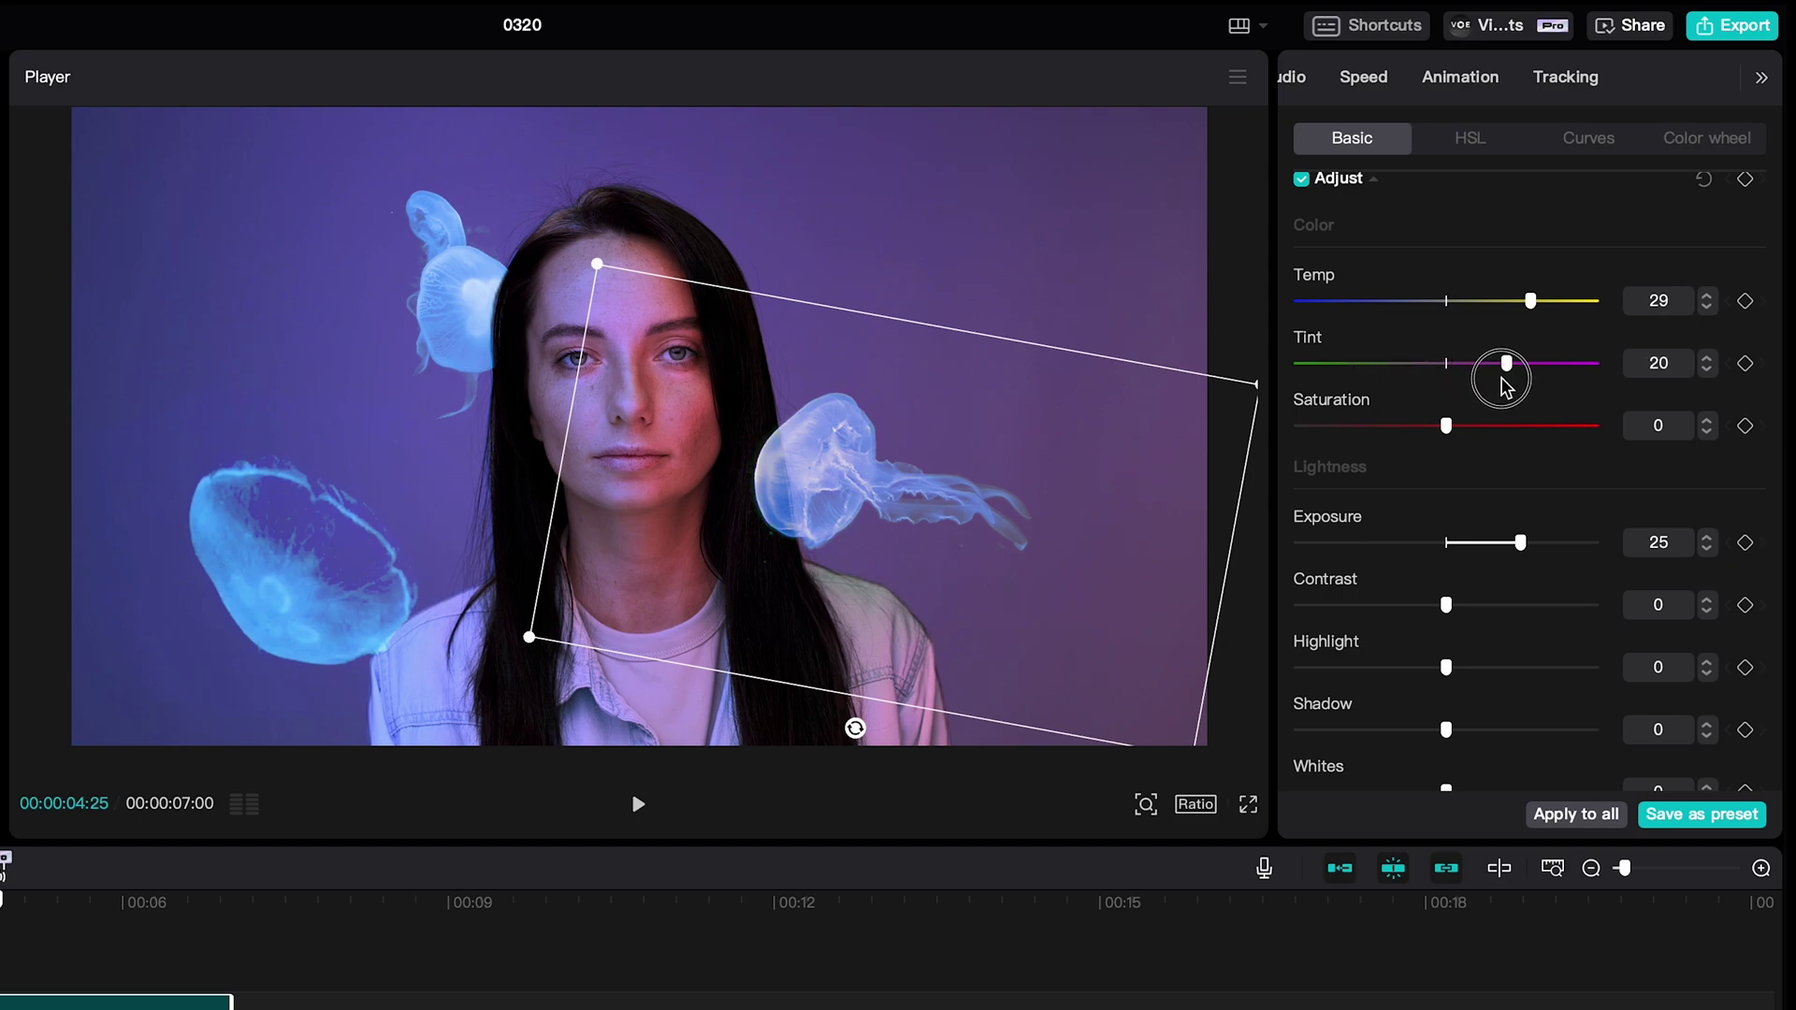
# - Raise the red curve and lower the green curve for a pink glow, then add Jellyfish4 on top
pyautogui.click(1580, 143)
pyautogui.scroll(-5, 1581, 416)
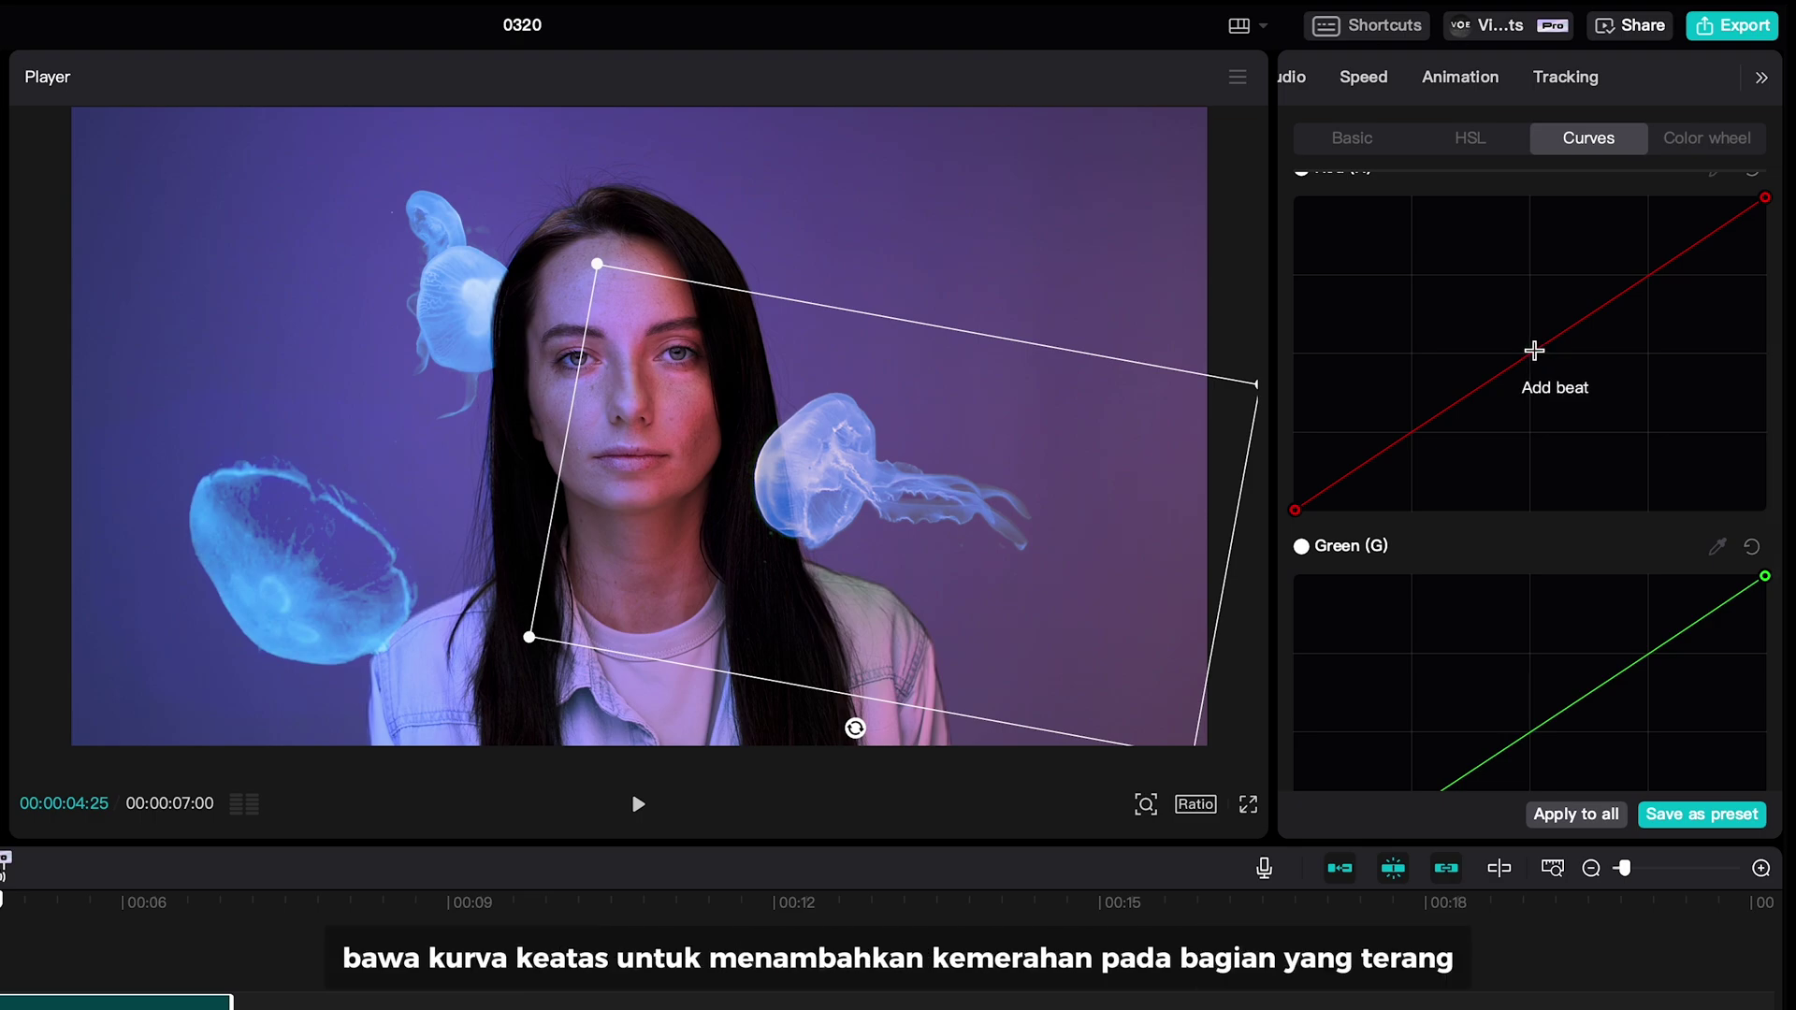
pyautogui.moveTo(1535, 351); pyautogui.dragTo(1490, 270)
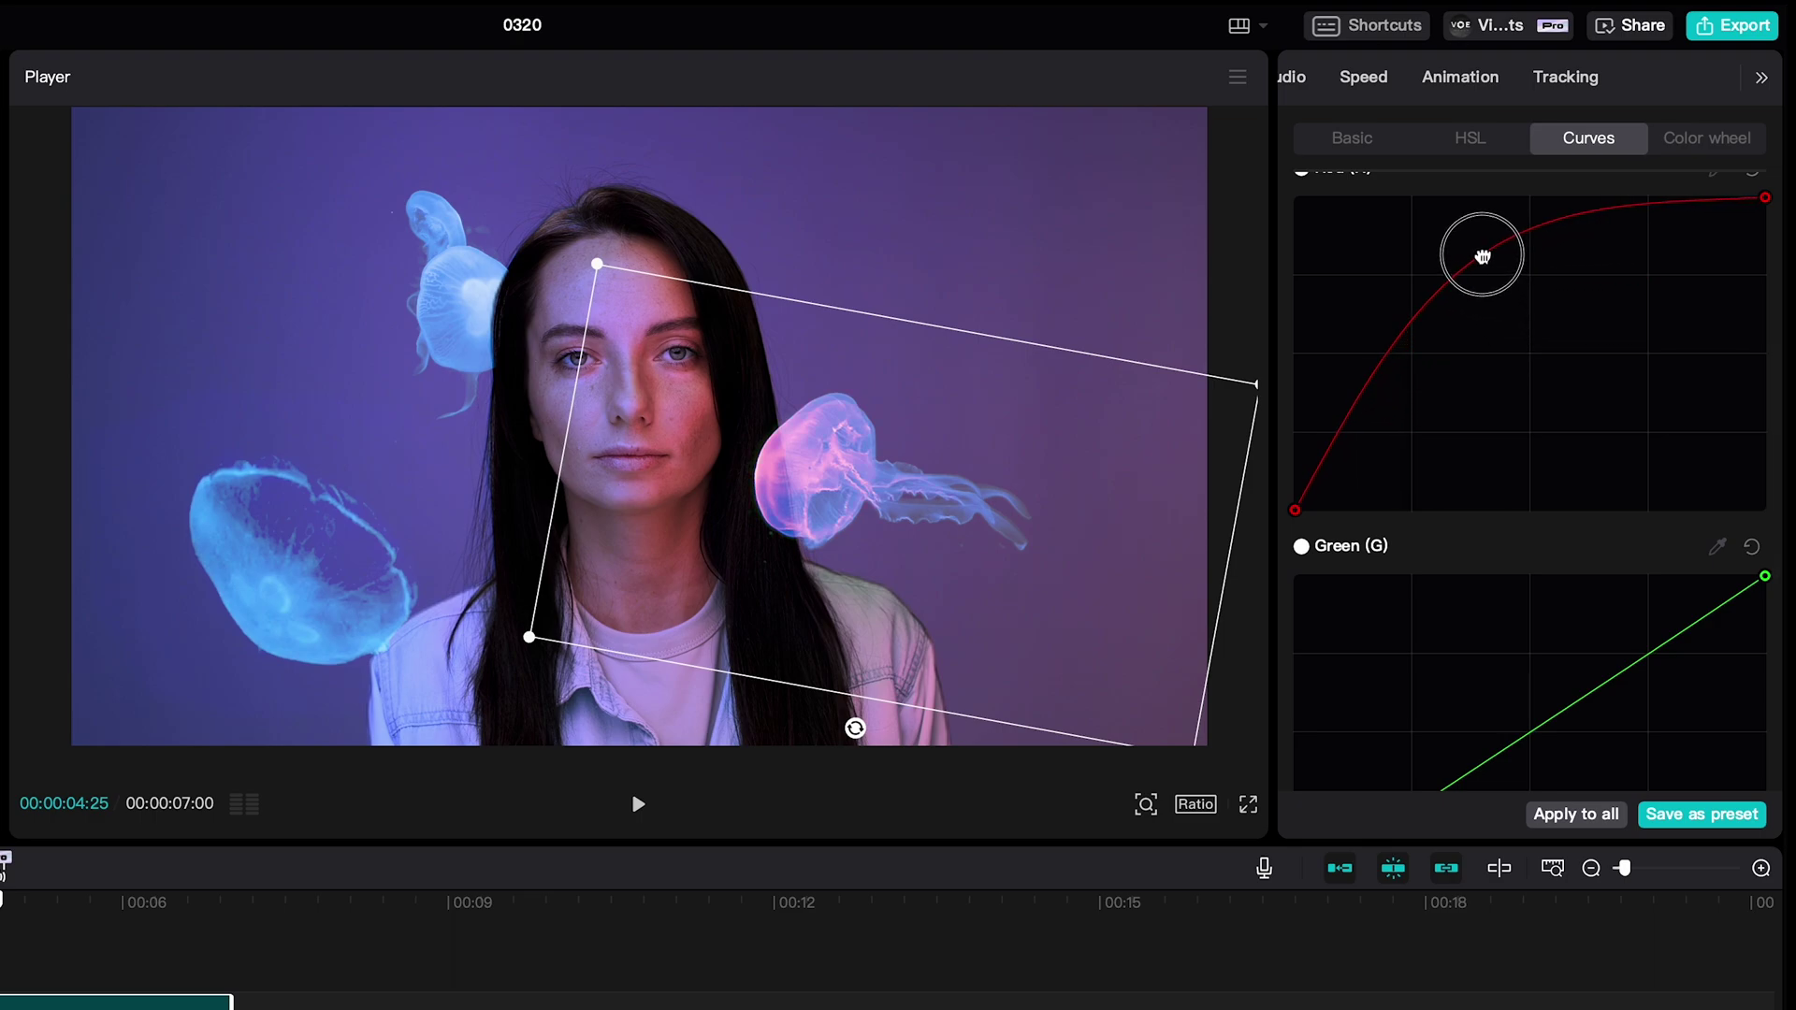
pyautogui.scroll(-5, 1544, 452)
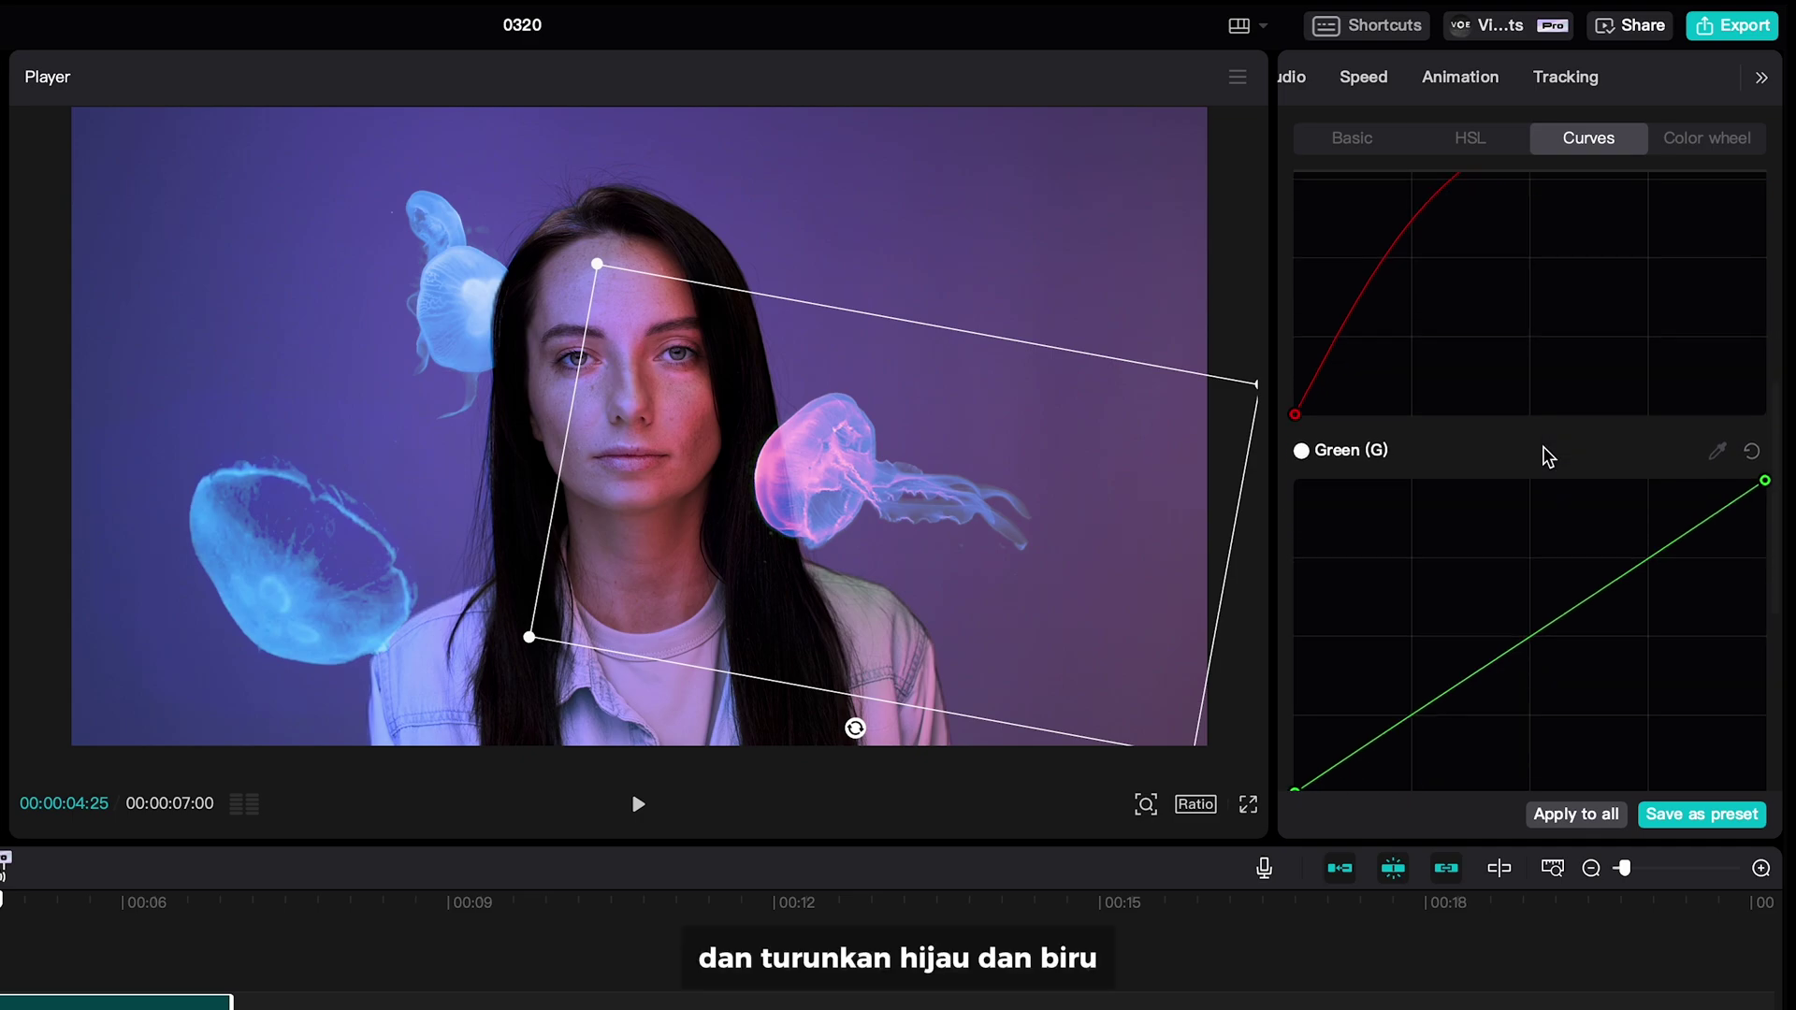
pyautogui.moveTo(1537, 442); pyautogui.dragTo(1559, 477)
pyautogui.scroll(-5, 1563, 473)
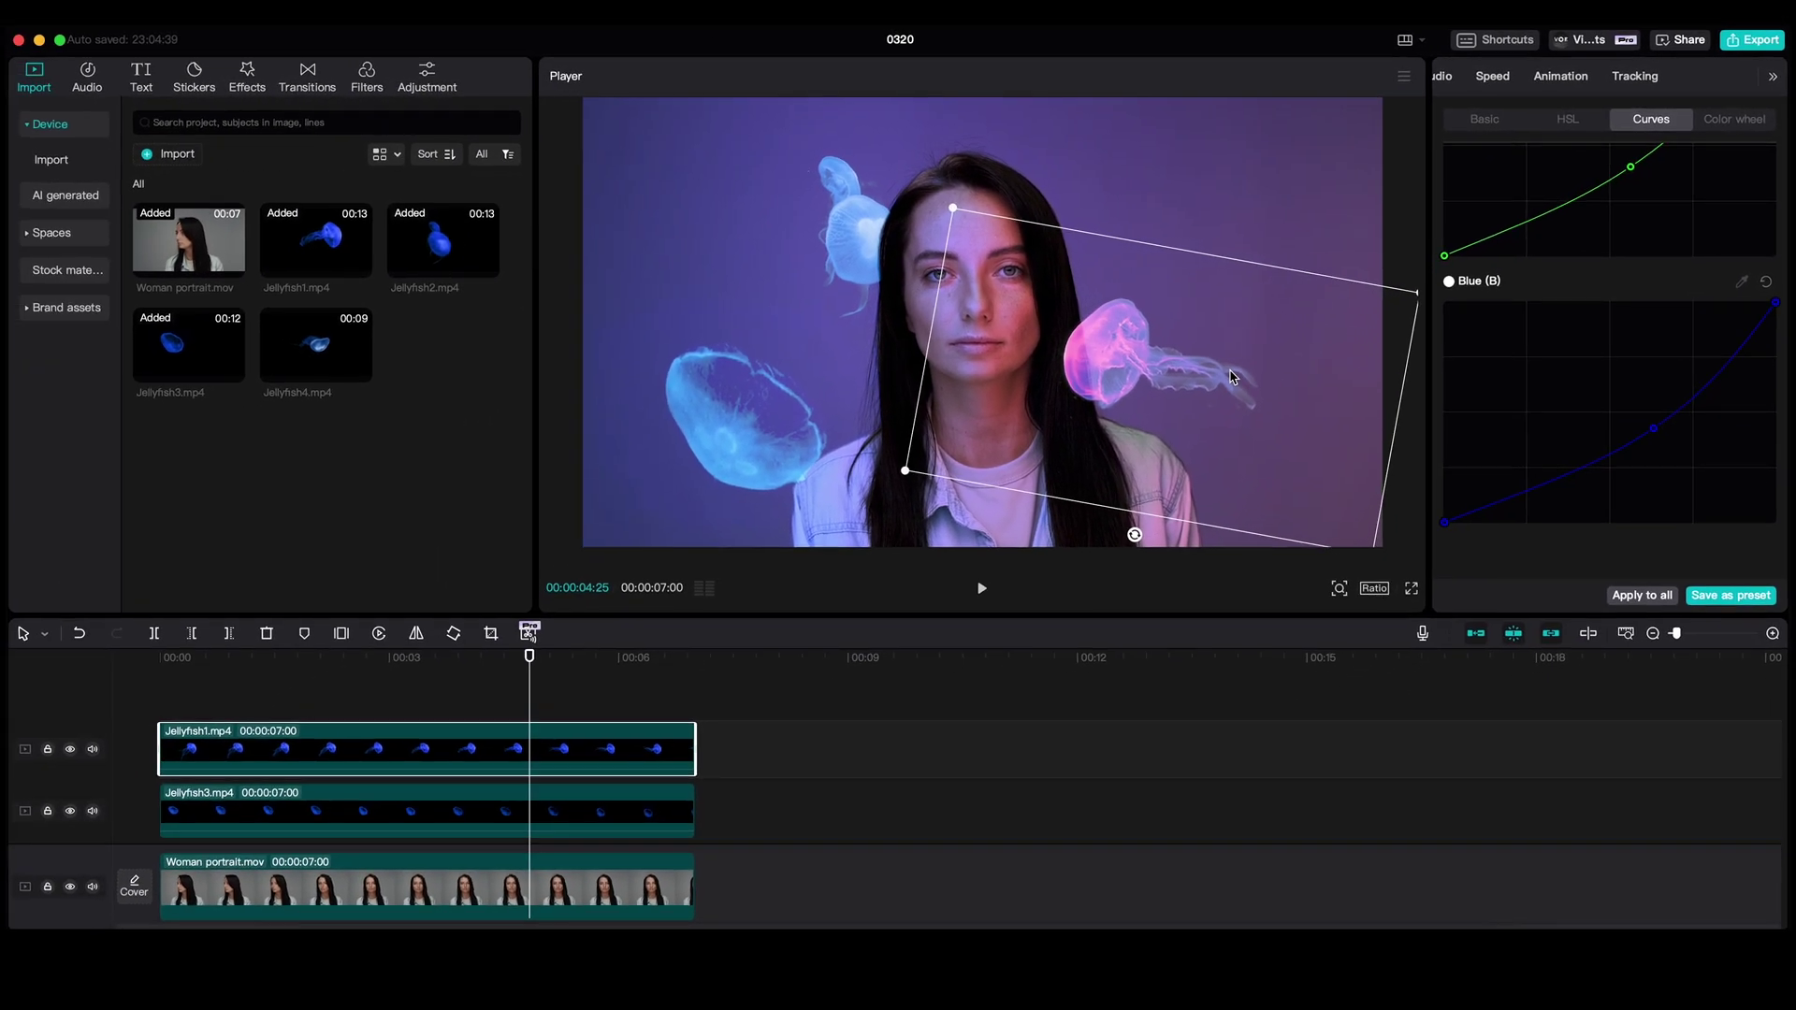
pyautogui.moveTo(316, 344); pyautogui.dragTo(164, 739)
# - Trim Jellyfish4 to 7 s, screen-blend it and shrink it to about half size
pyautogui.moveTo(835, 738); pyautogui.dragTo(694, 738)
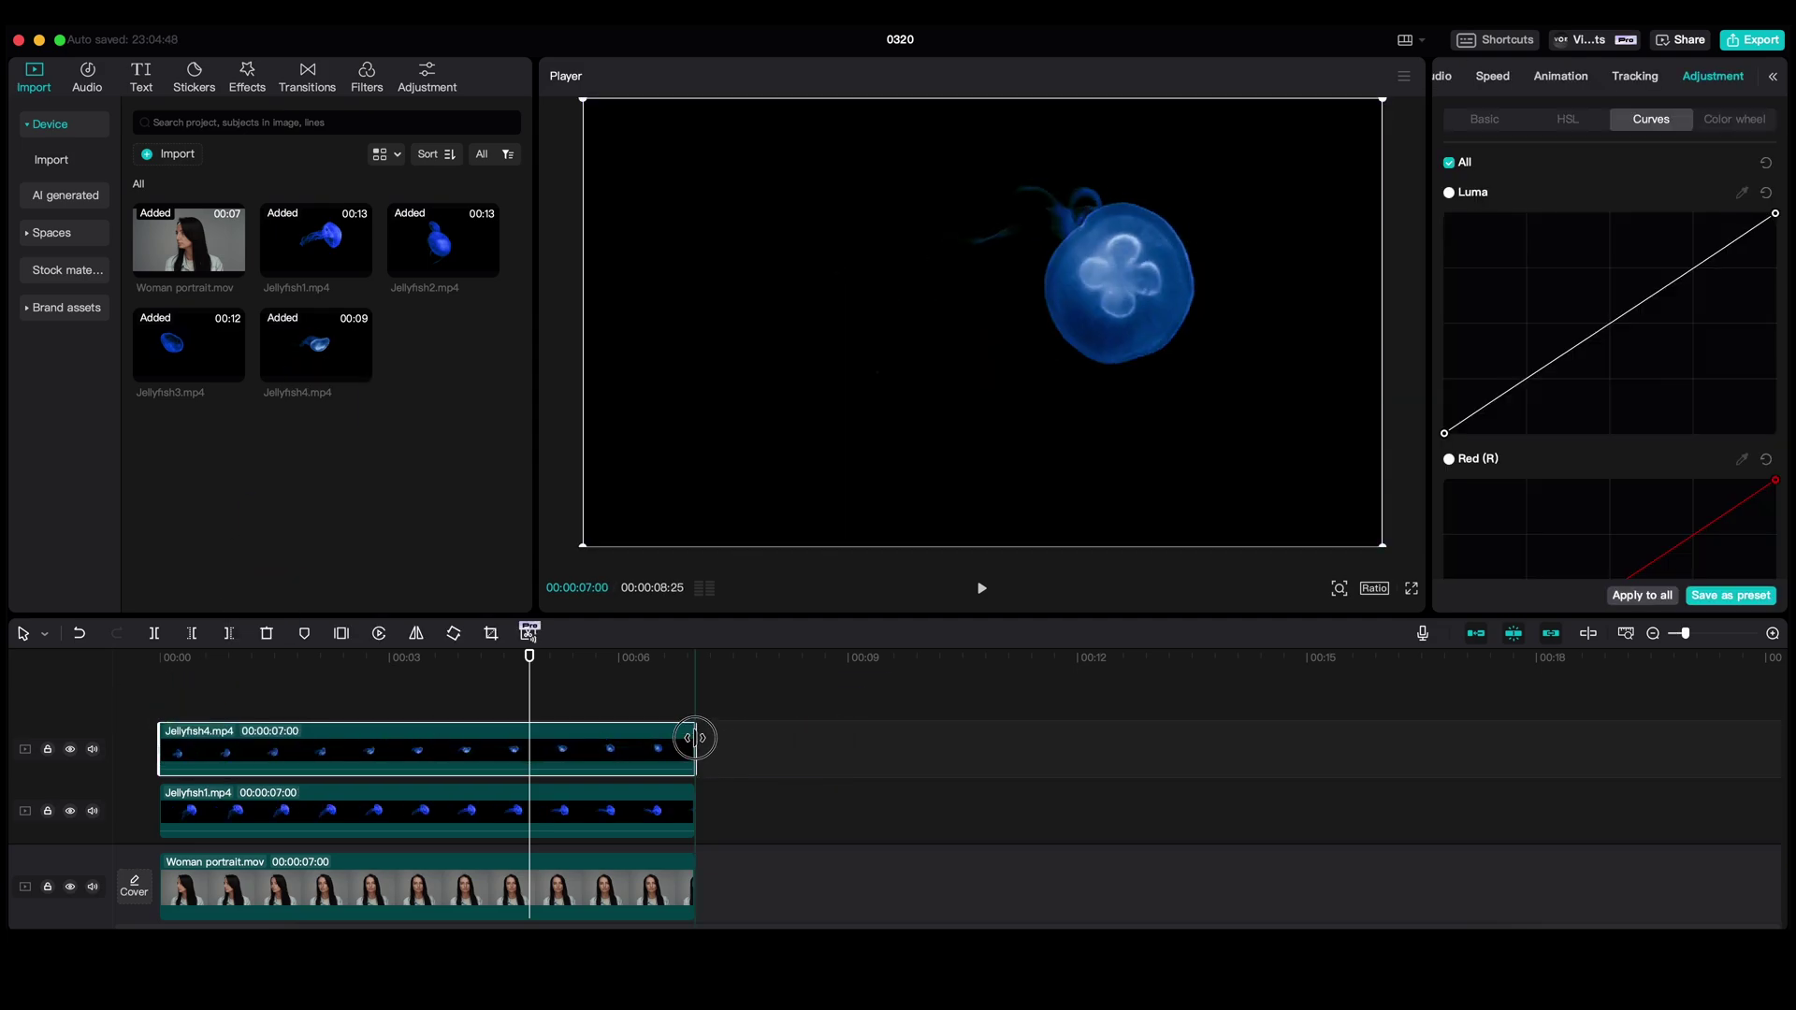
pyautogui.click(1456, 76)
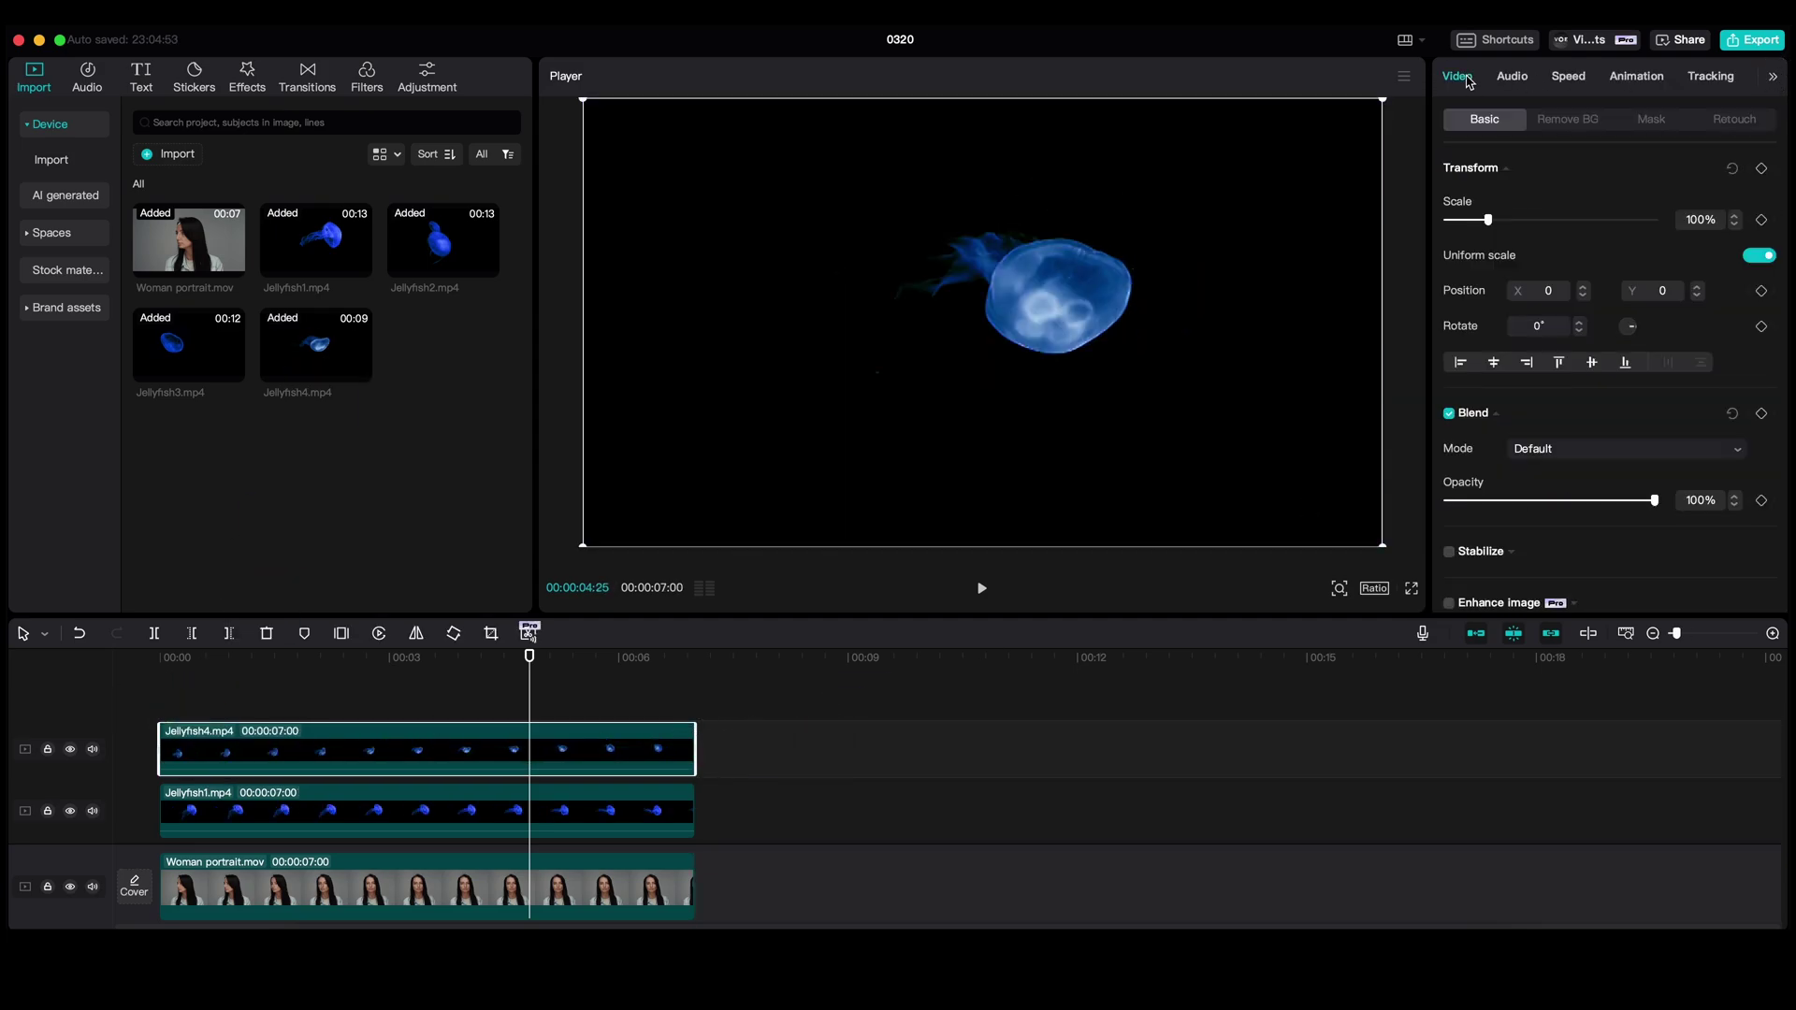
pyautogui.click(1627, 449)
pyautogui.click(1603, 793)
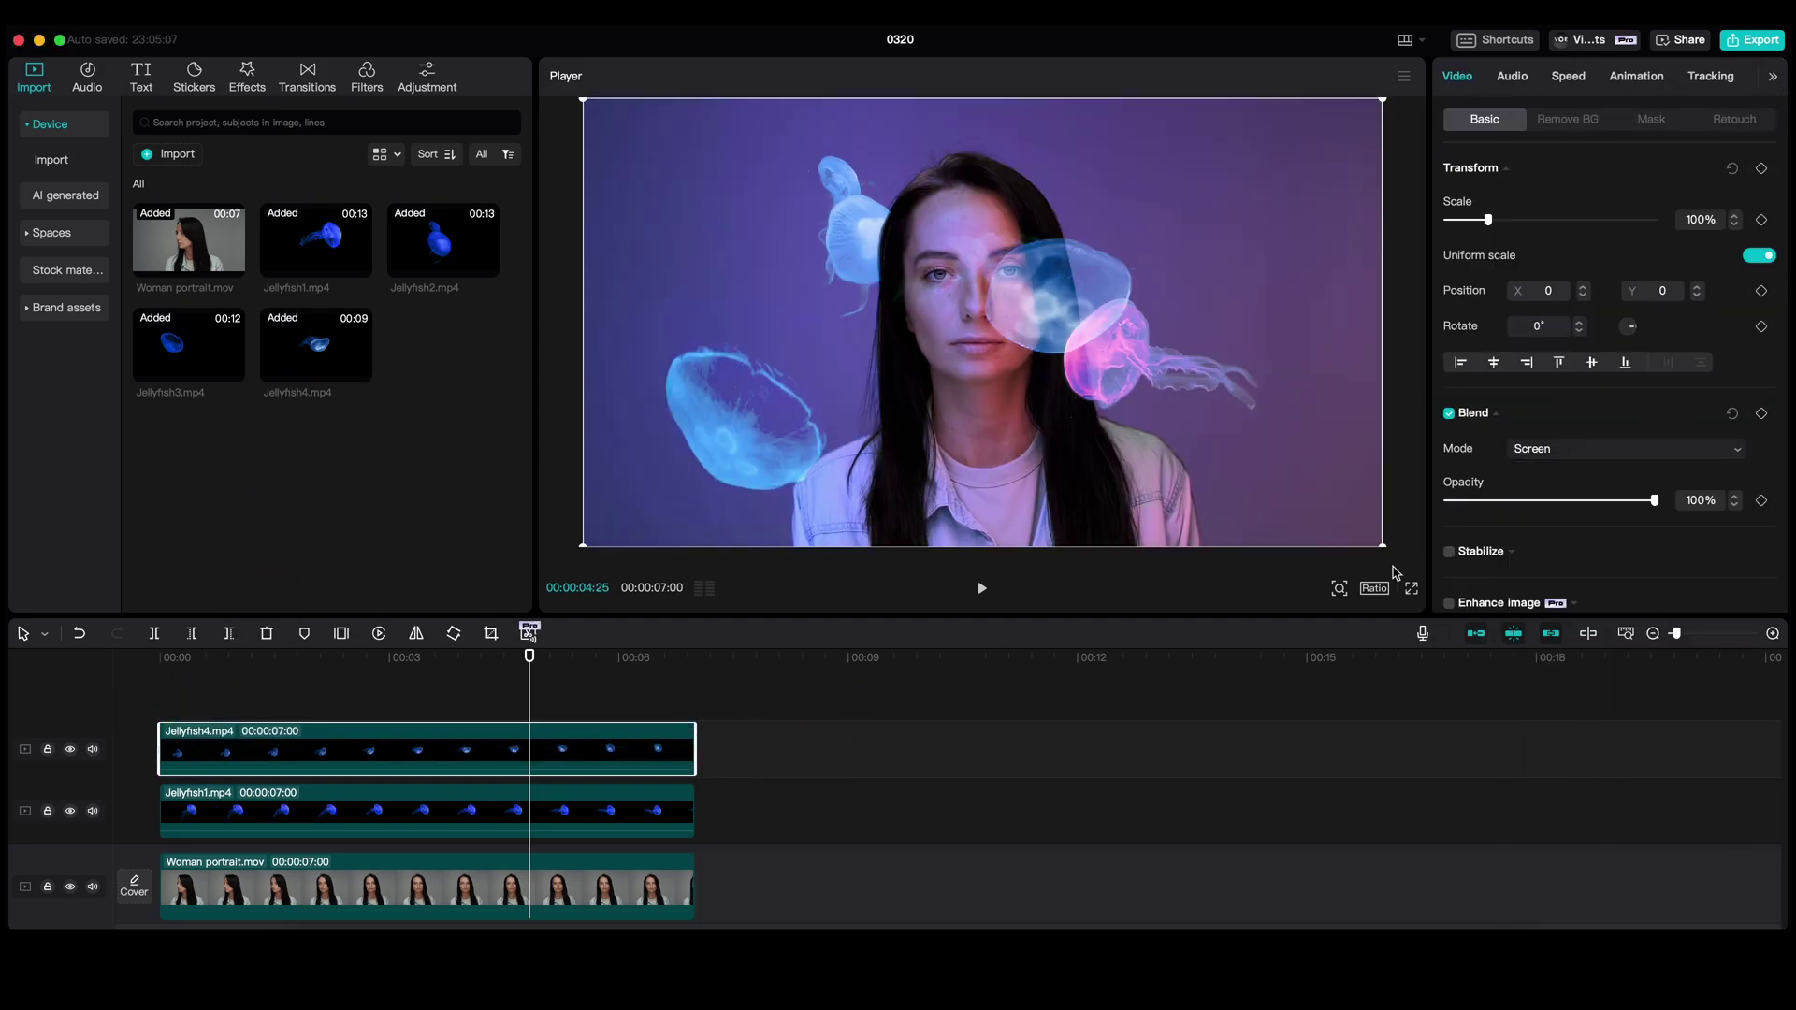
pyautogui.moveTo(1382, 545); pyautogui.dragTo(1270, 317)
pyautogui.moveTo(1195, 233); pyautogui.dragTo(1186, 232)
pyautogui.scroll(-10, 1493, 470)
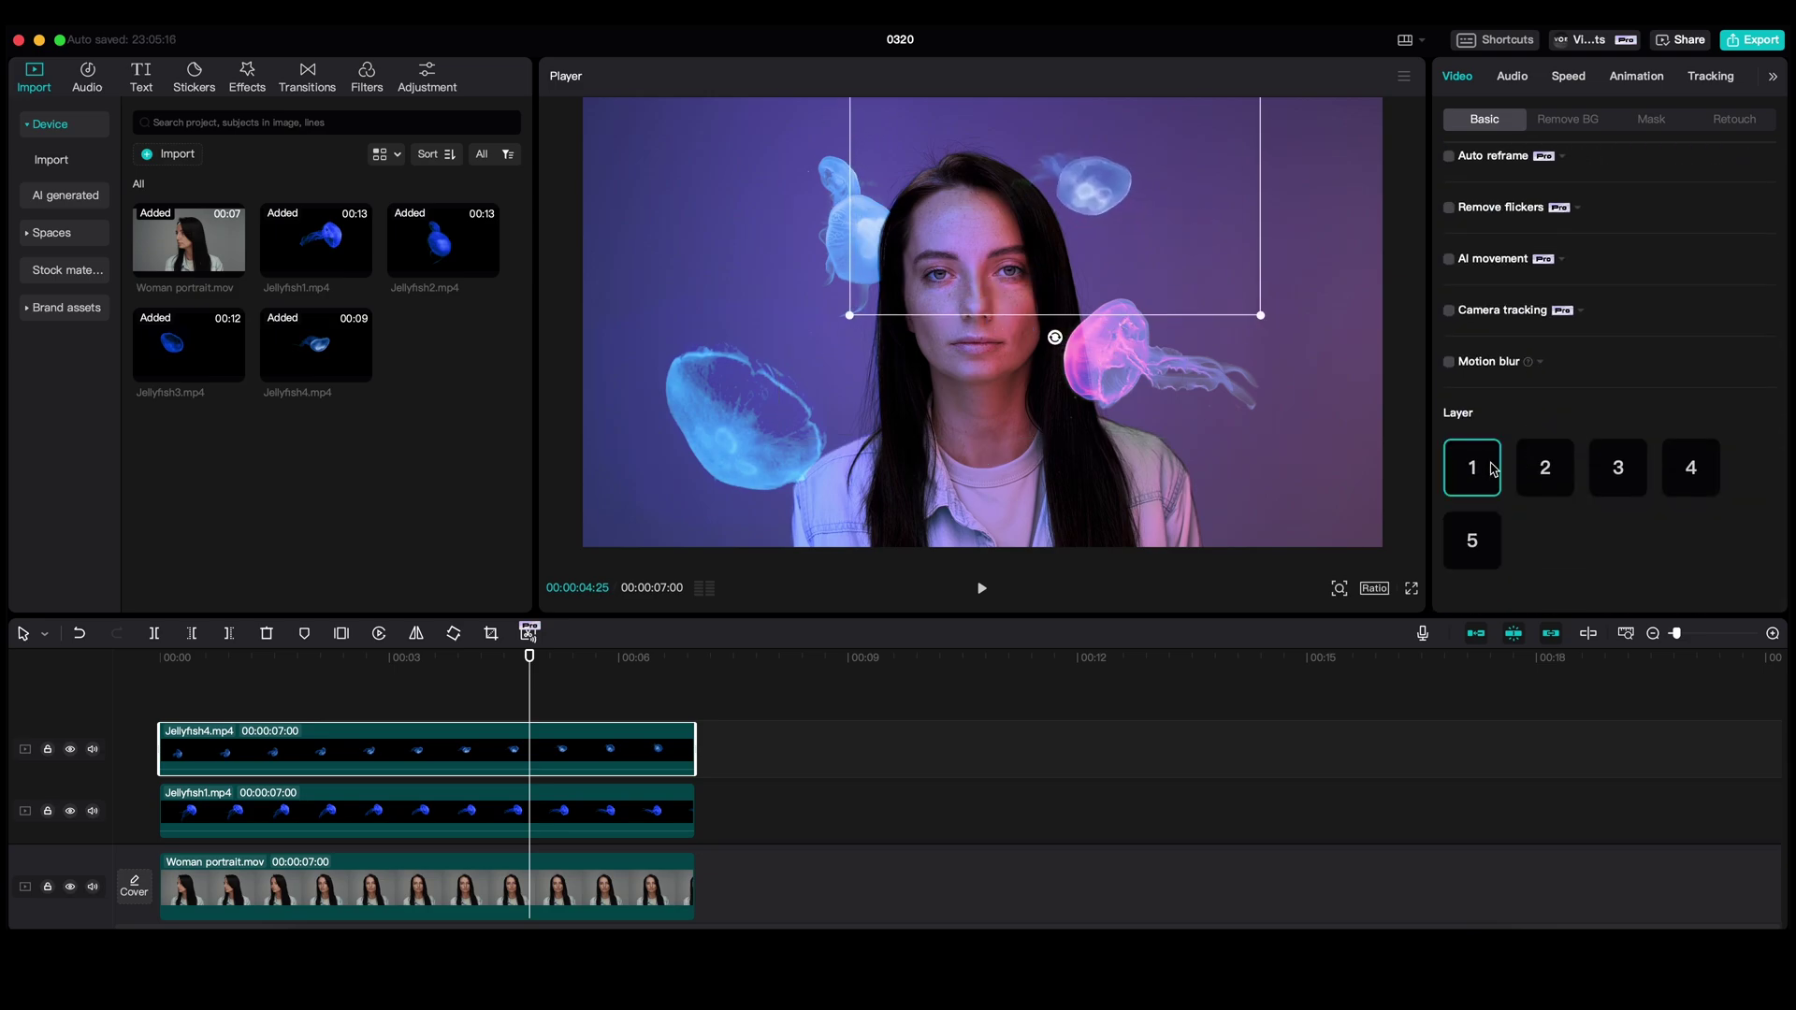
# - Adjust Jellyfish4's colour curves, then deselect the clips and play back the composite
pyautogui.click(1772, 76)
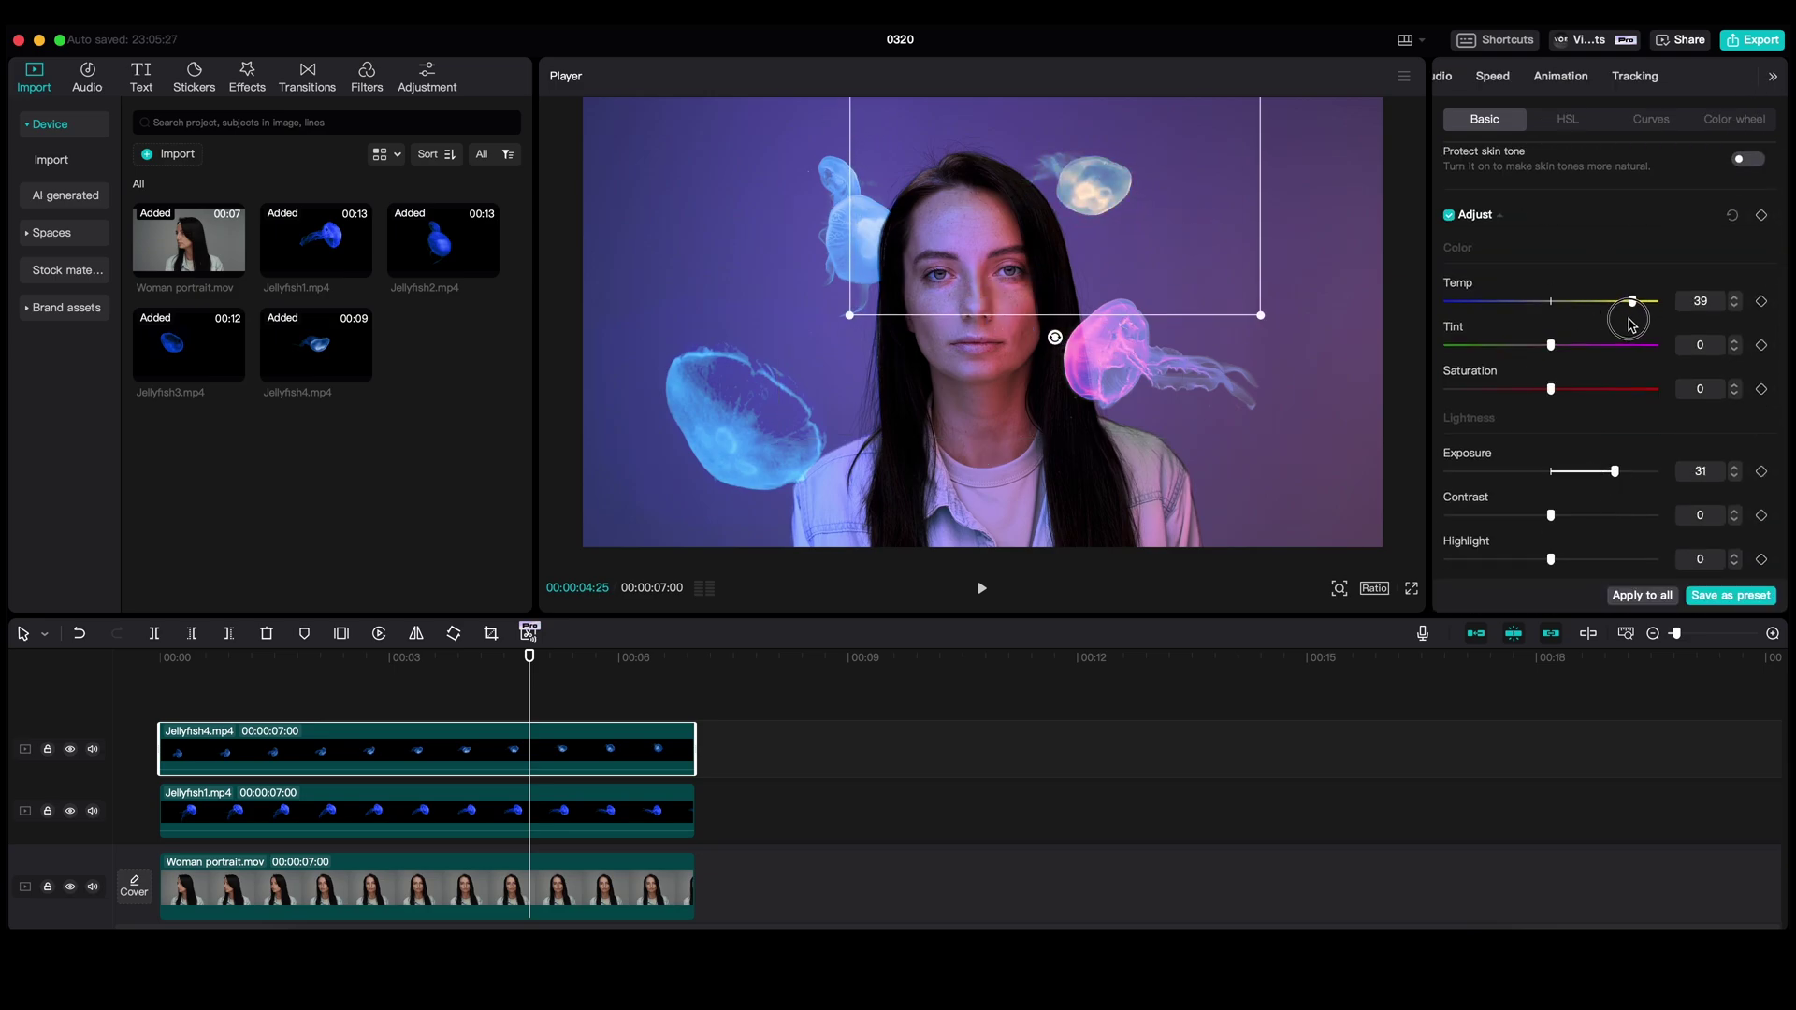
pyautogui.click(1650, 118)
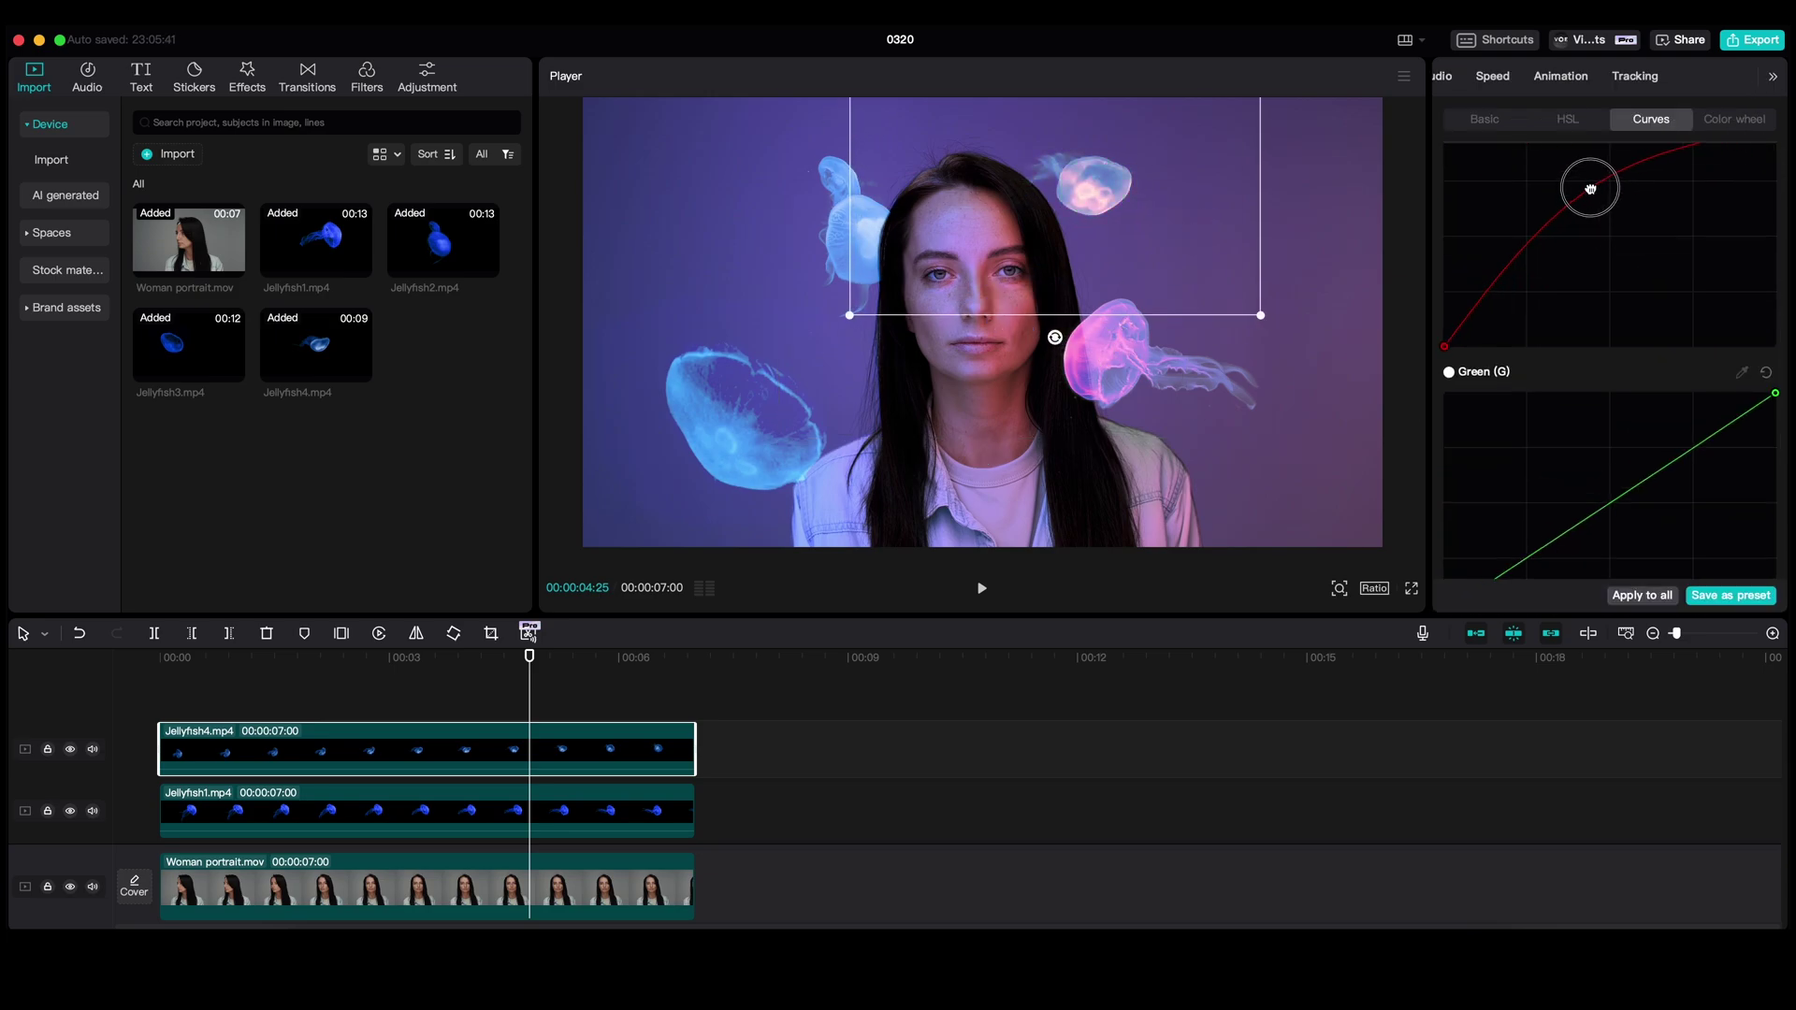
pyautogui.scroll(-5, 1643, 467)
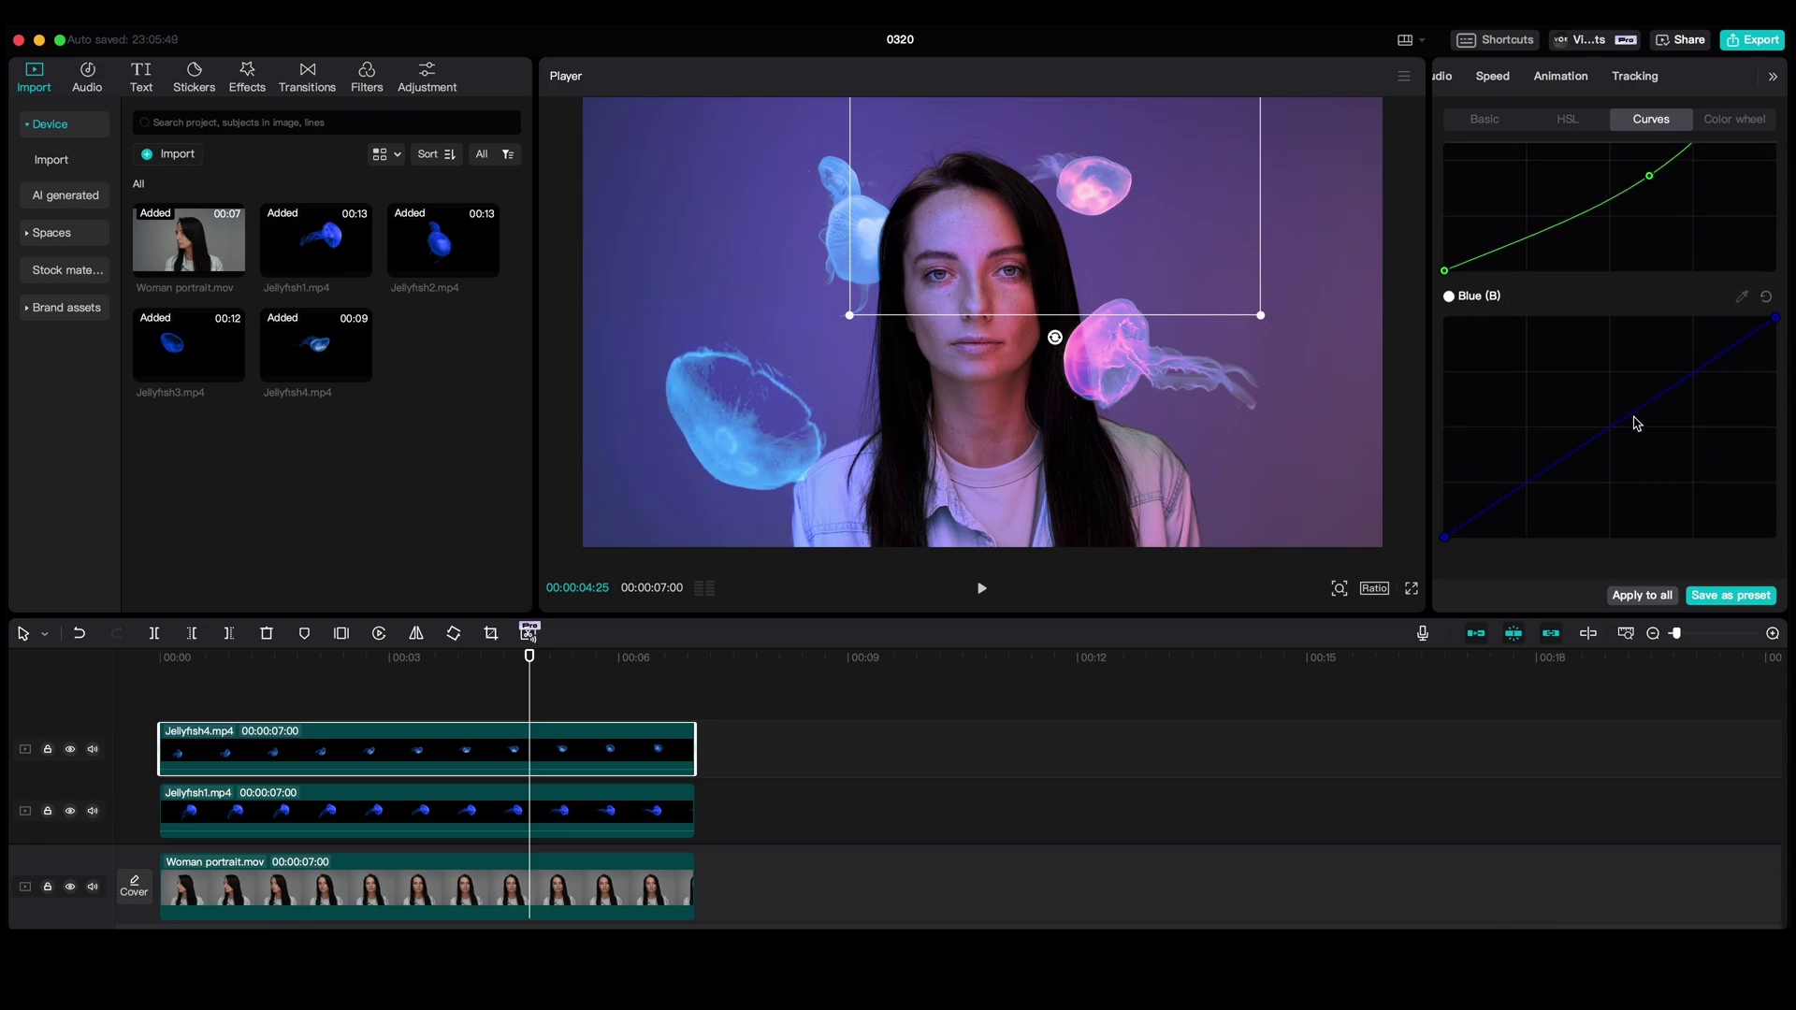
pyautogui.click(645, 812)
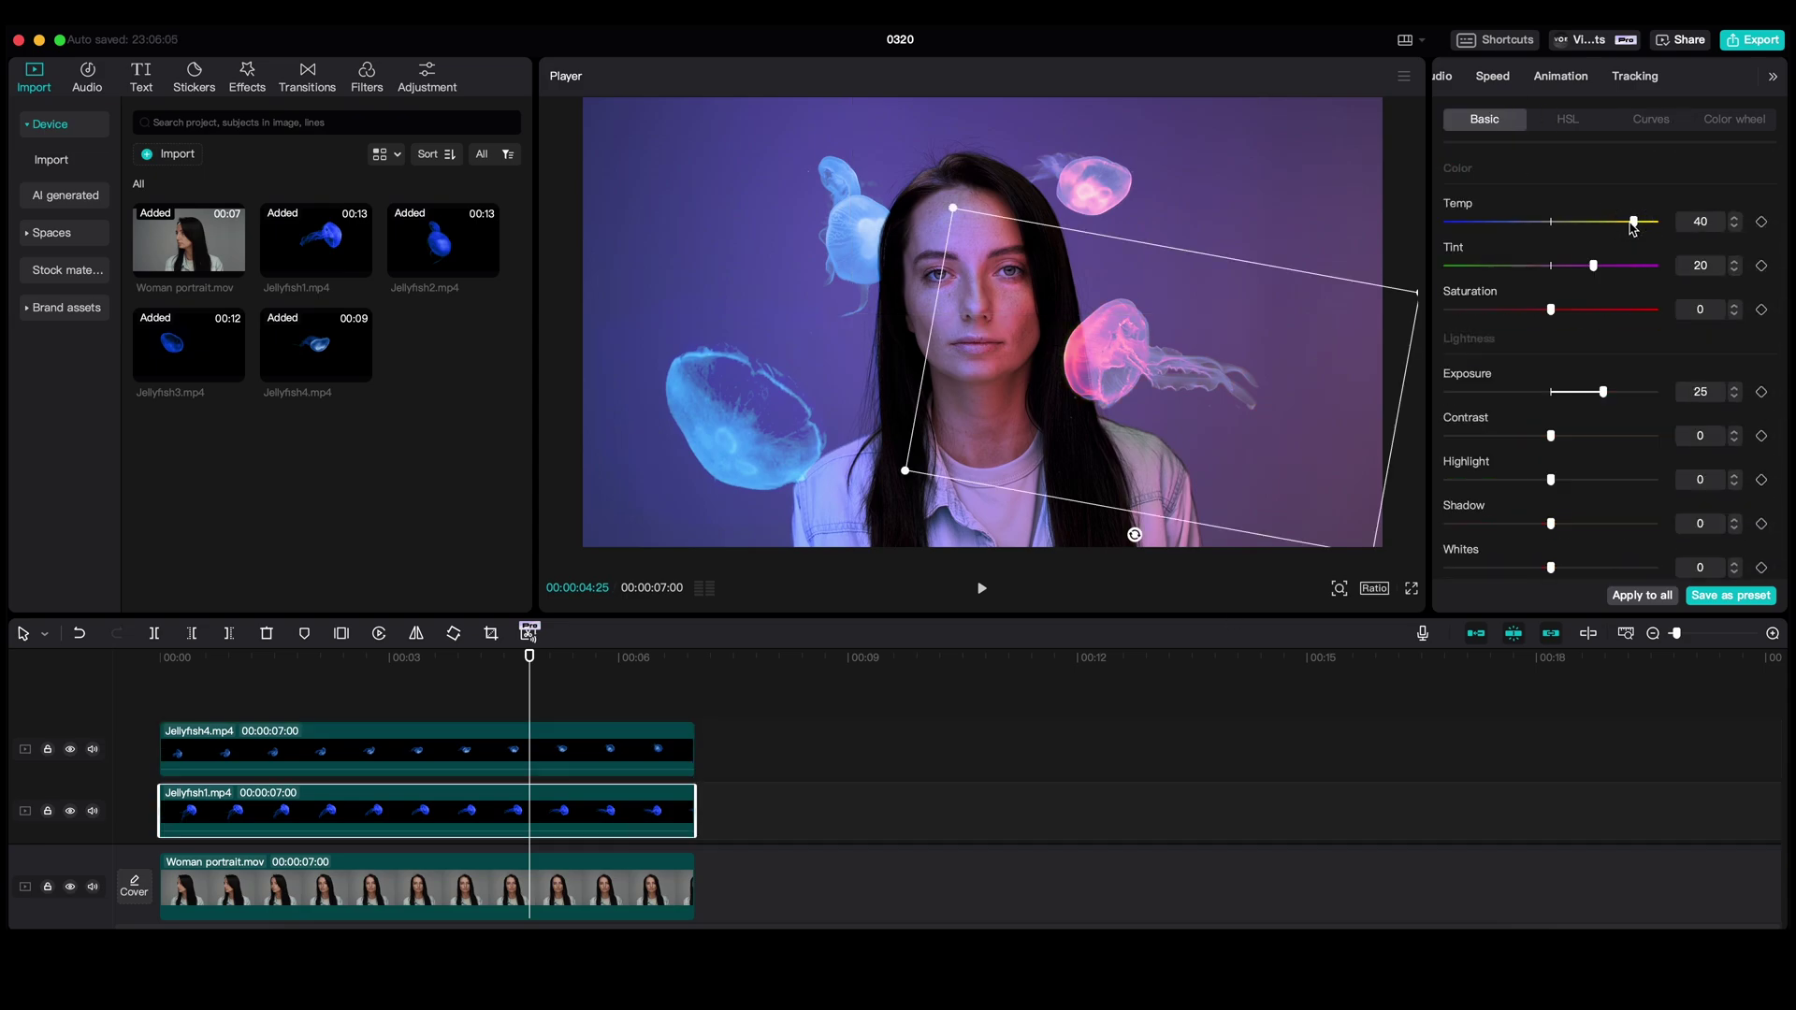
pyautogui.click(182, 697)
pyautogui.press('space')
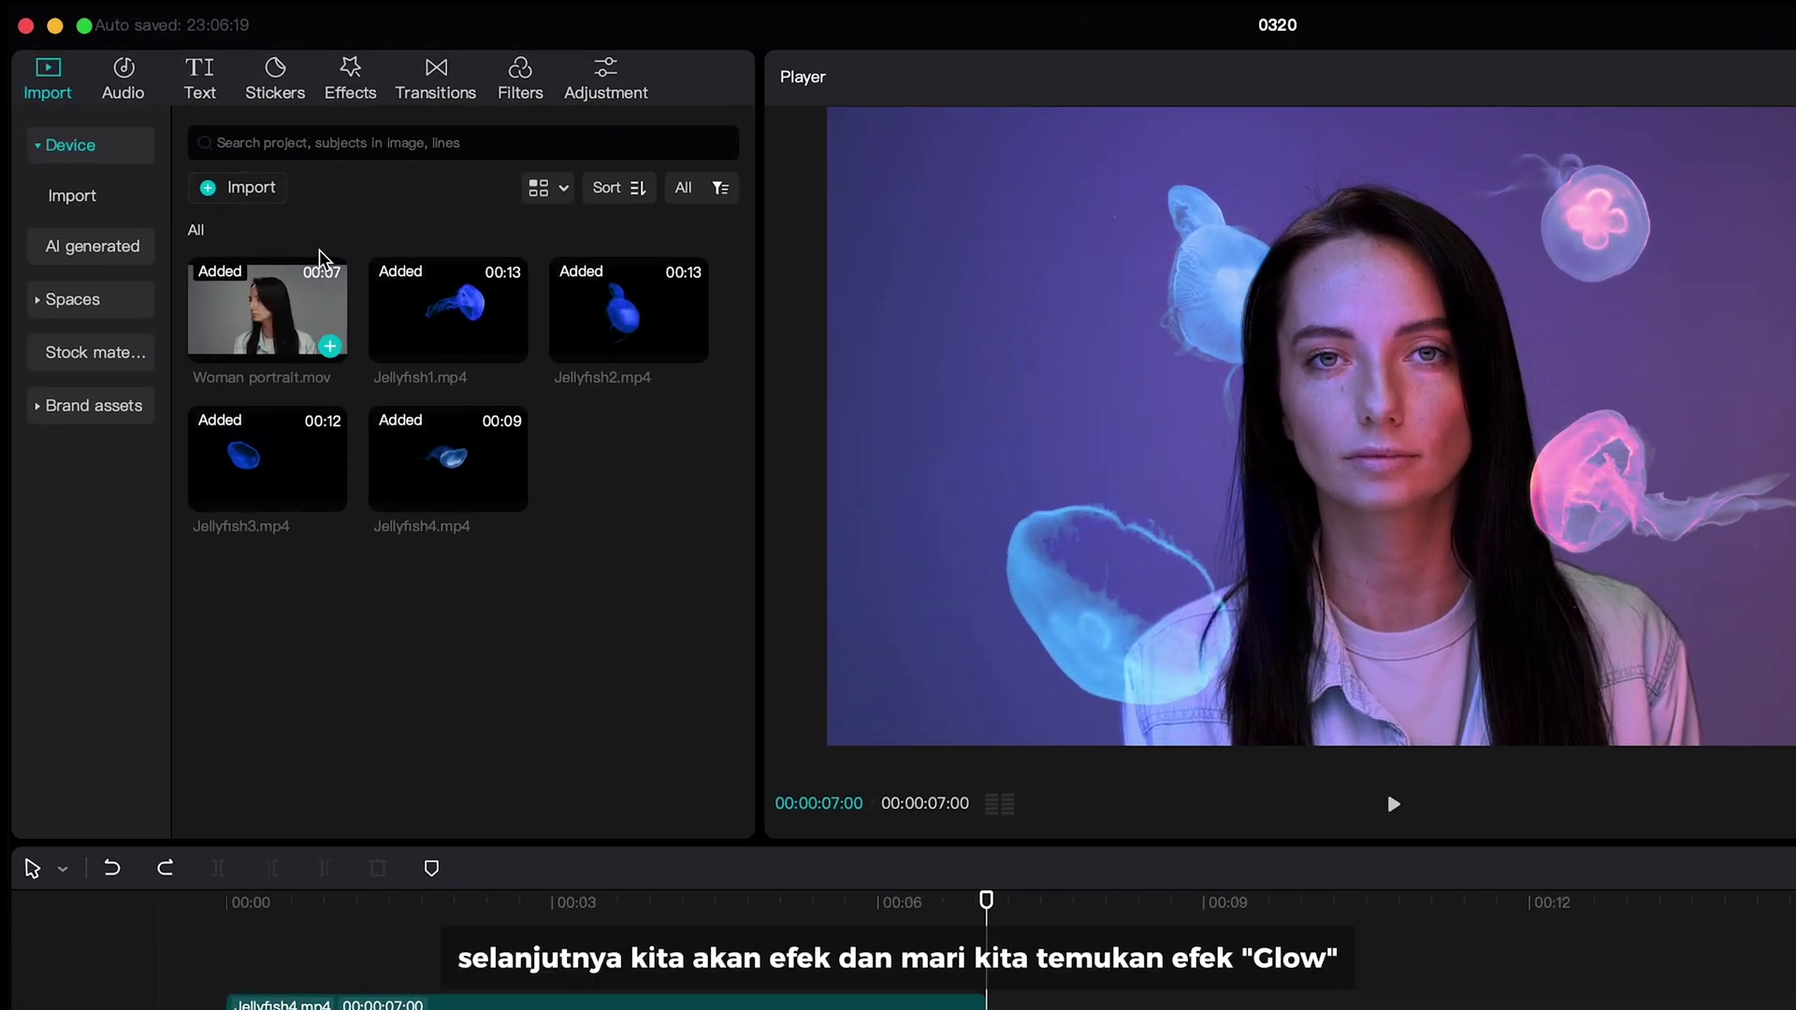
# - Search effects for 'glo' and apply Edge Glow to Jellyfish4 with Glow about 70
pyautogui.click(368, 99)
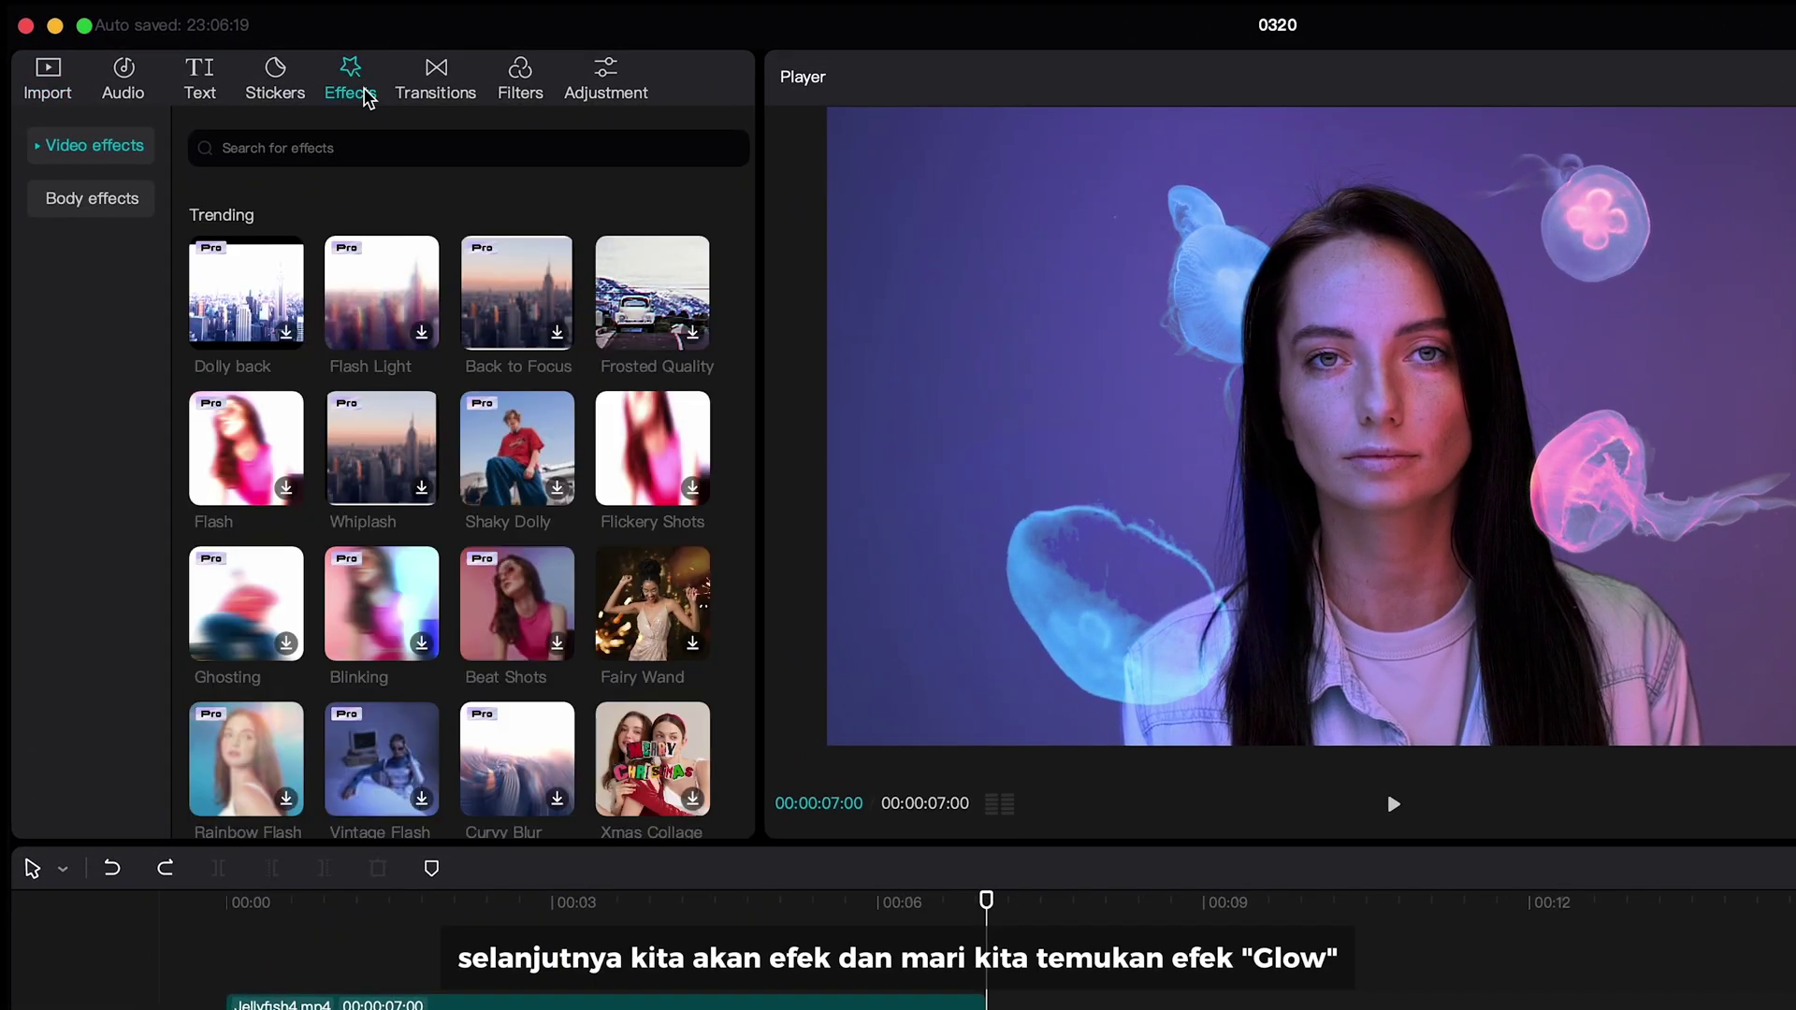
pyautogui.click(355, 145)
pyautogui.write('glow')
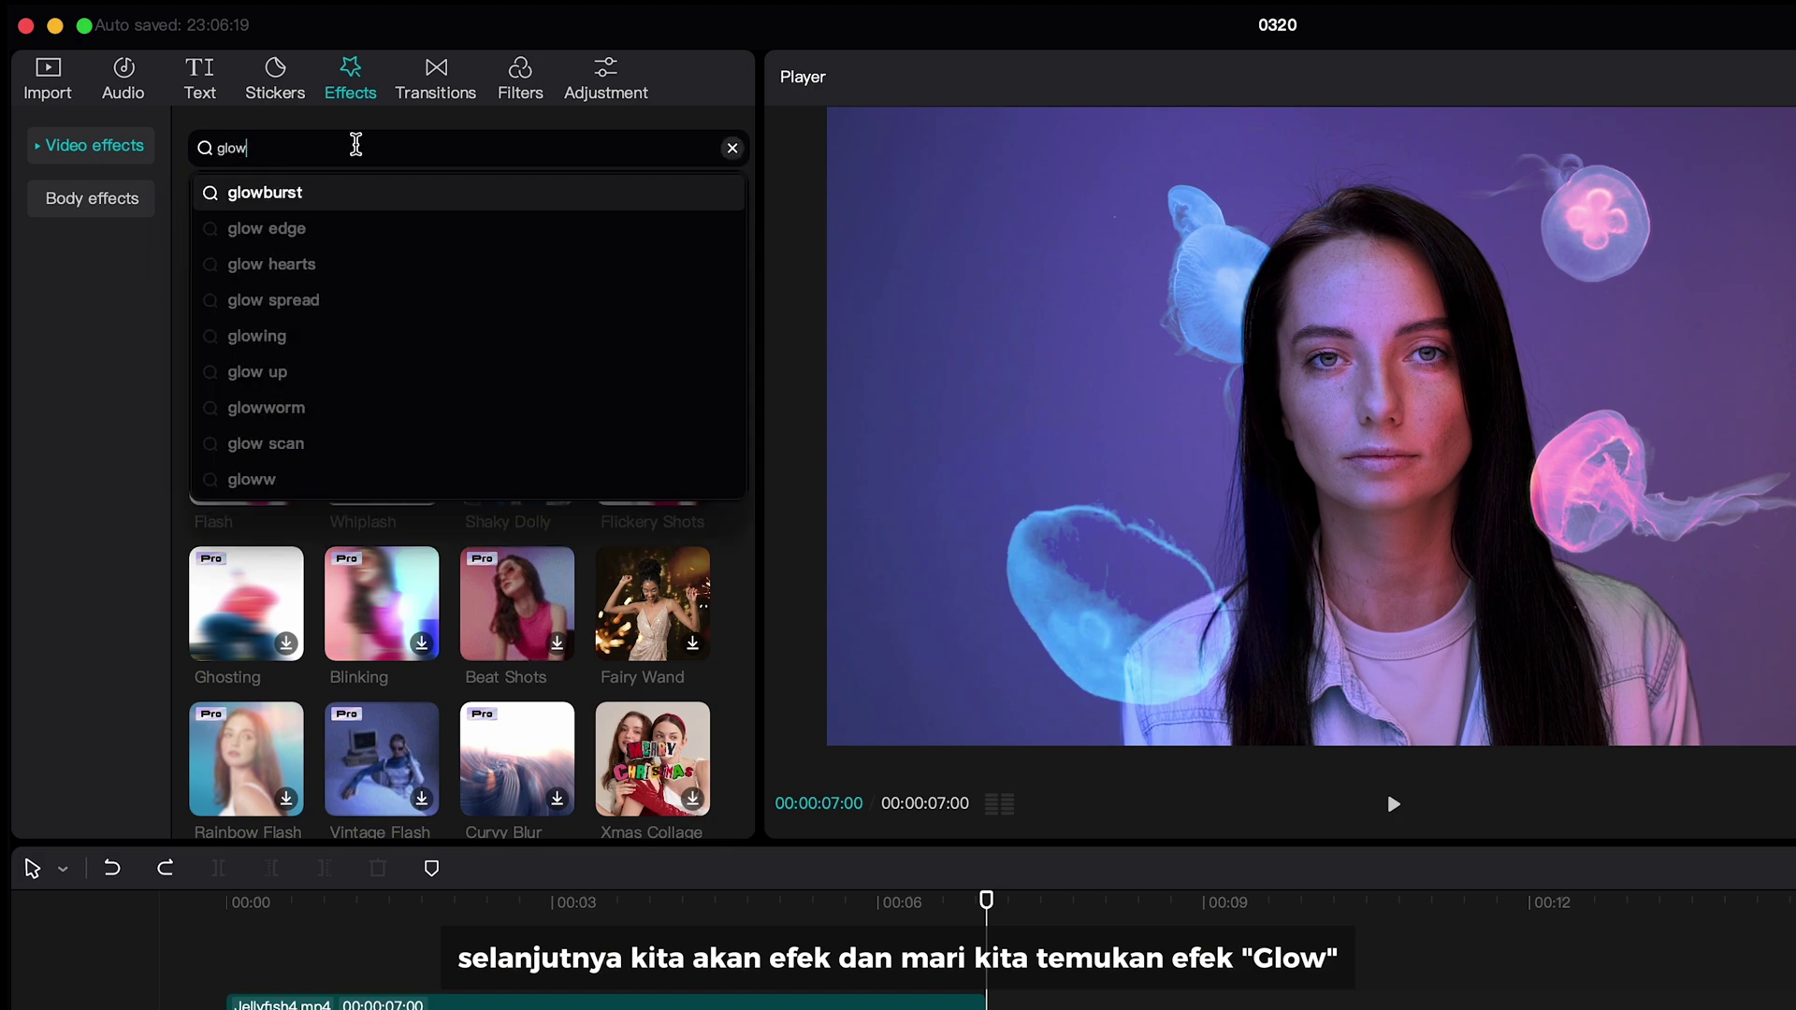
pyautogui.press('Return')
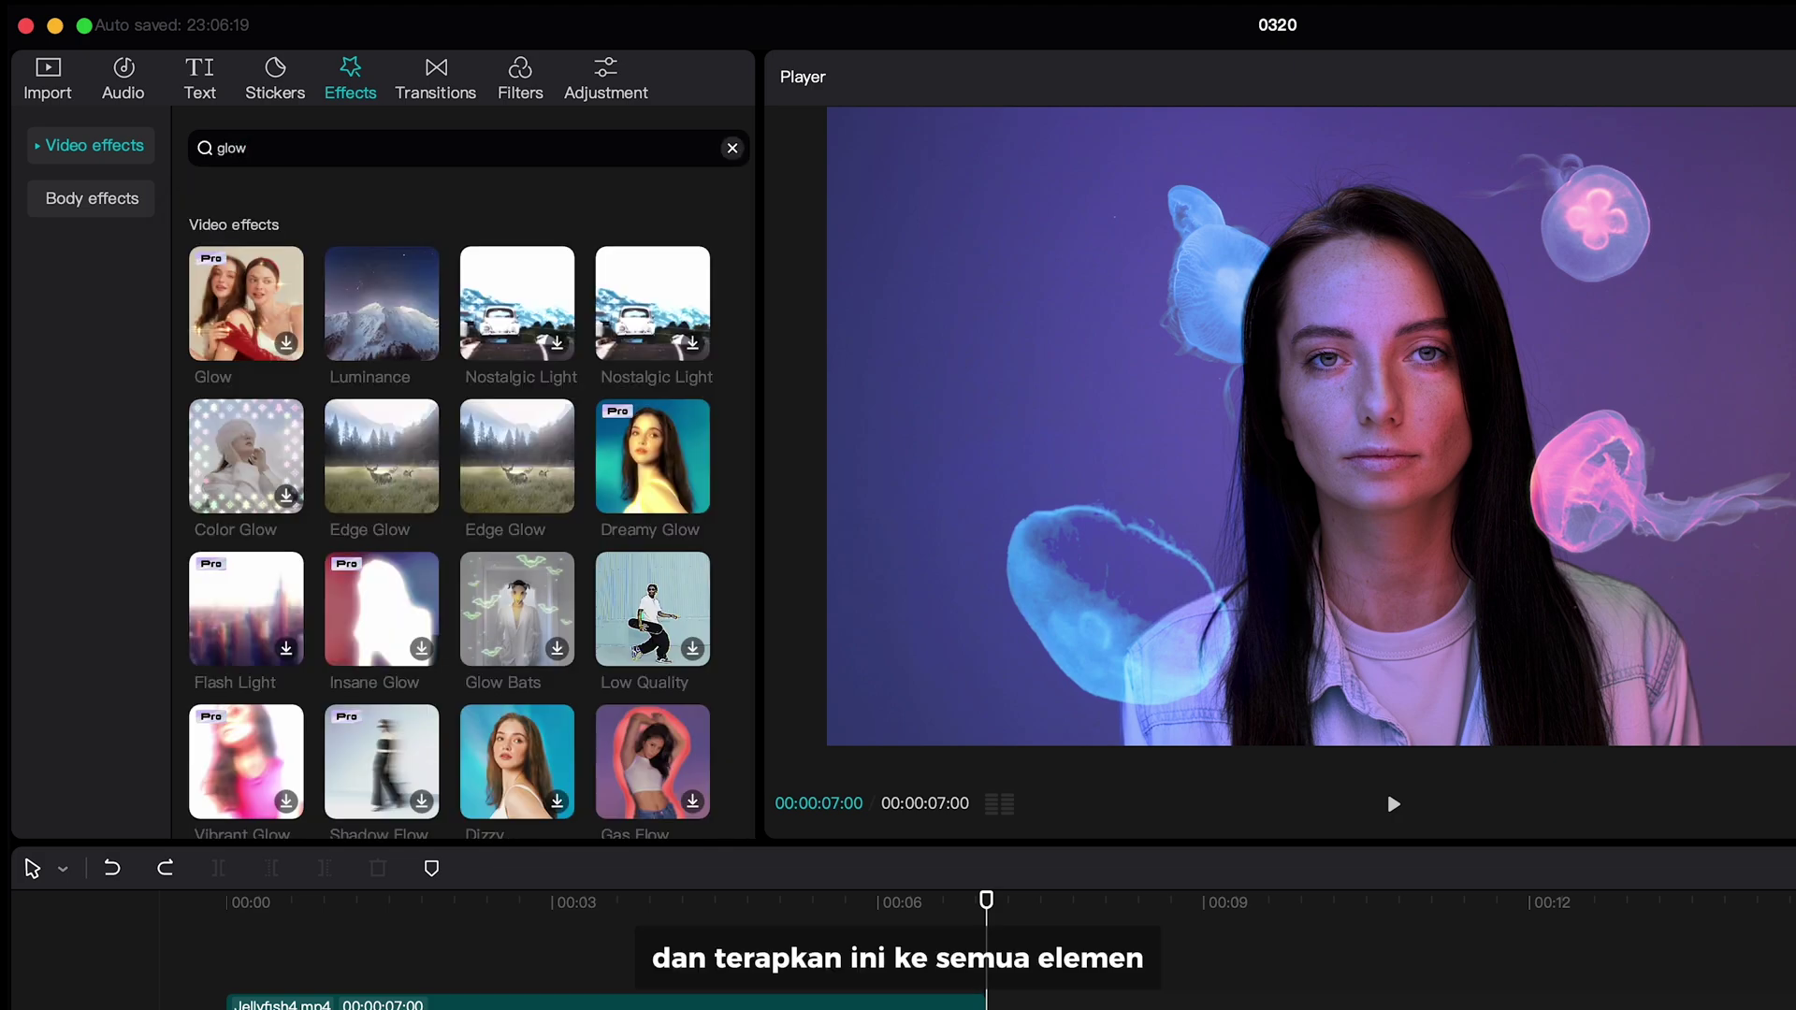
pyautogui.moveTo(390, 412); pyautogui.dragTo(477, 1009)
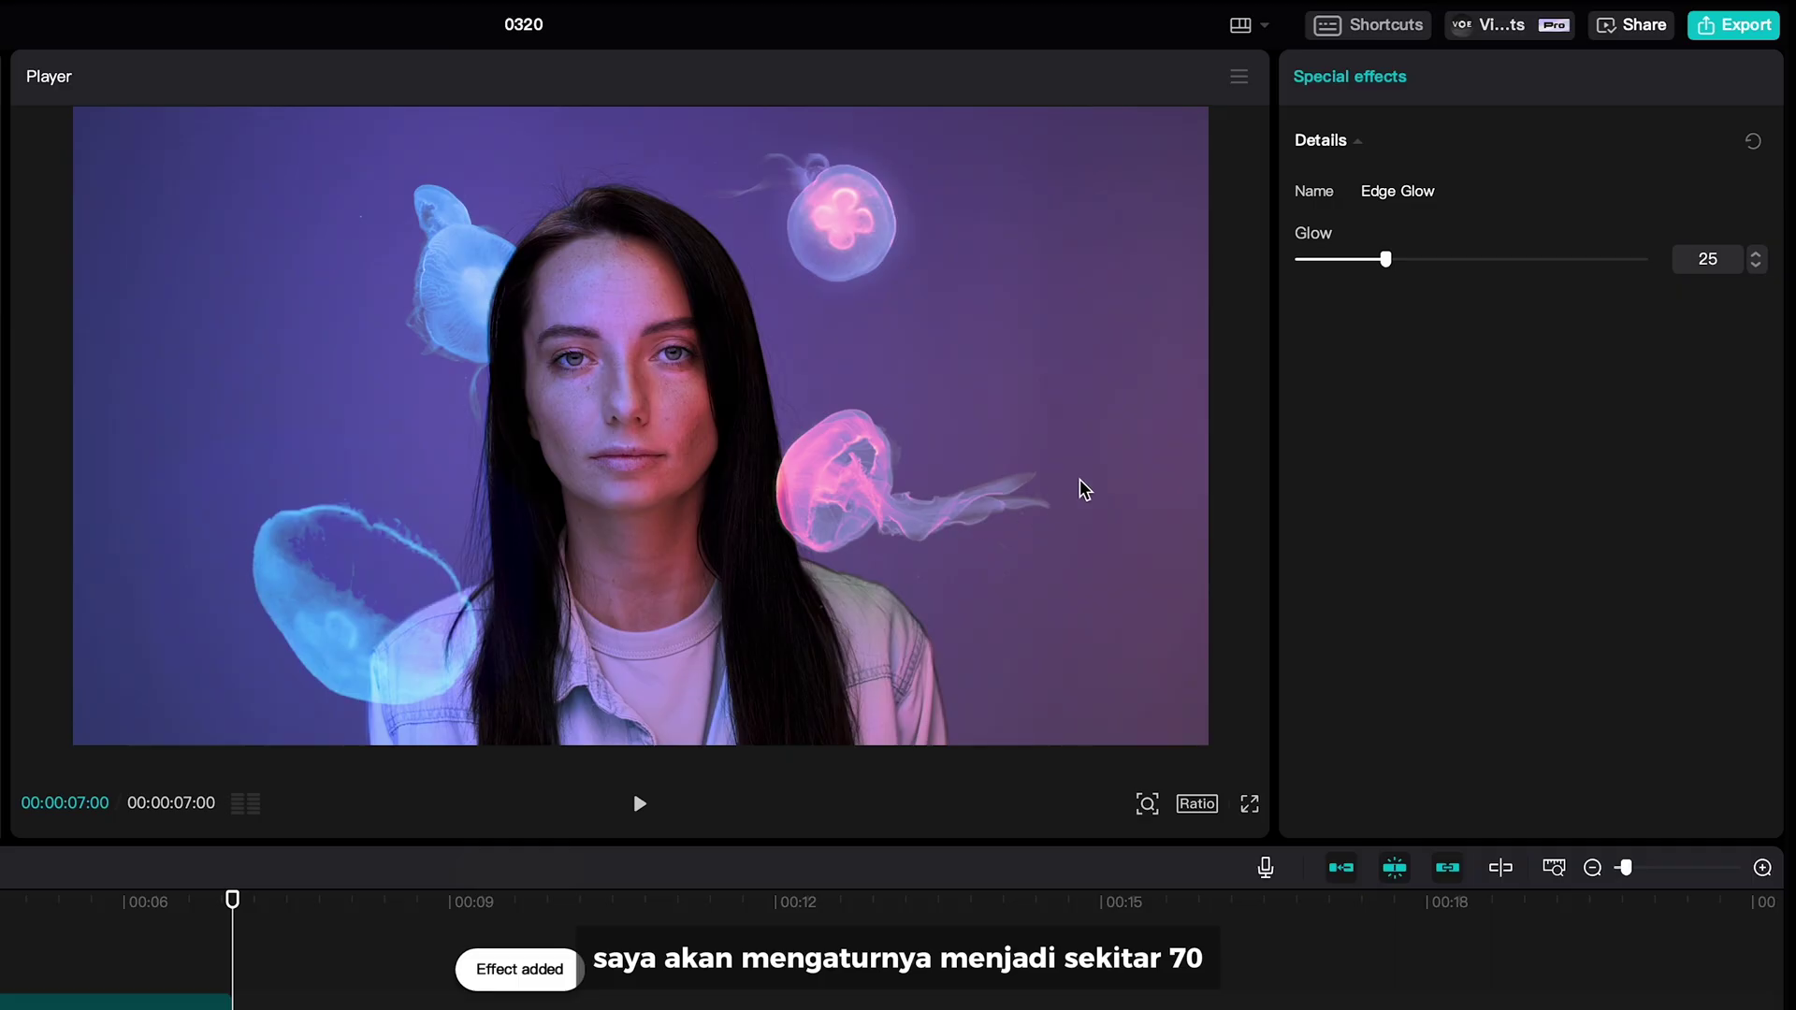
pyautogui.moveTo(1402, 258); pyautogui.dragTo(1478, 260)
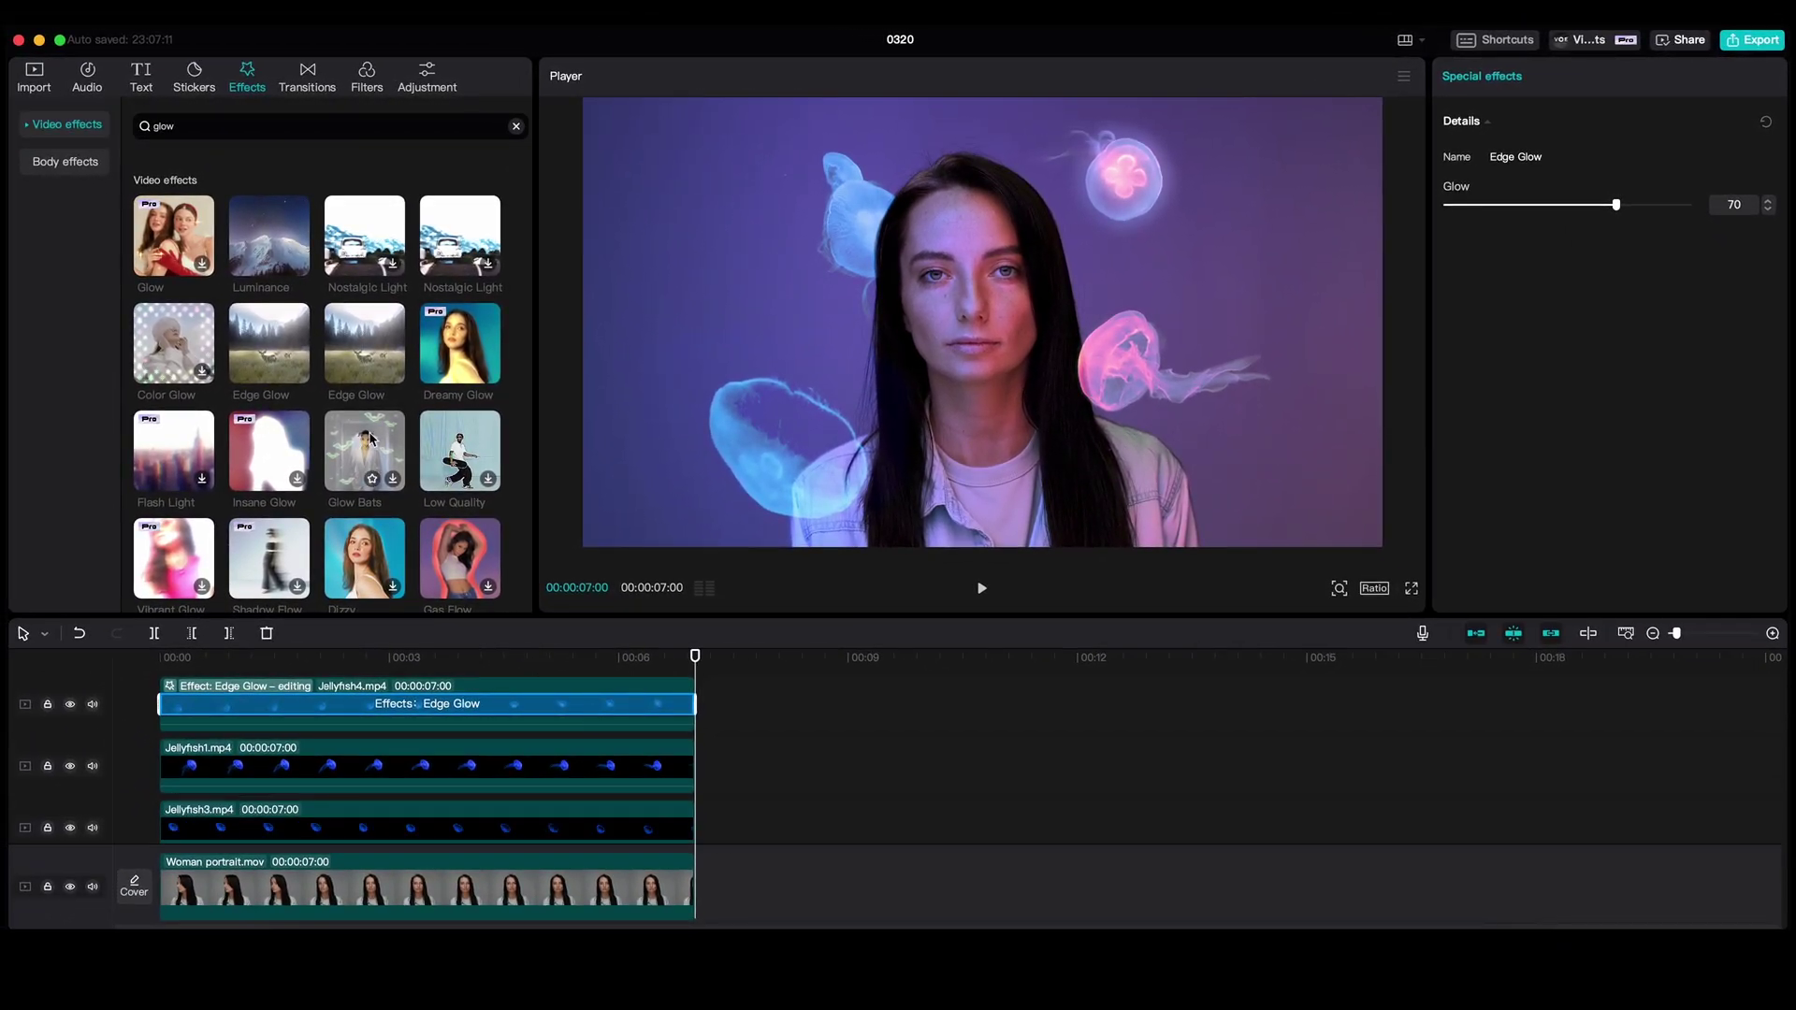
# - Apply Edge Glow at about 70 to Jellyfish1, Jellyfish3 and the remaining jellyfish, then play back
pyautogui.moveTo(270, 343); pyautogui.dragTo(364, 781)
pyautogui.moveTo(1521, 205); pyautogui.dragTo(1570, 206)
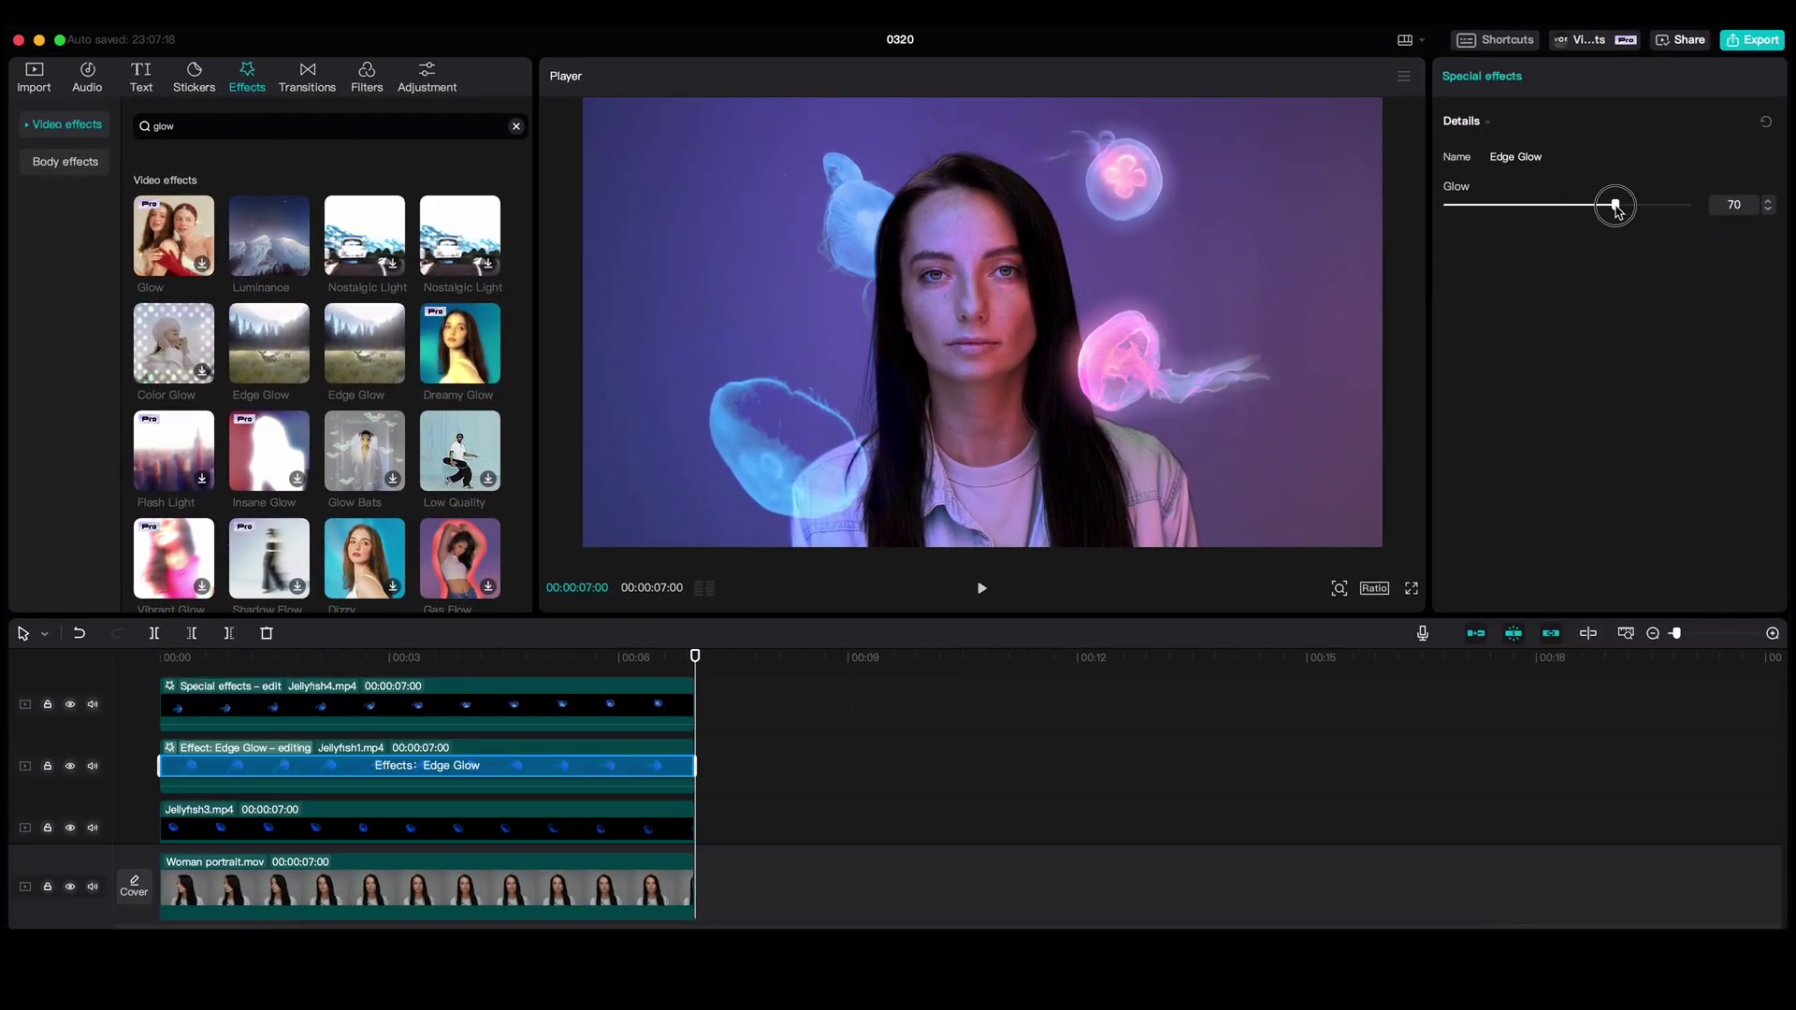
pyautogui.moveTo(270, 343); pyautogui.dragTo(381, 813)
pyautogui.moveTo(1521, 208); pyautogui.dragTo(1621, 224)
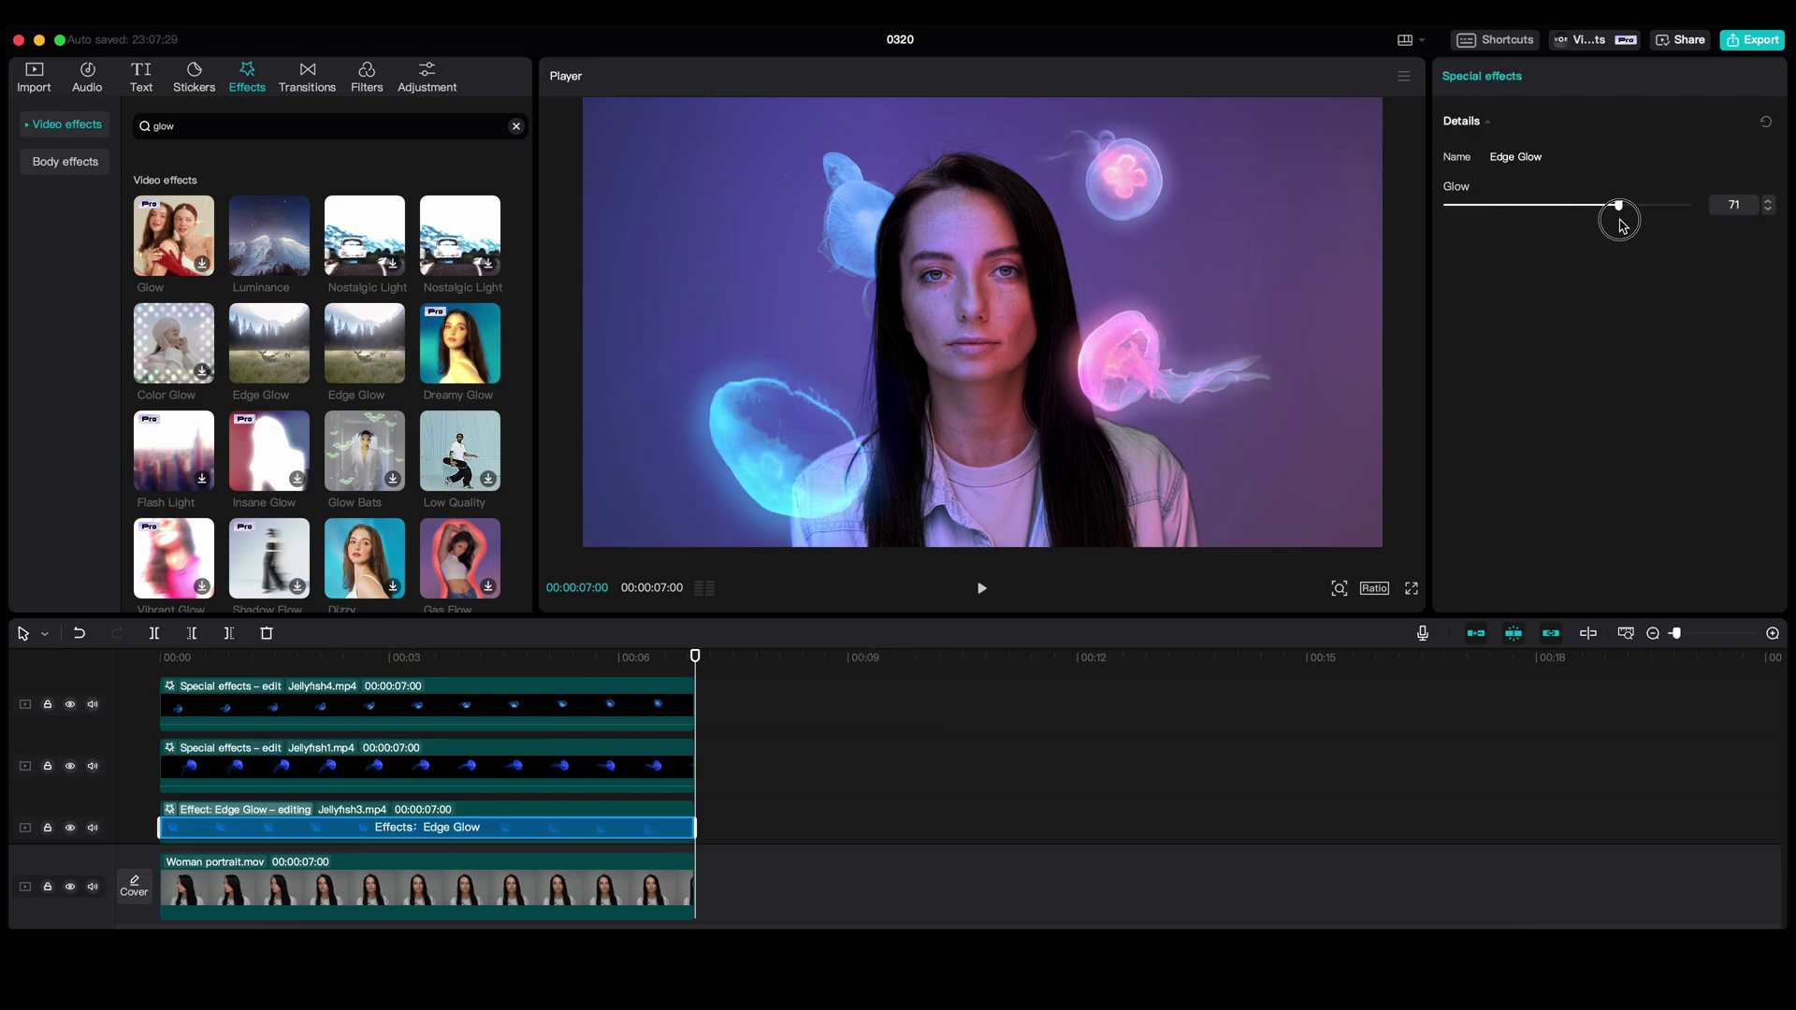
pyautogui.scroll(-2, 421, 767)
pyautogui.moveTo(269, 343); pyautogui.dragTo(393, 799)
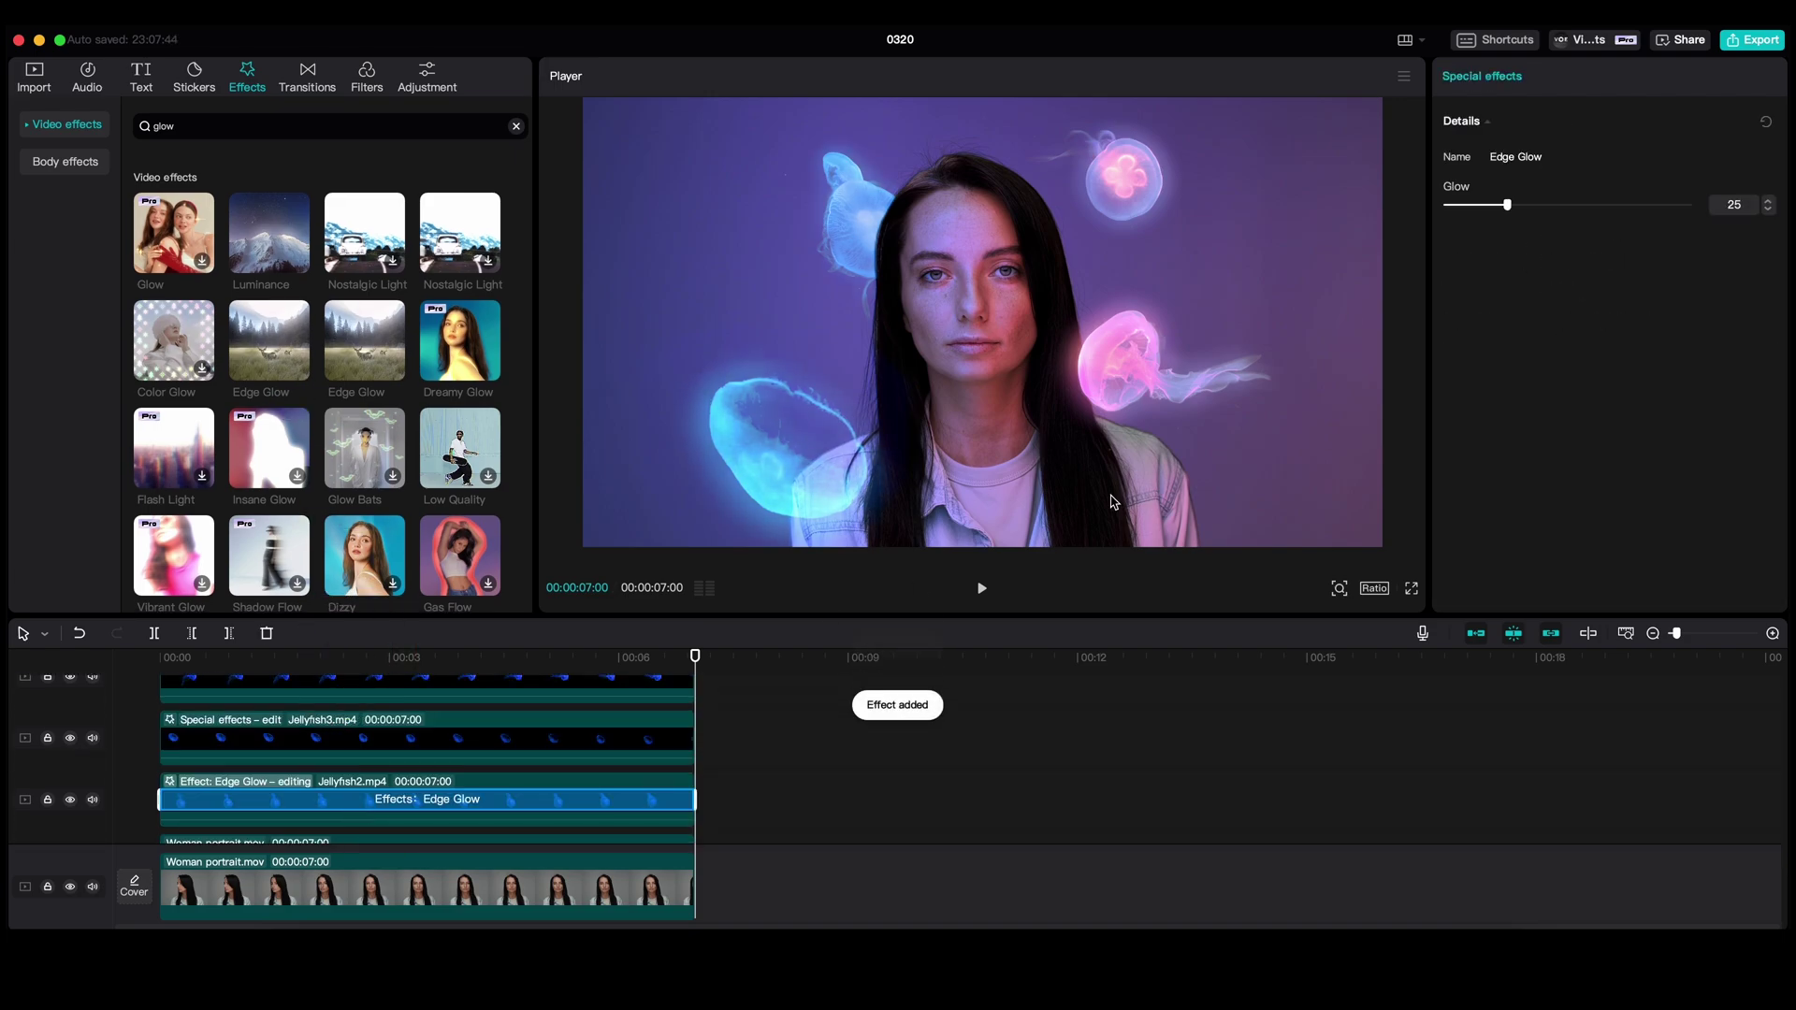
pyautogui.moveTo(1515, 208); pyautogui.dragTo(1623, 234)
pyautogui.press('space')
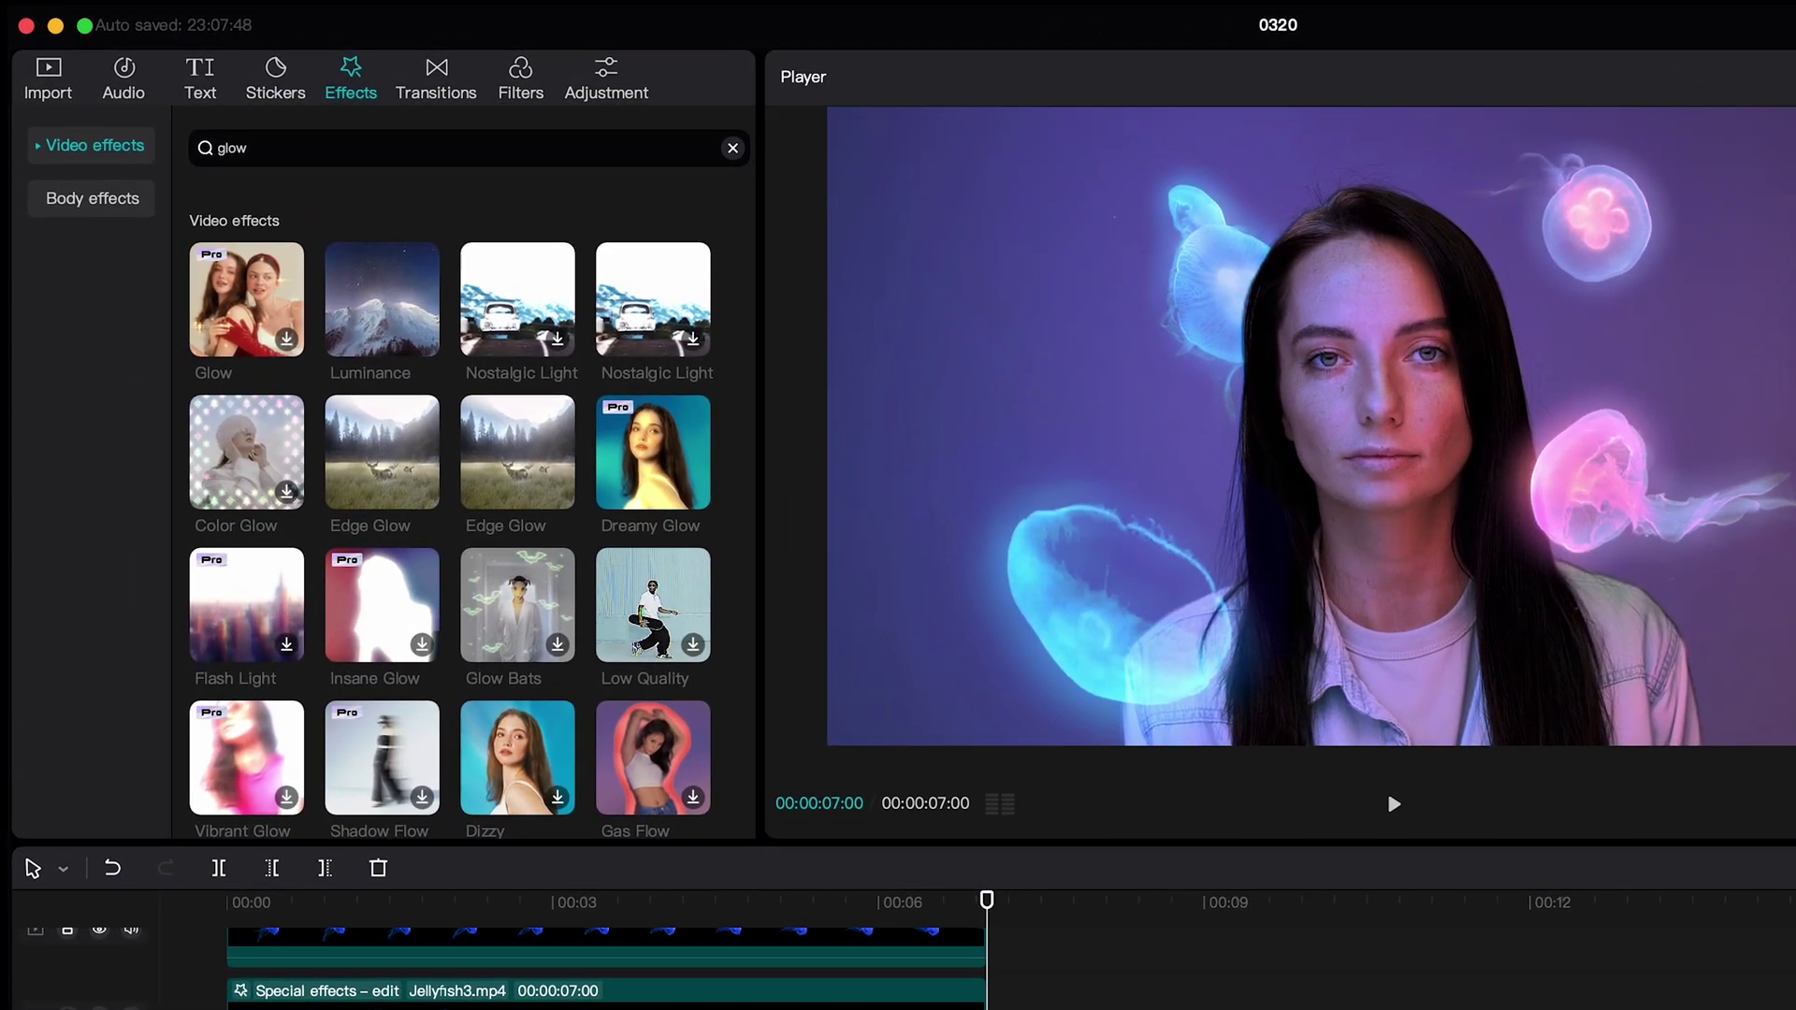
# - Search effects for 'blur' and apply Blur to Jellyfish3 at about 70
pyautogui.click(733, 148)
pyautogui.click(693, 148)
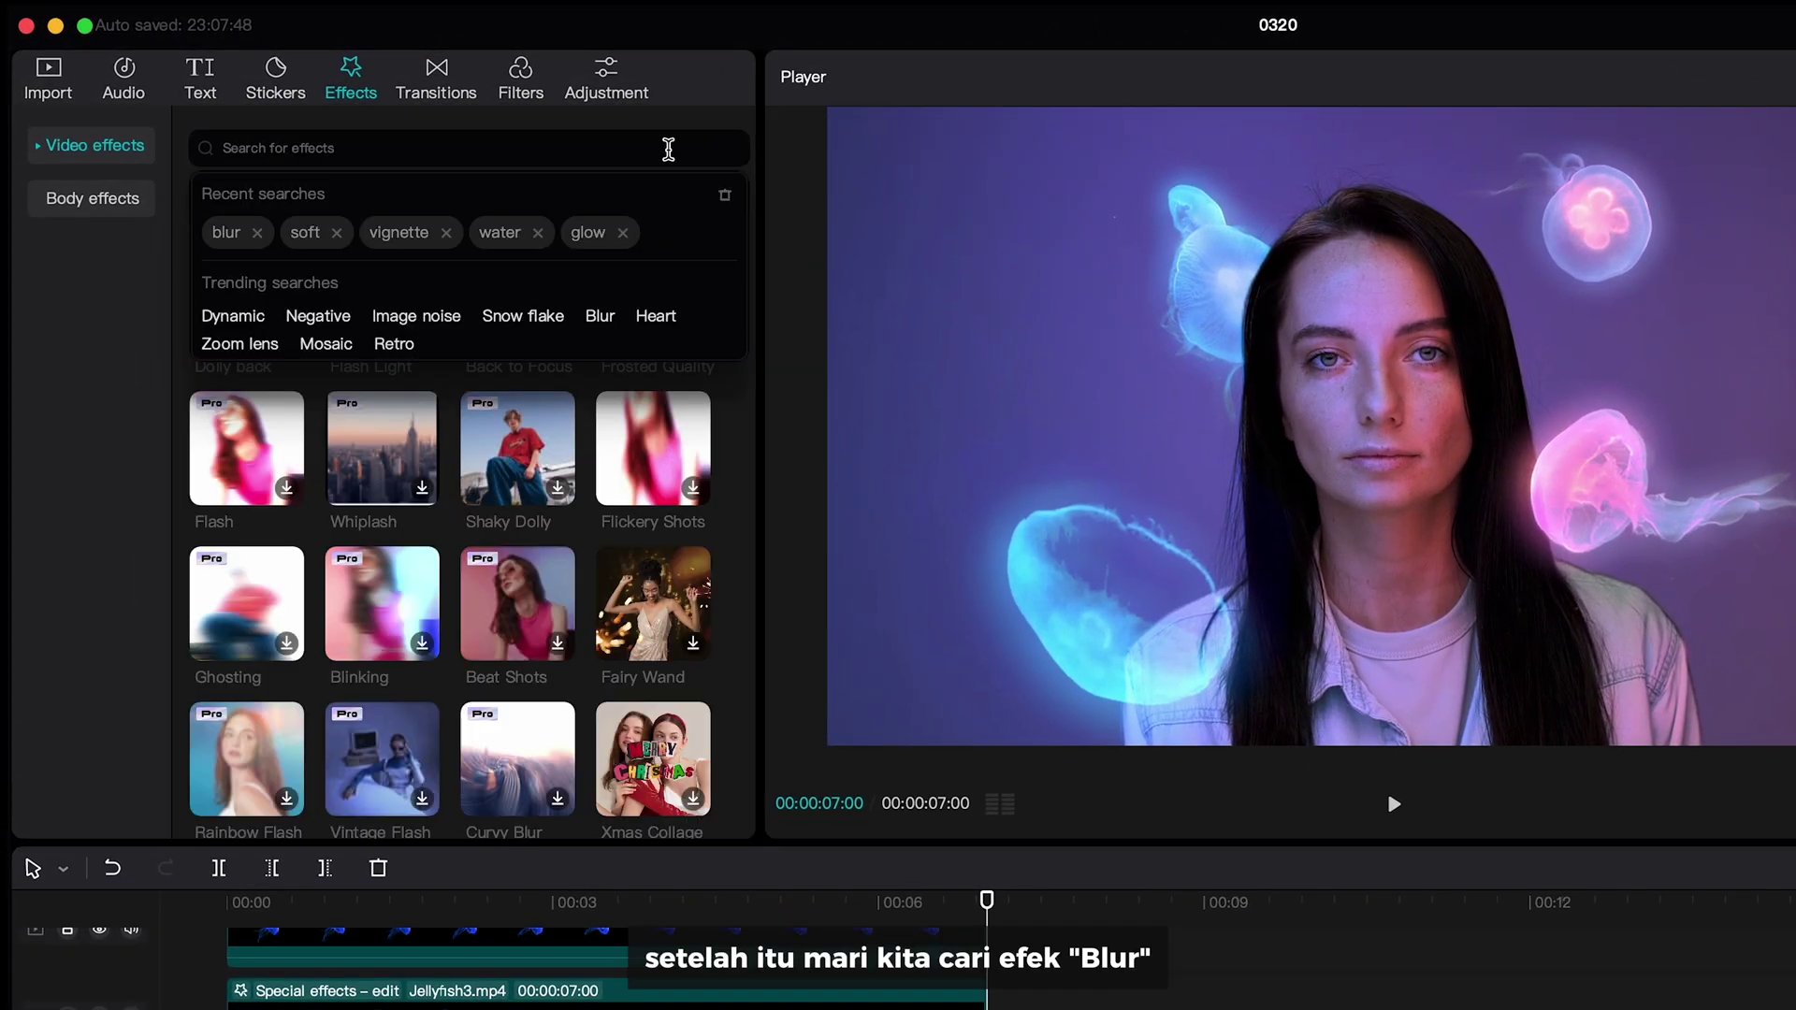
pyautogui.write('blur')
pyautogui.press('Return')
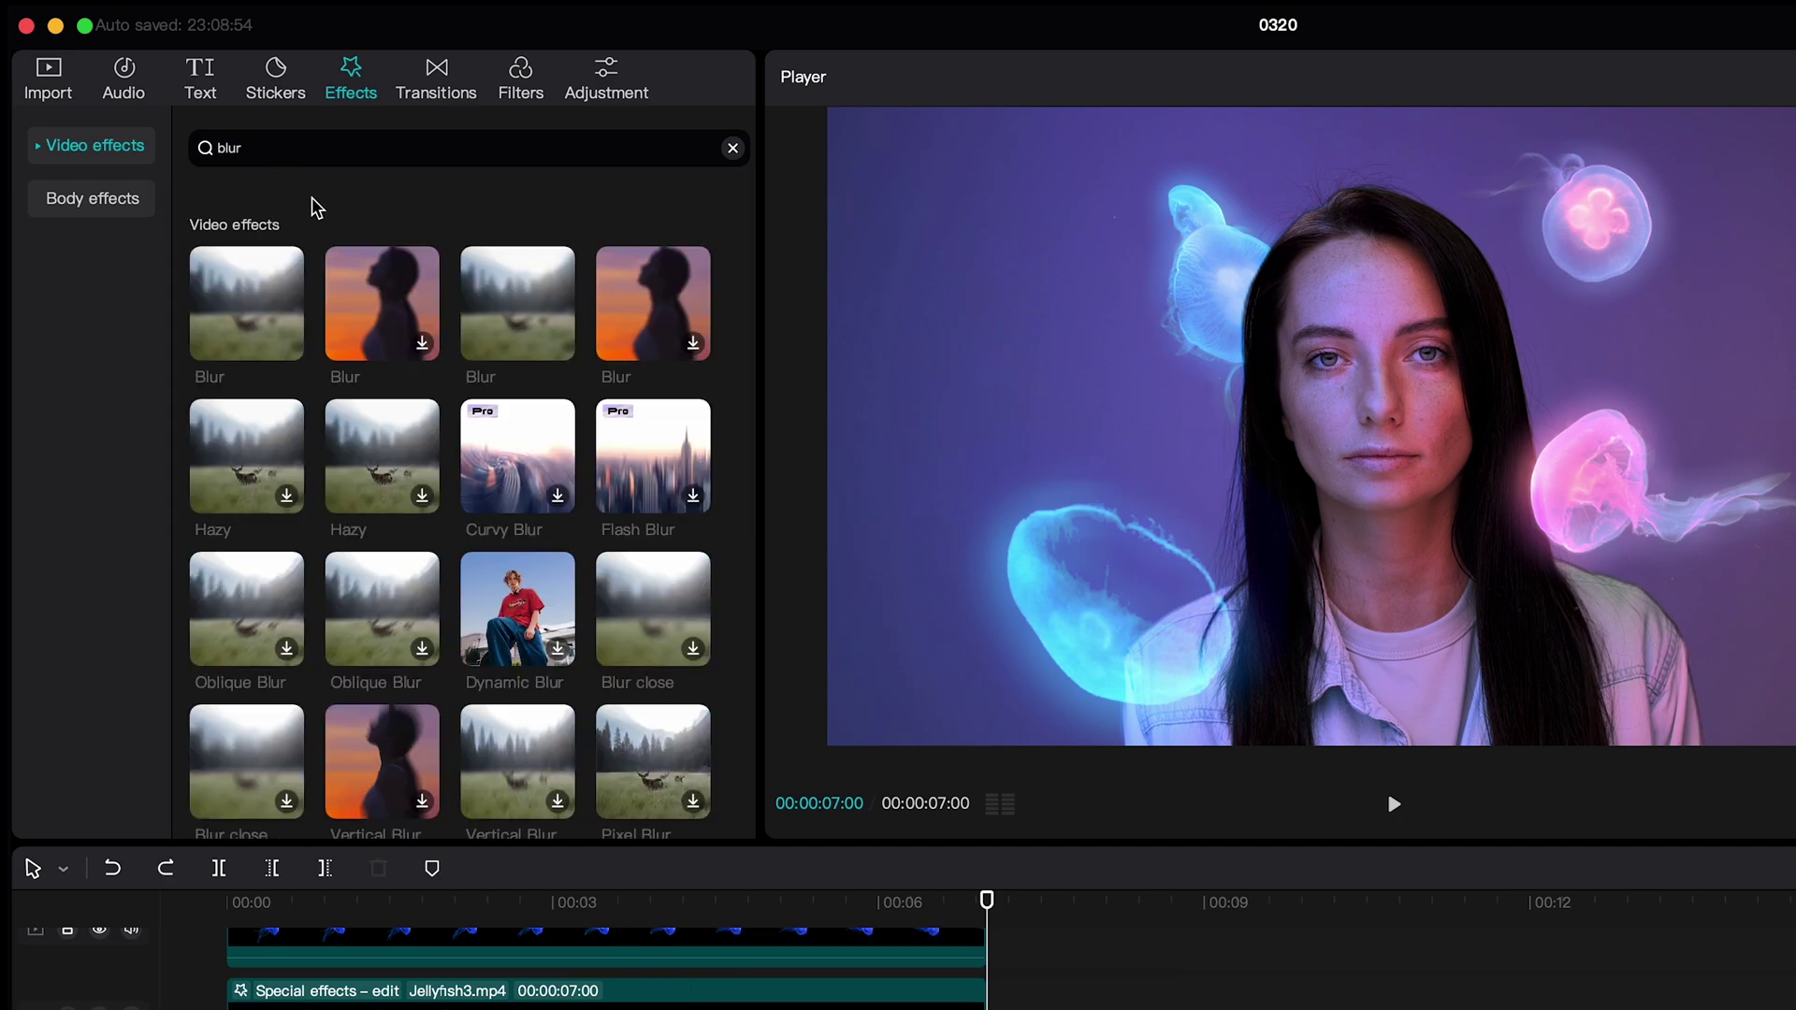
pyautogui.moveTo(500, 285); pyautogui.dragTo(486, 1006)
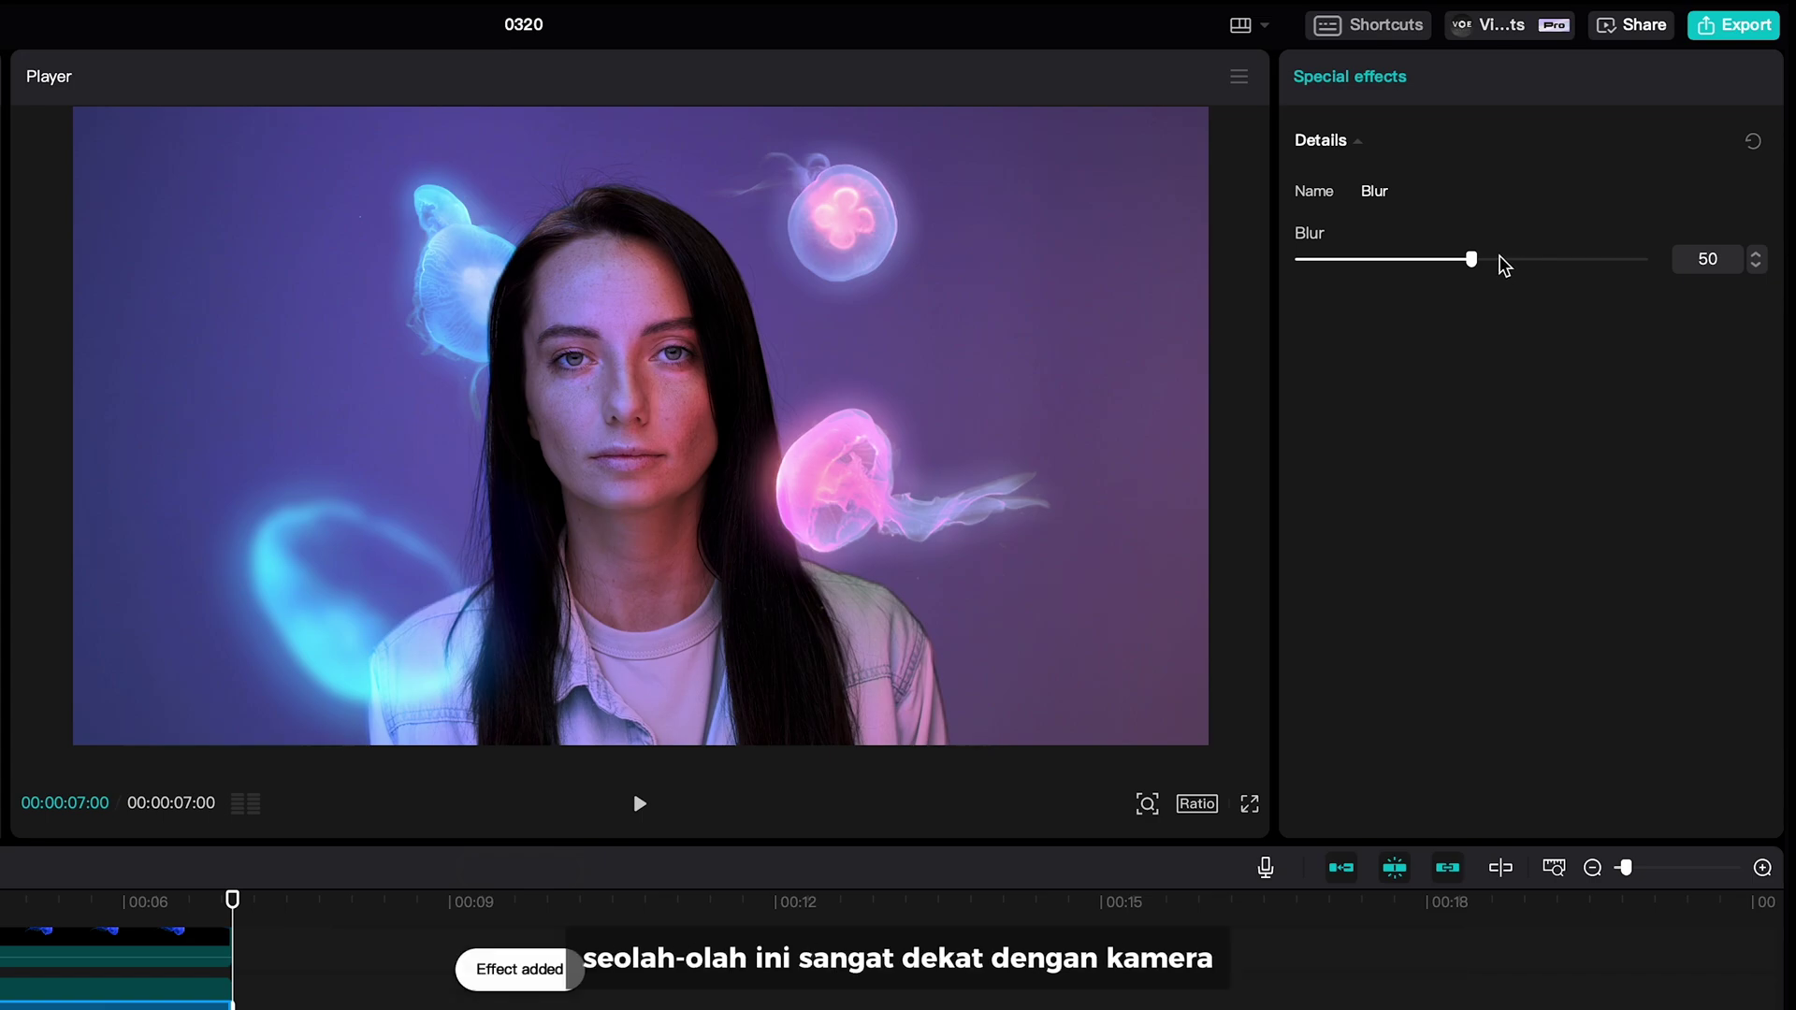
pyautogui.moveTo(1473, 260); pyautogui.dragTo(1541, 278)
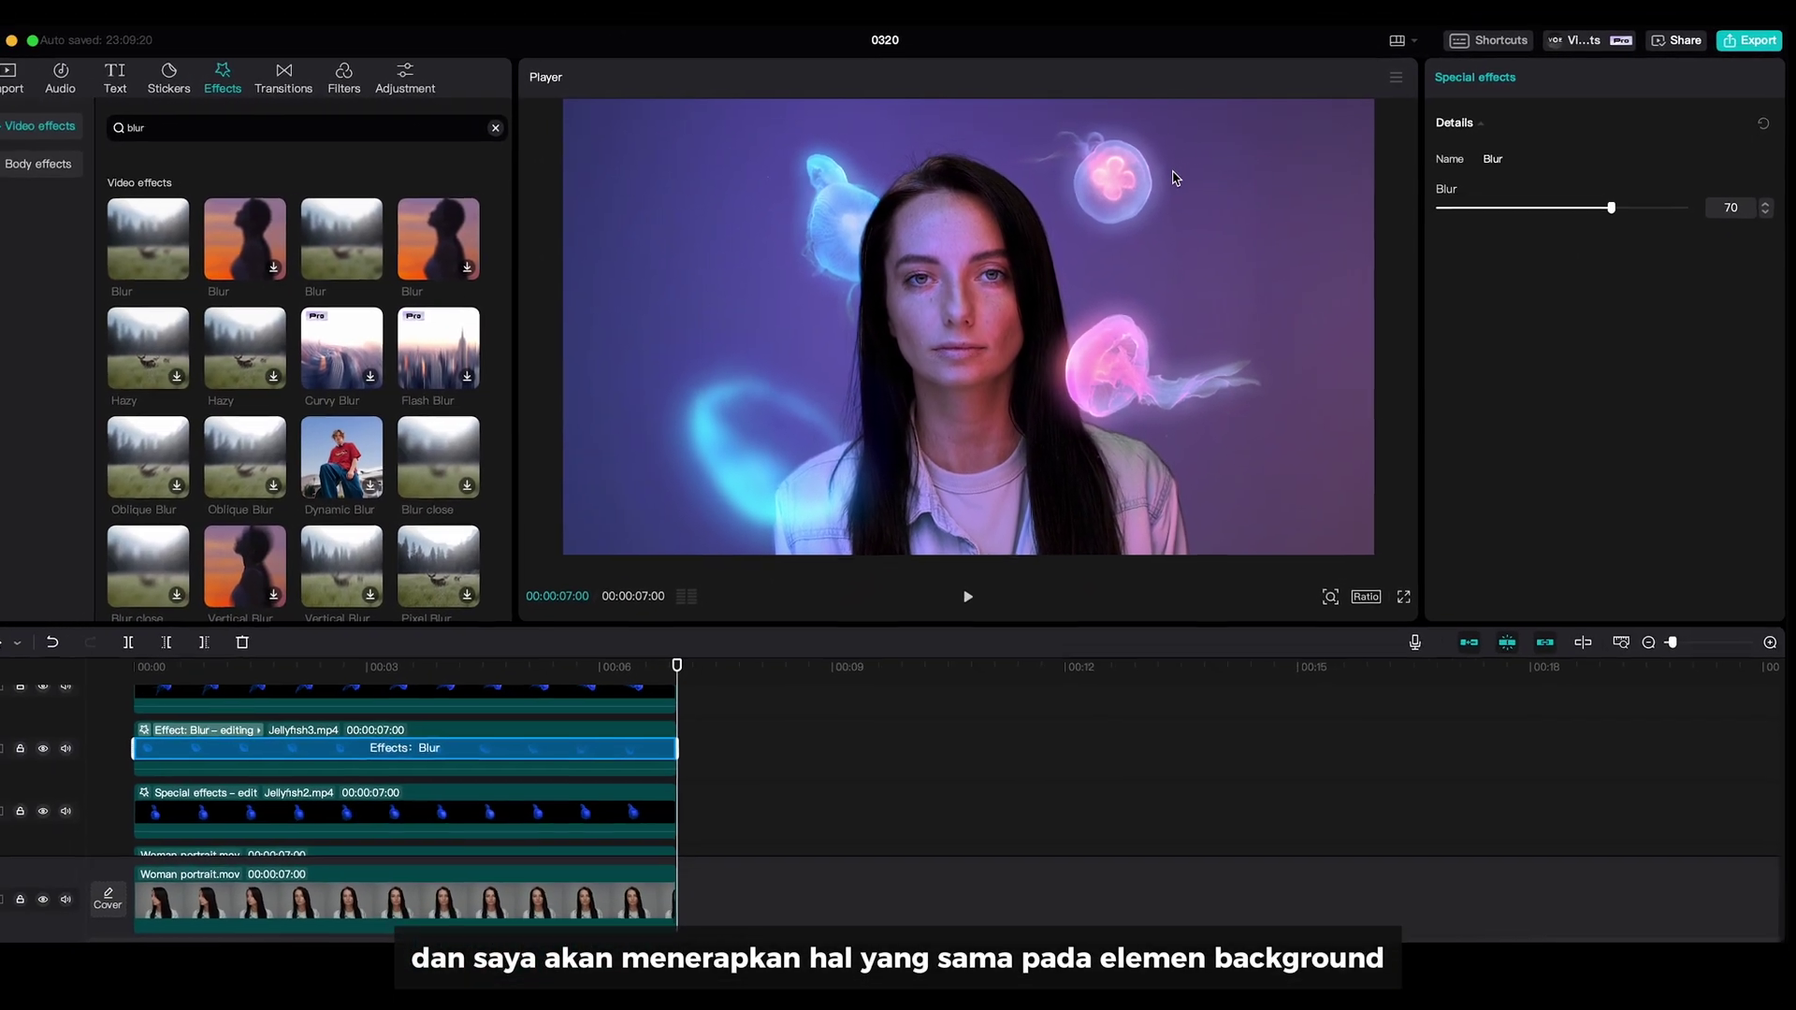
# - Apply Blur to Jellyfish4 at 25, then play and pause to review the depth
pyautogui.moveTo(360, 239); pyautogui.dragTo(385, 725)
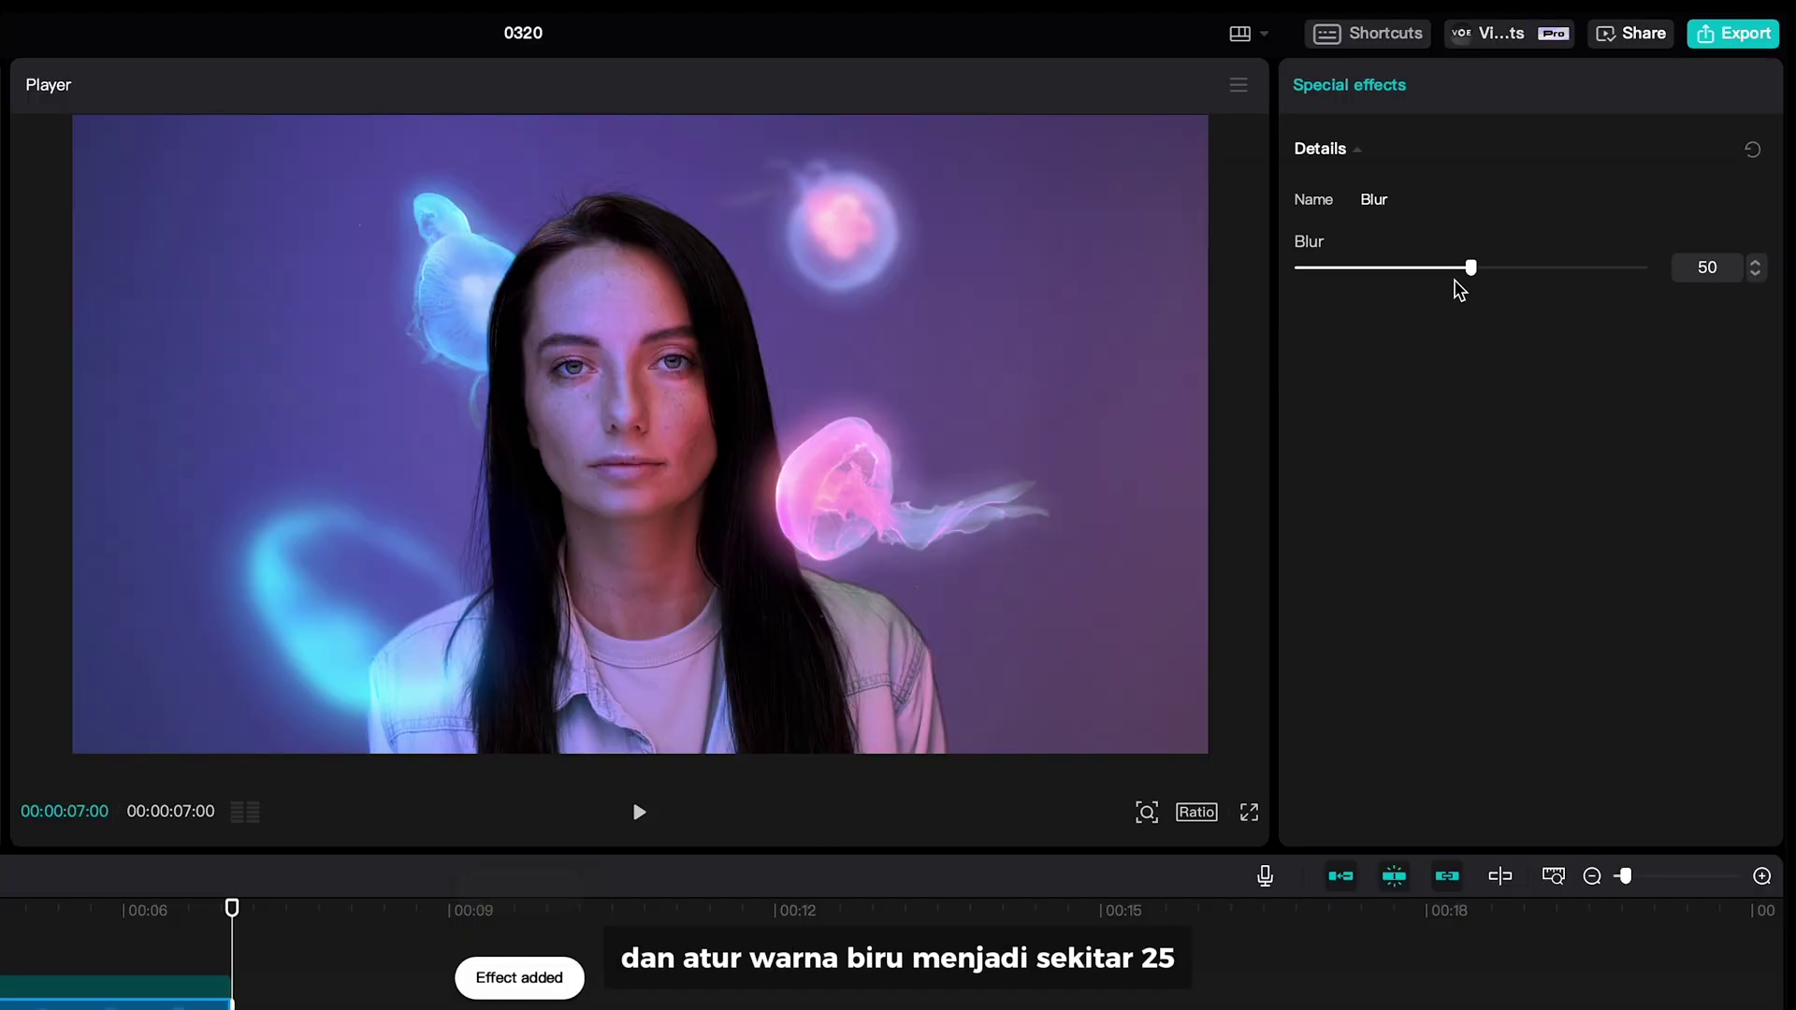
pyautogui.moveTo(1470, 267); pyautogui.dragTo(1405, 269)
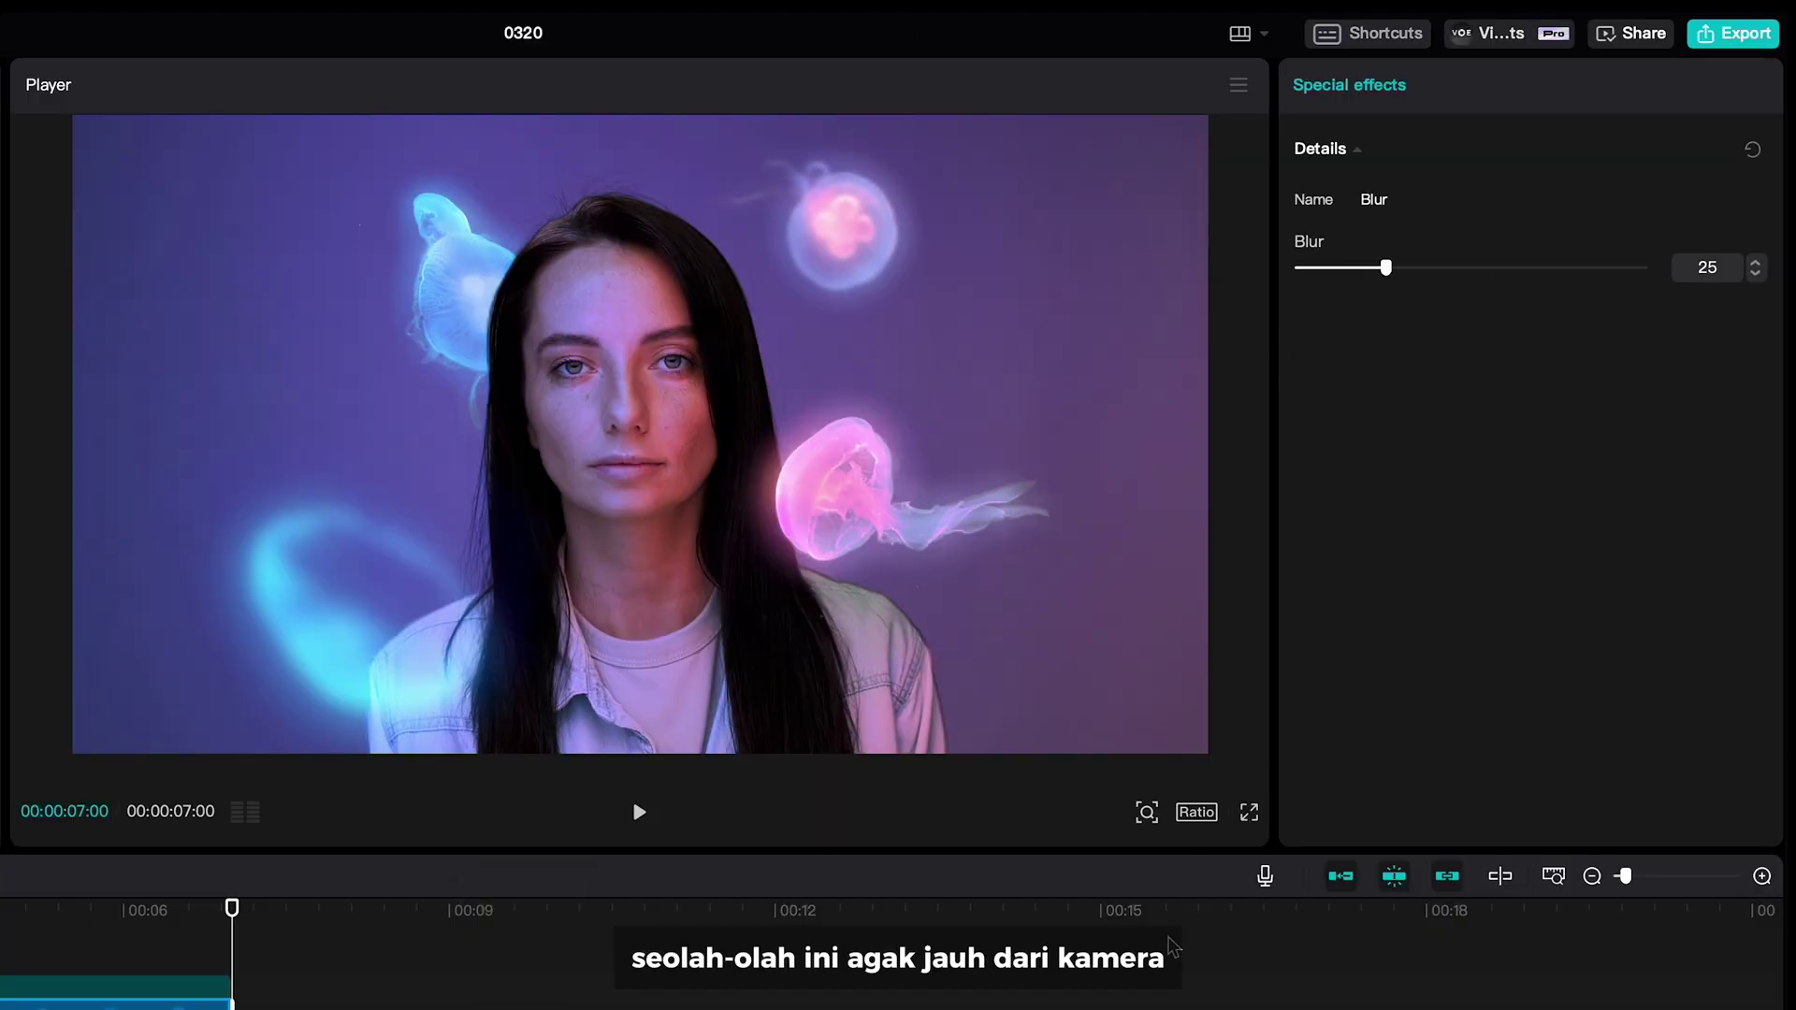
pyautogui.click(321, 989)
pyautogui.press('space')
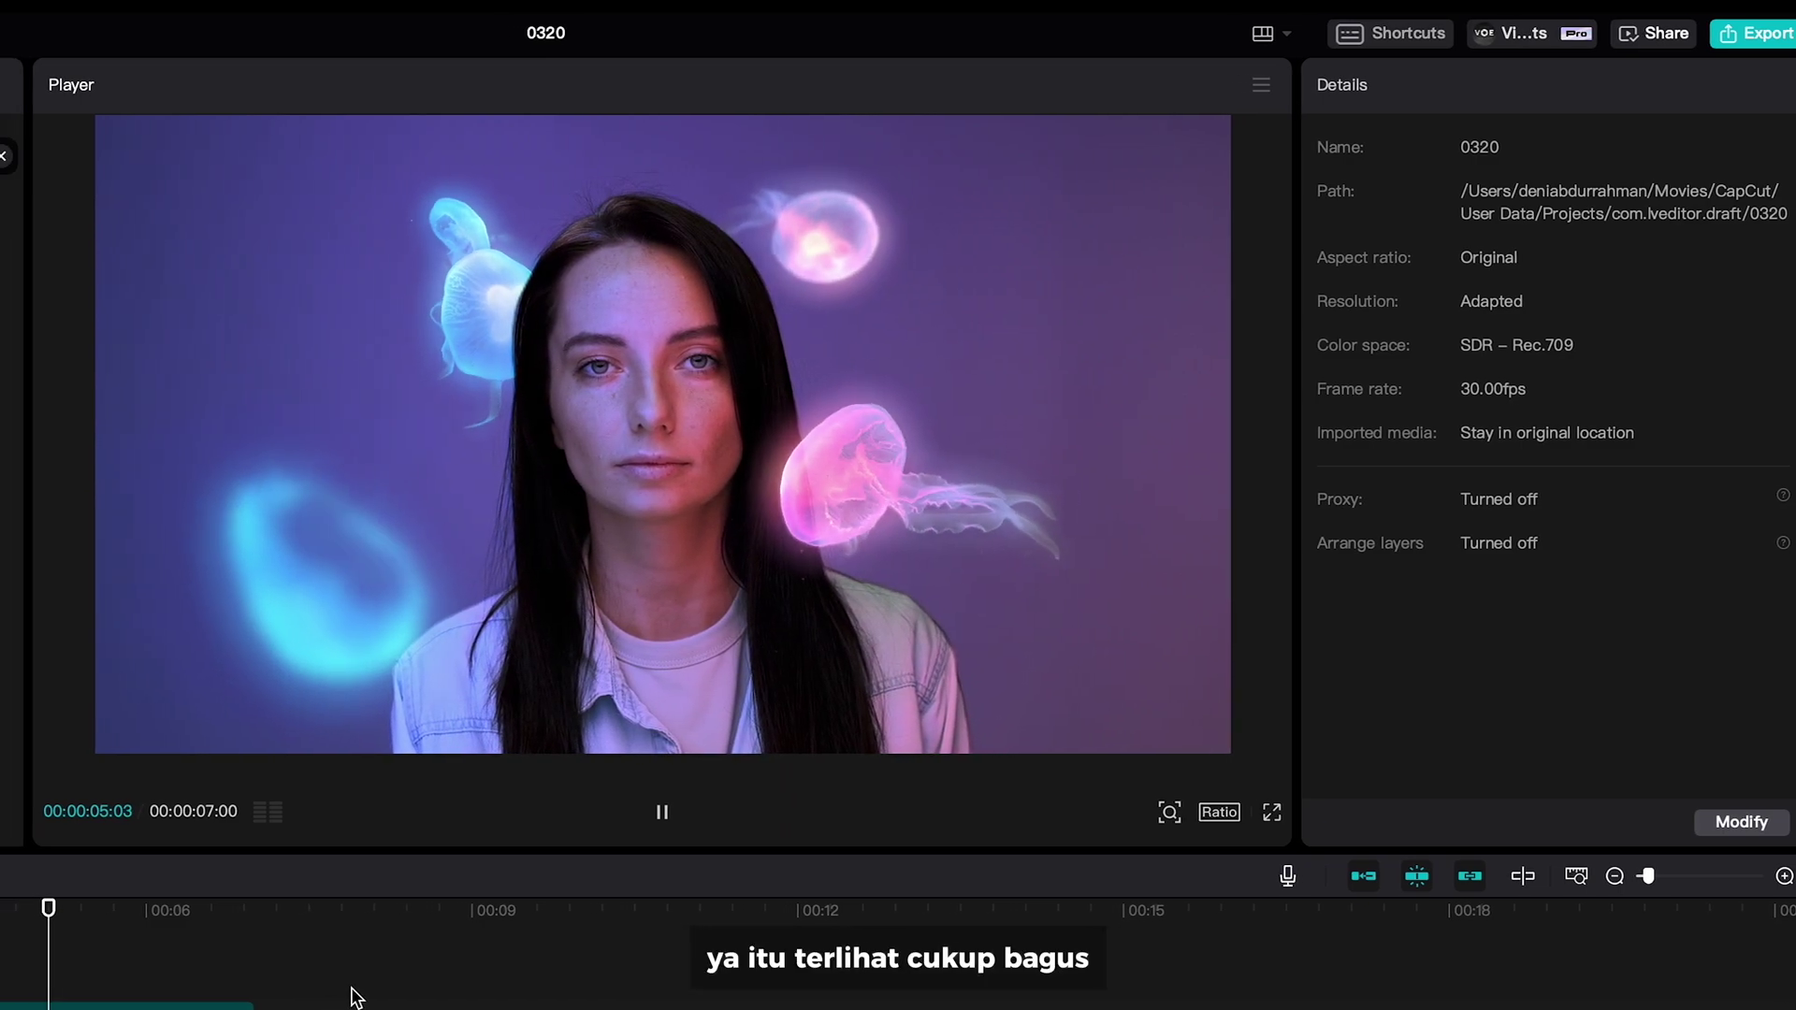
pyautogui.press('space')
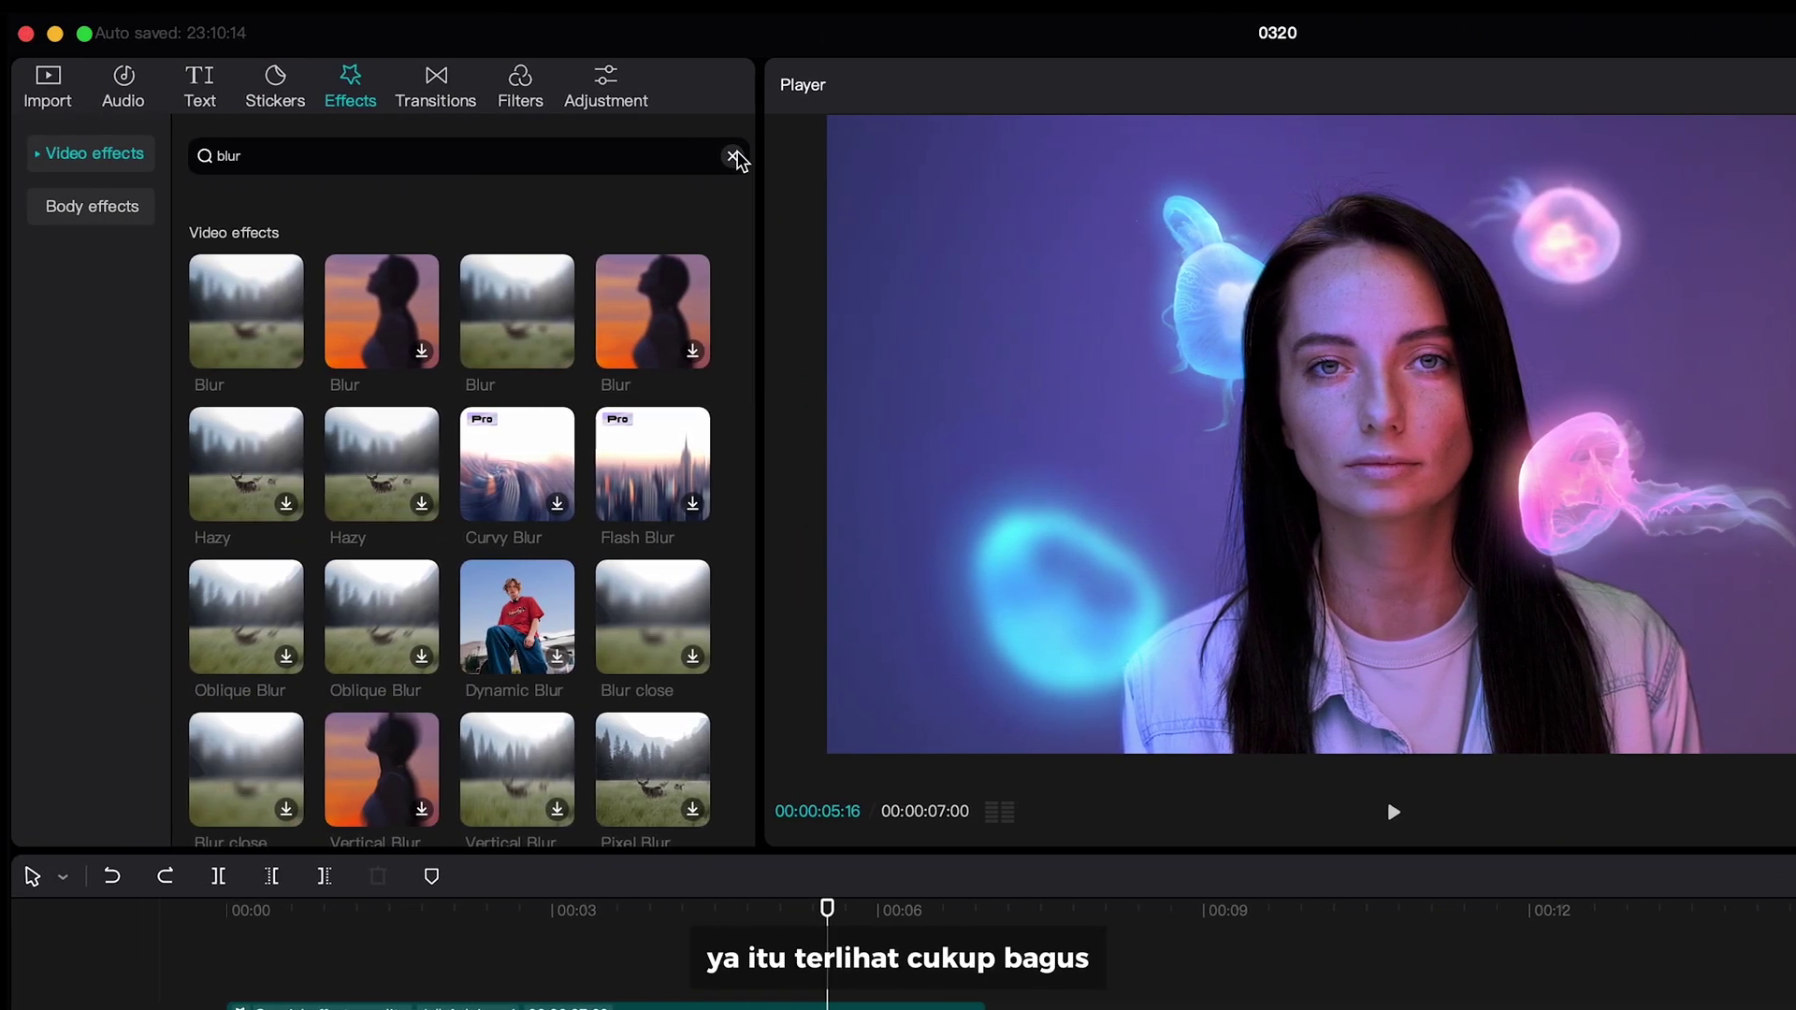
# - Add a Vignette effect spanning the whole video with Texture 80
pyautogui.click(189, 155)
pyautogui.click(676, 161)
pyautogui.write('vignette')
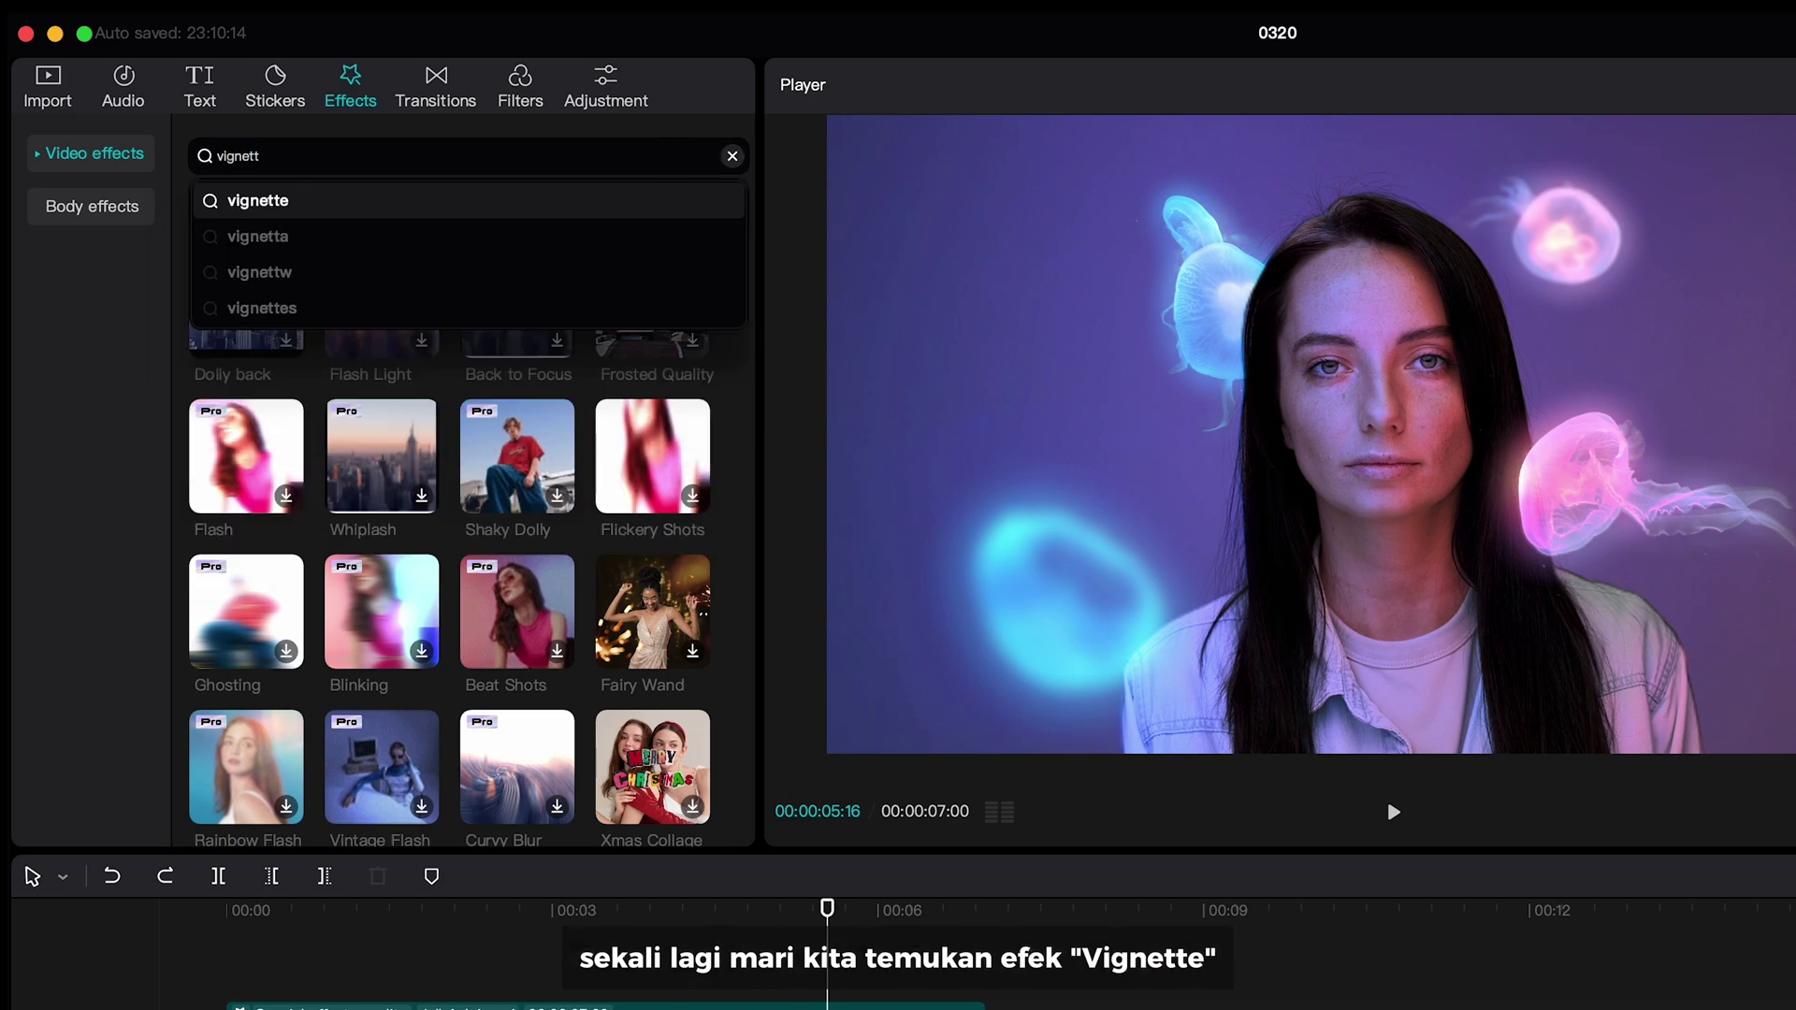
pyautogui.press('Return')
pyautogui.moveTo(246, 311); pyautogui.dragTo(666, 983)
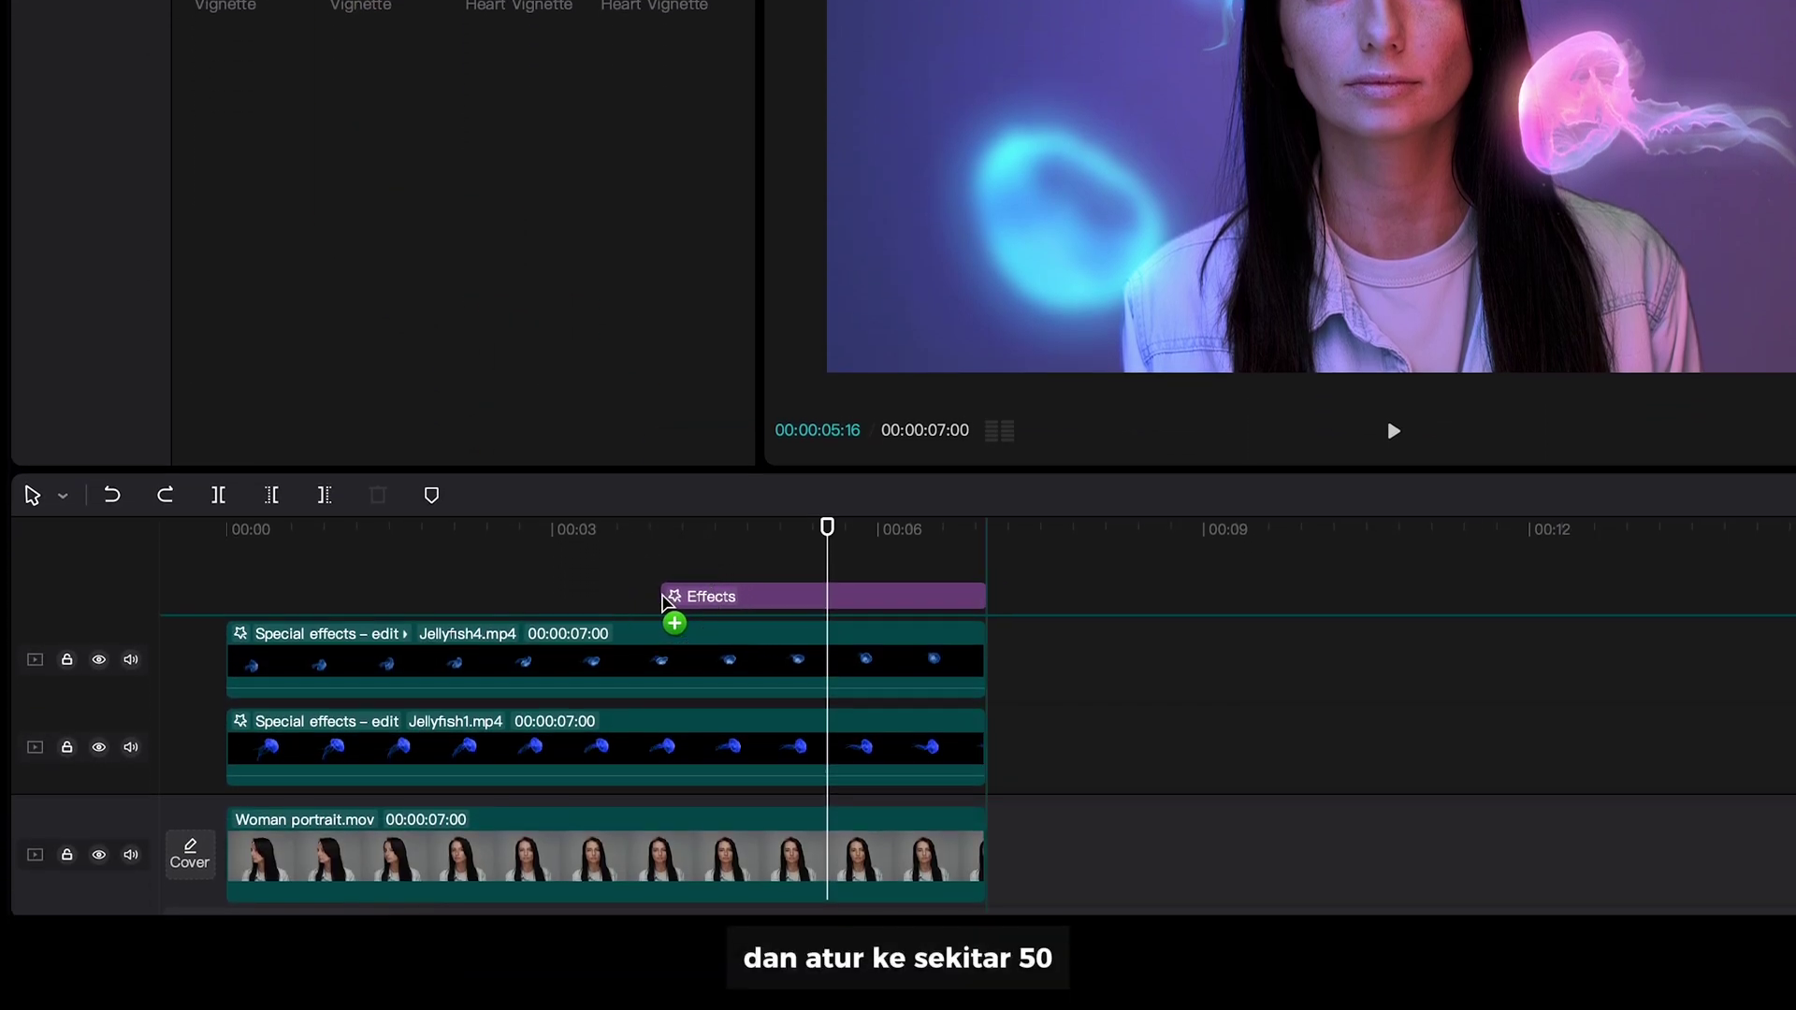
pyautogui.moveTo(663, 599); pyautogui.dragTo(665, 625)
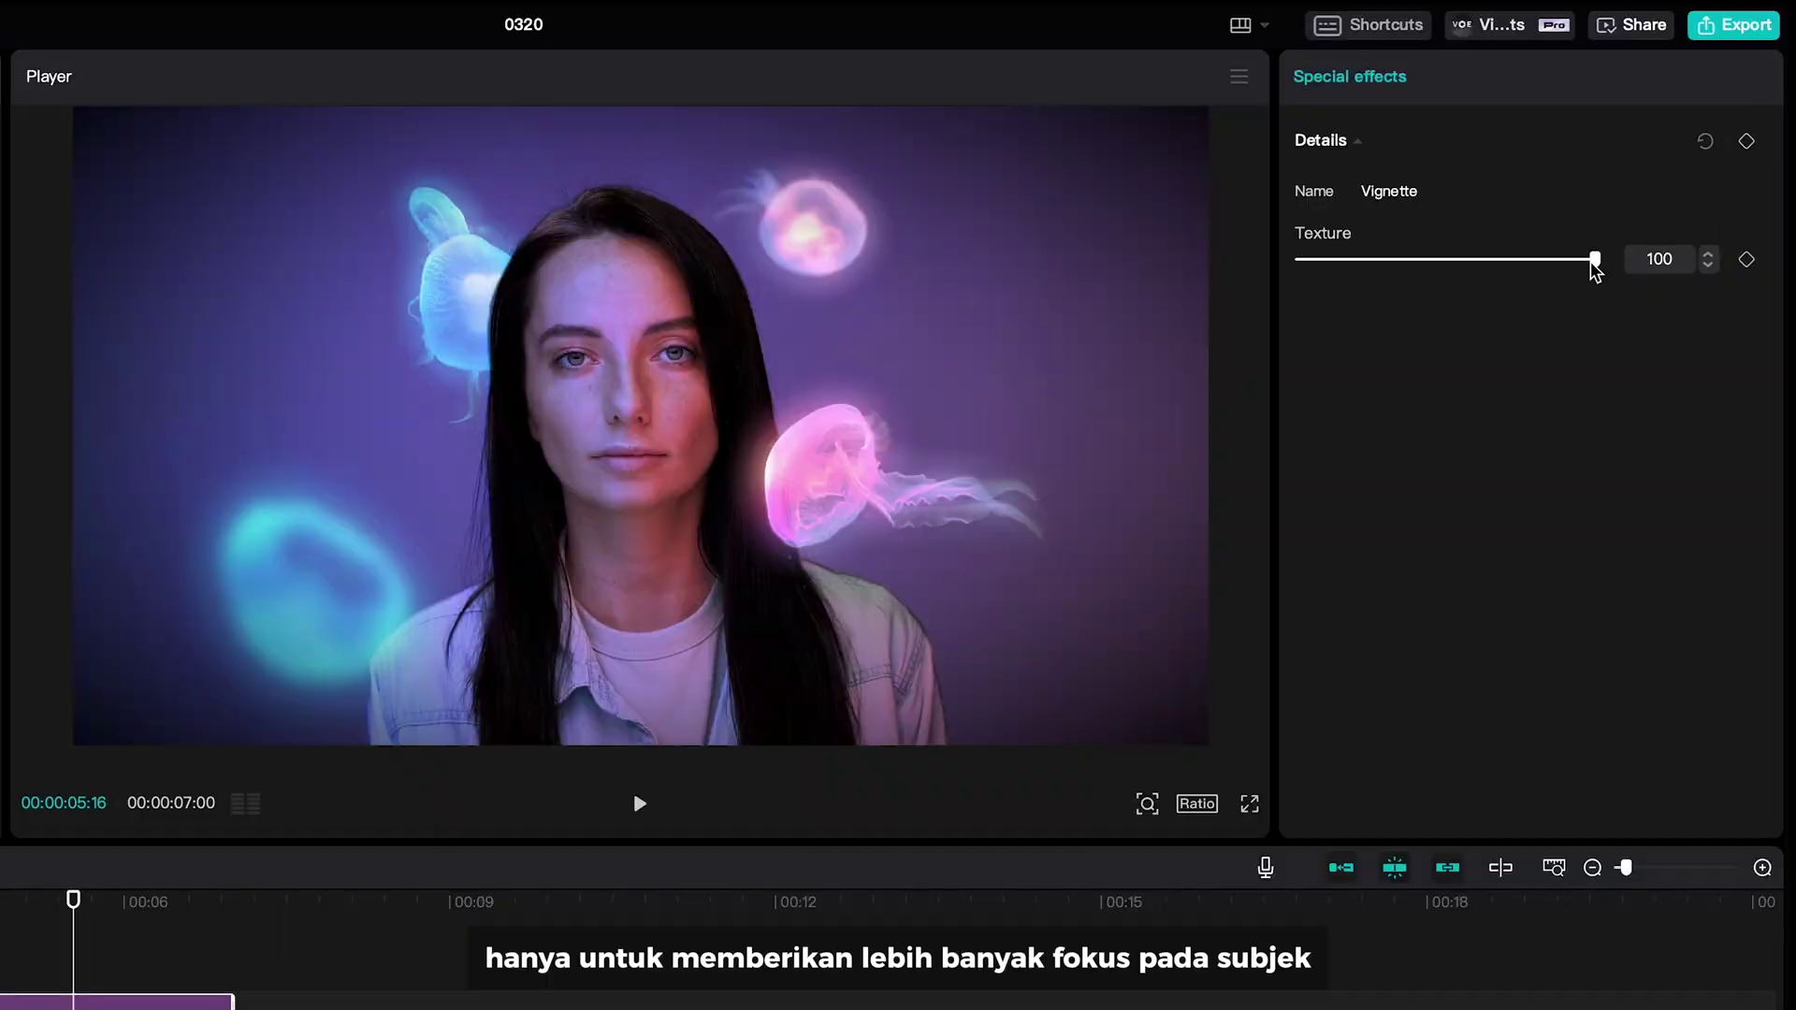
pyautogui.moveTo(1596, 259); pyautogui.dragTo(1435, 262)
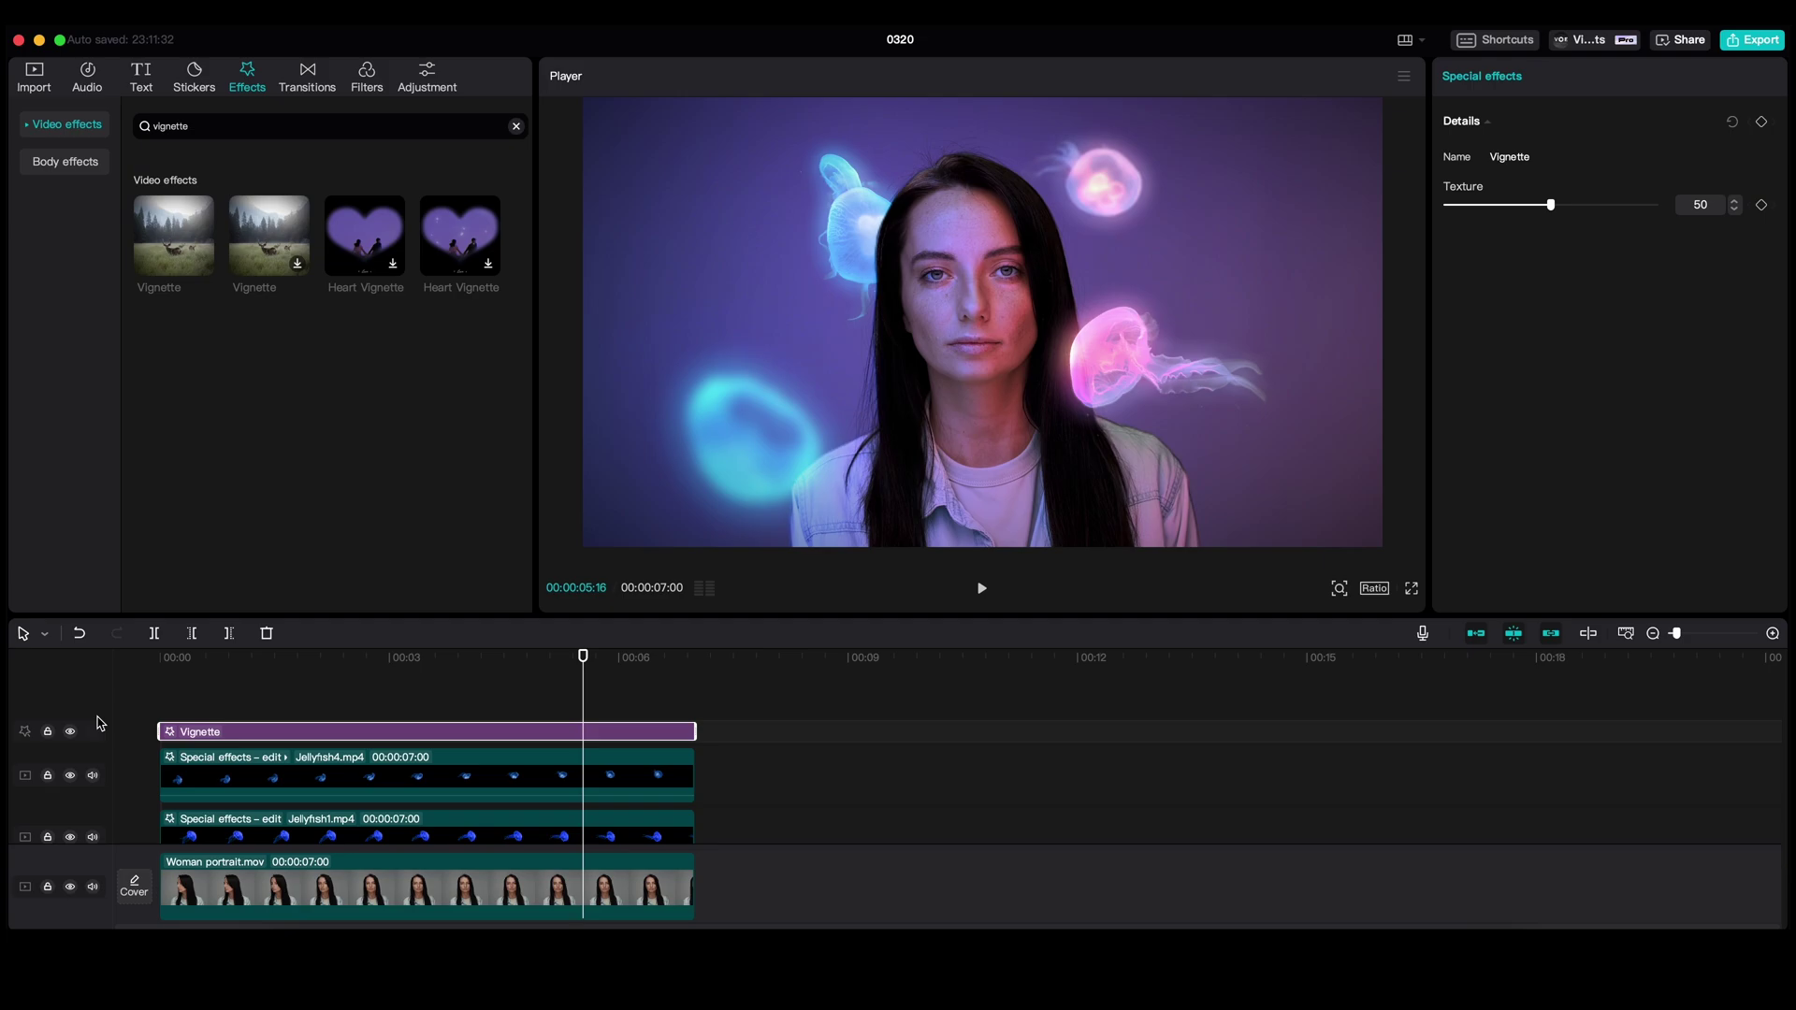
# - Select Jellyfish3 and add a curve point to brighten it
pyautogui.scroll(-2, 354, 776)
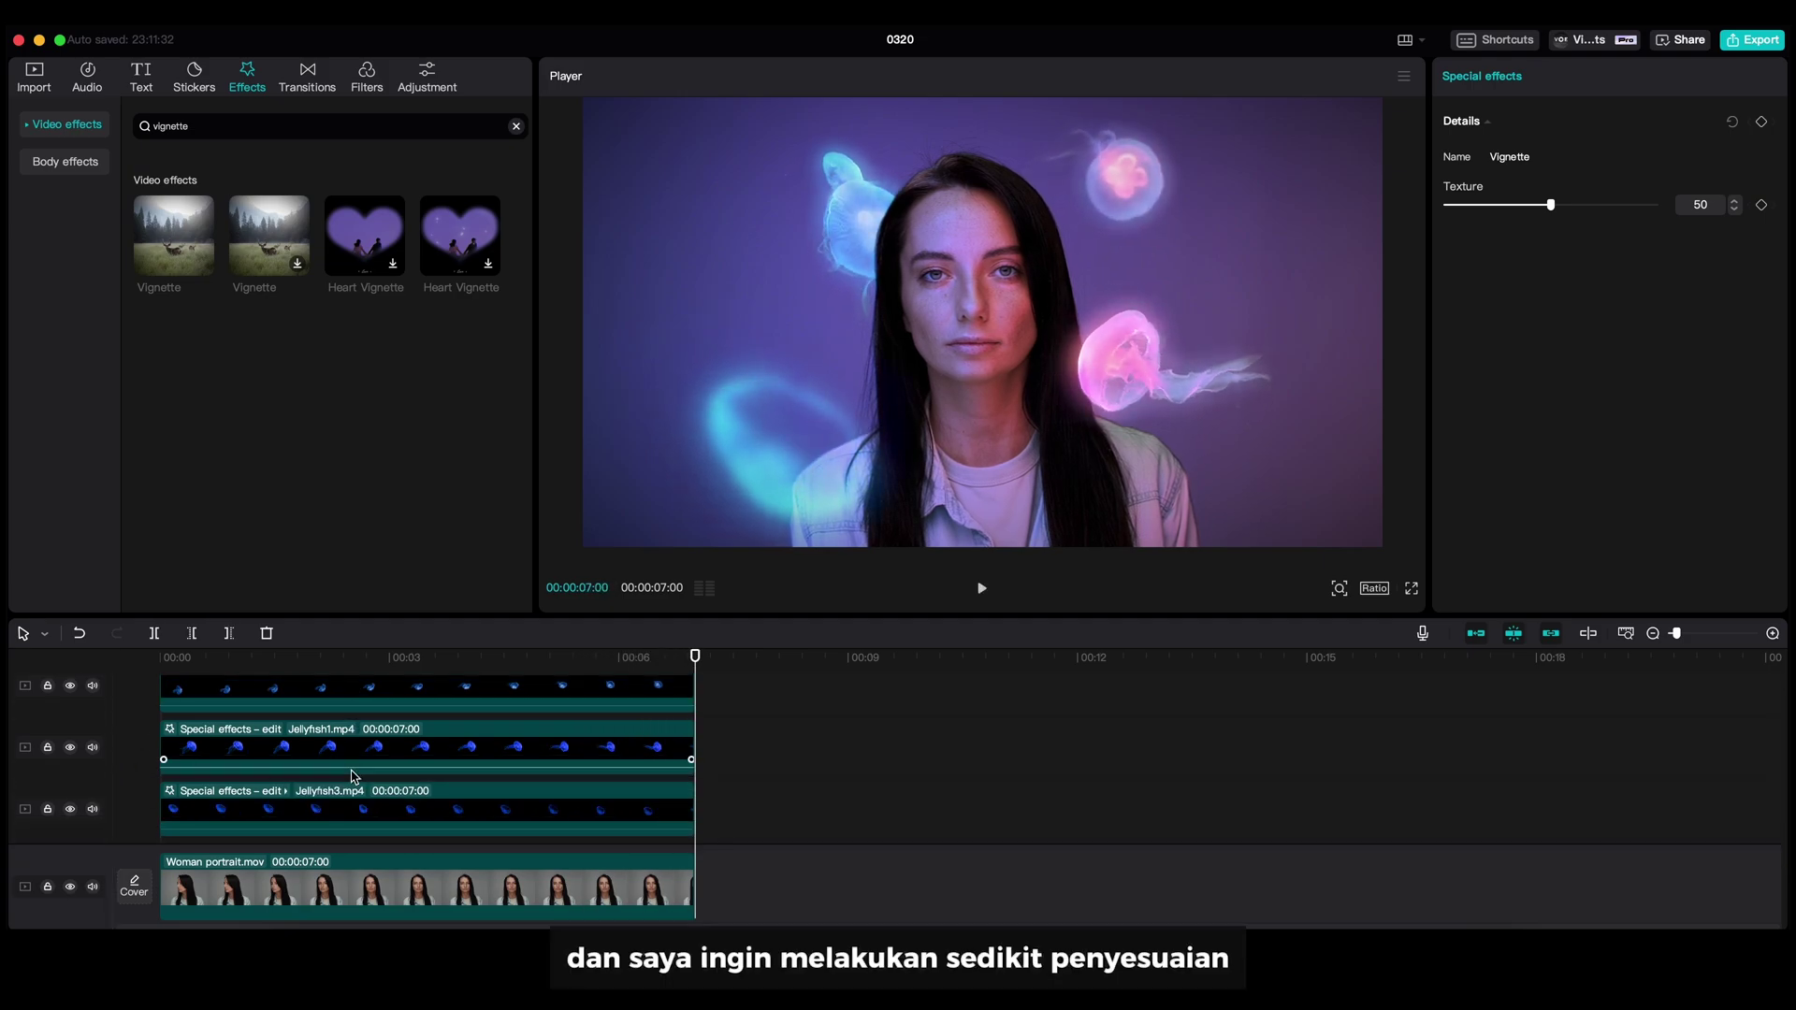
pyautogui.scroll(-1, 355, 775)
pyautogui.click(355, 783)
pyautogui.scroll(-5, 1627, 281)
pyautogui.click(1650, 119)
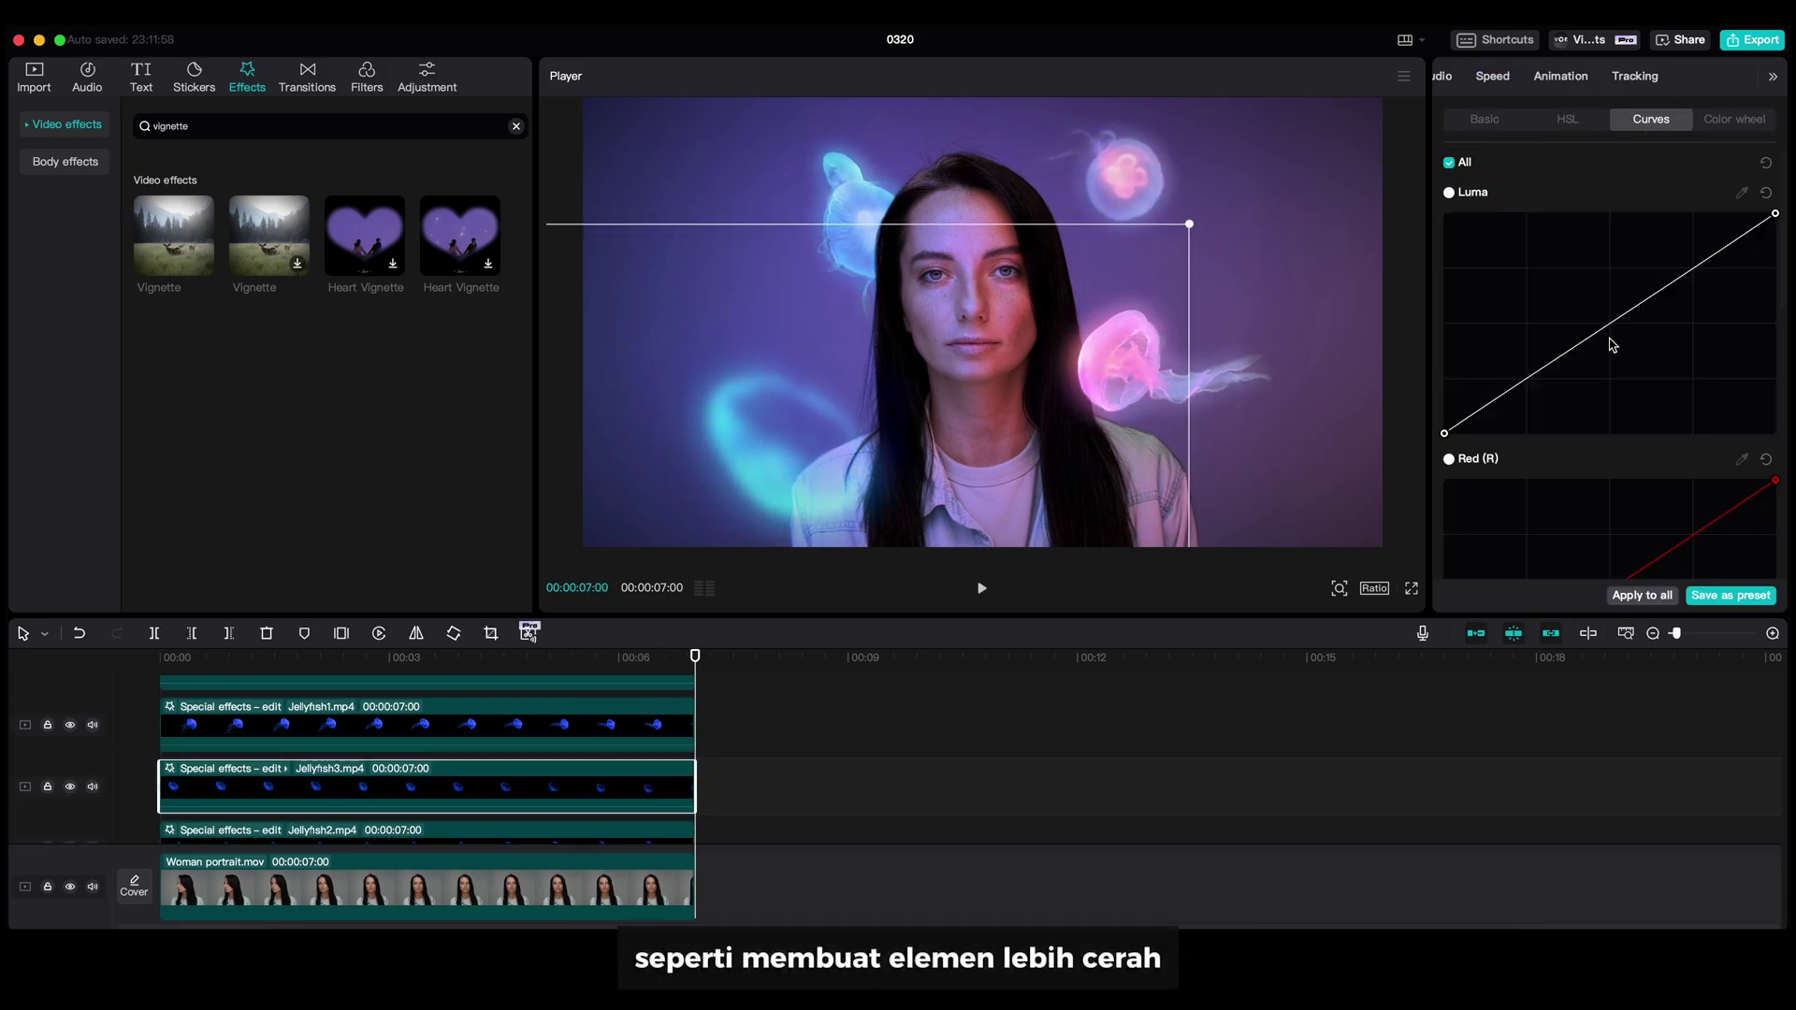
pyautogui.click(1603, 300)
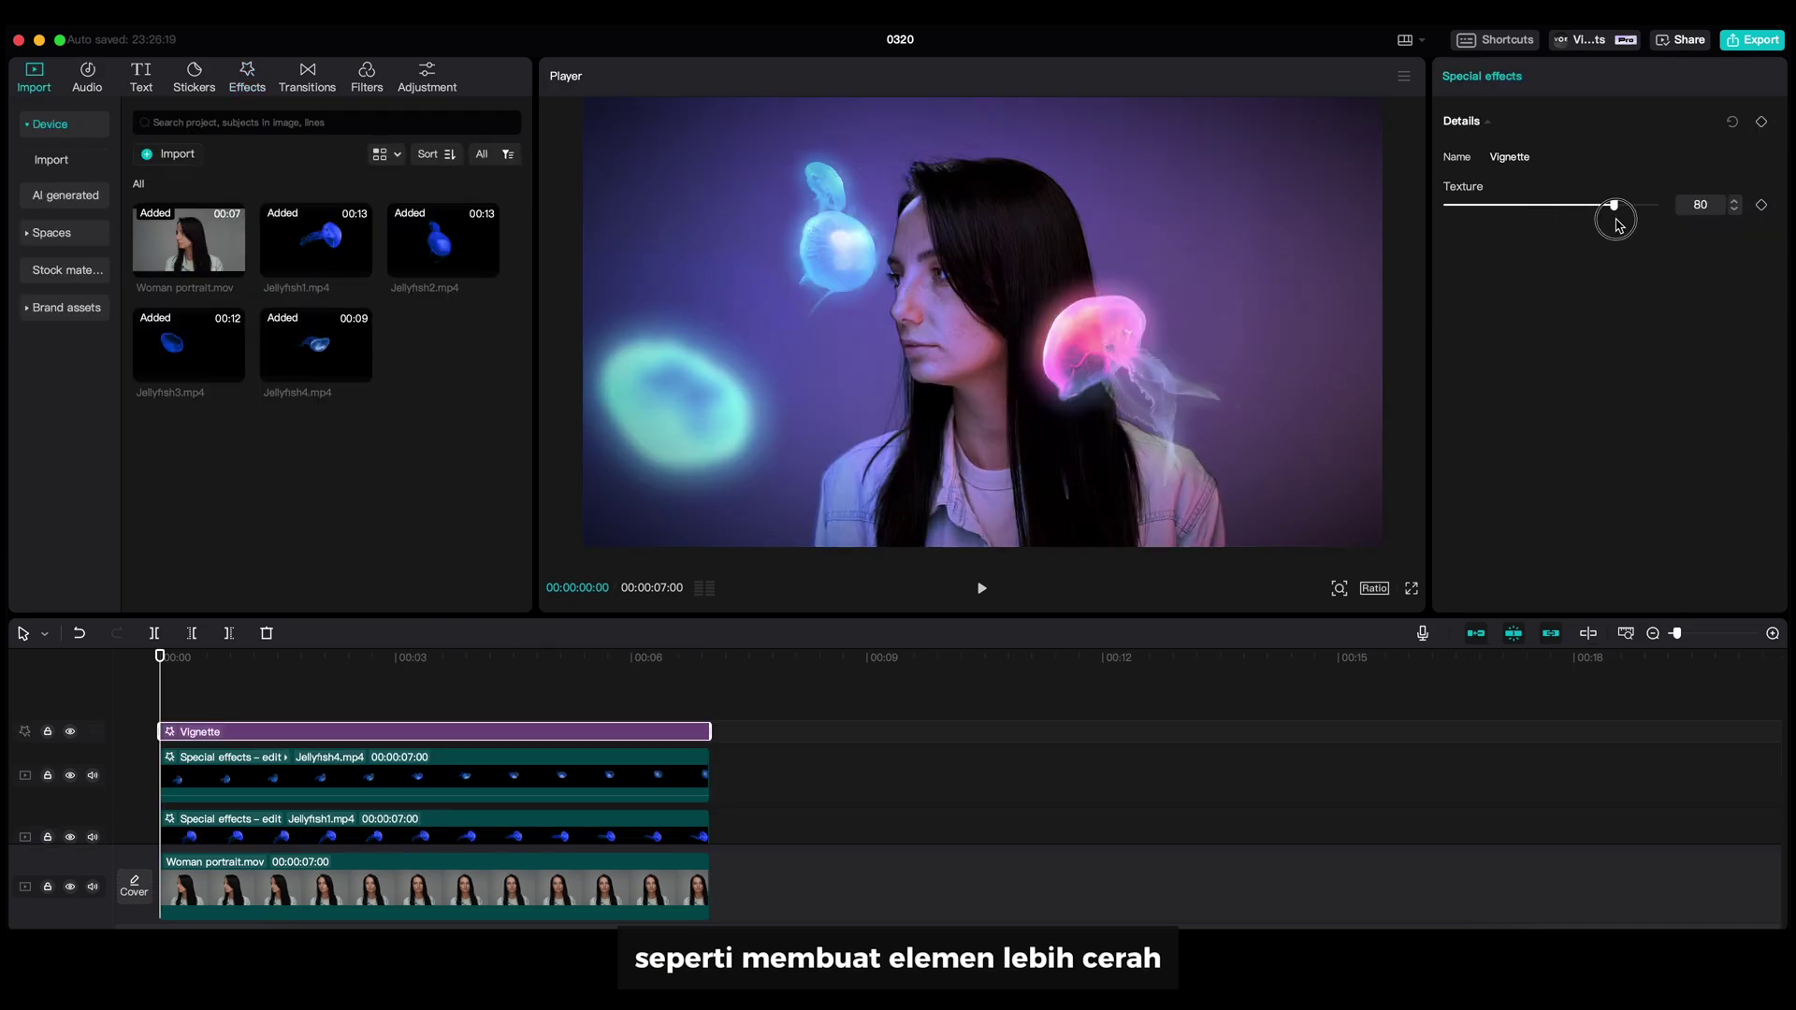